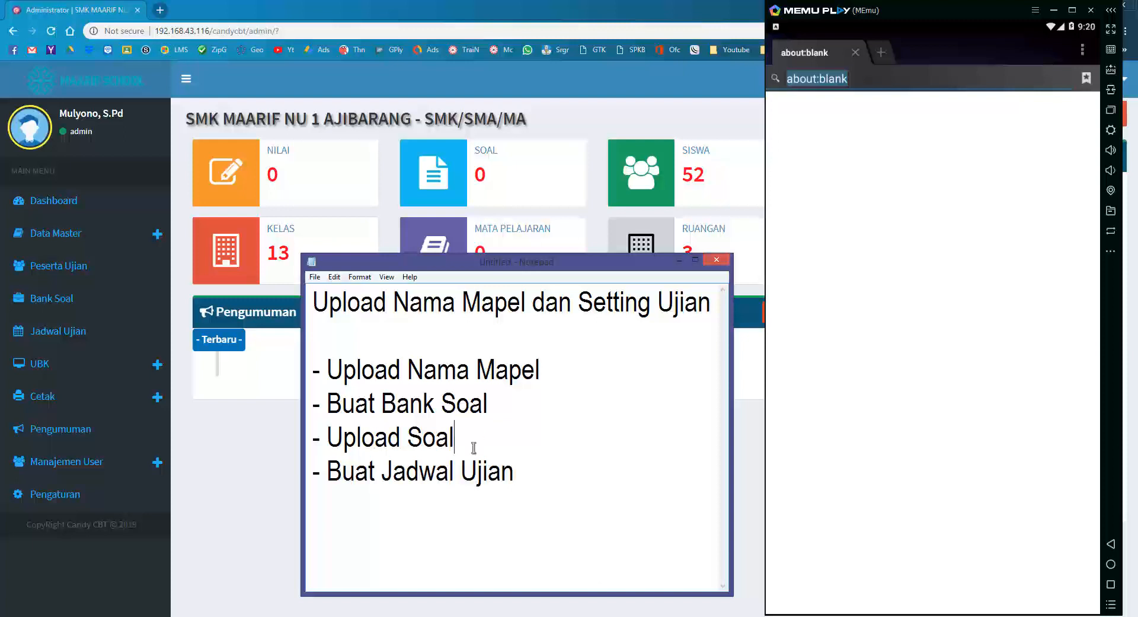
Bring the Notepad step list to the front and minimize the CANDY virtual machine window.
left_click(498, 616)
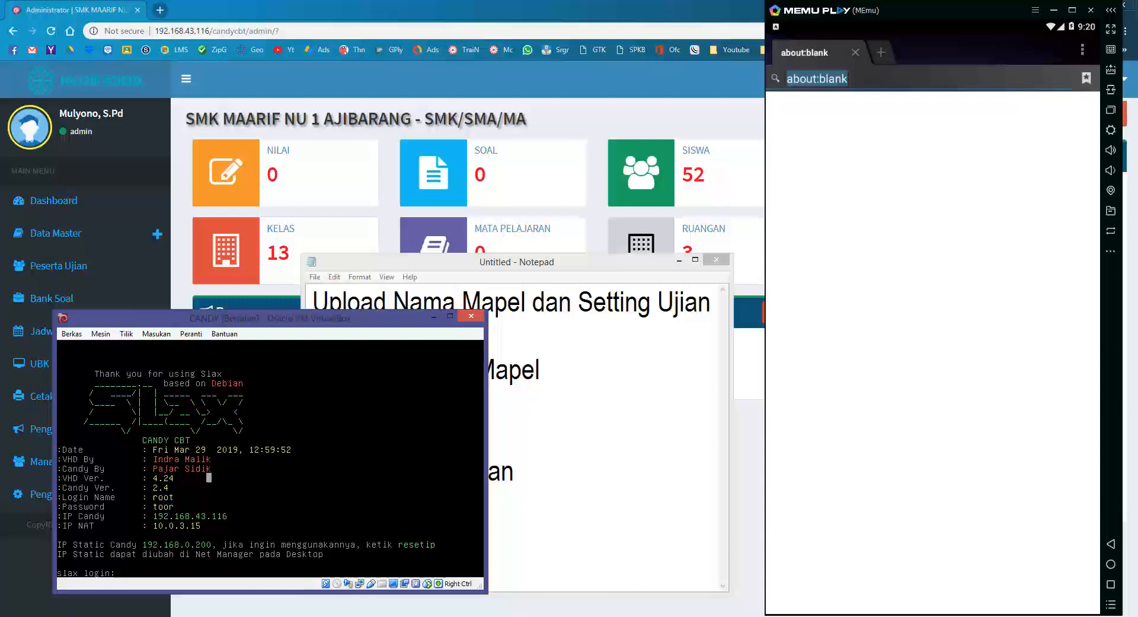
left_click(615, 390)
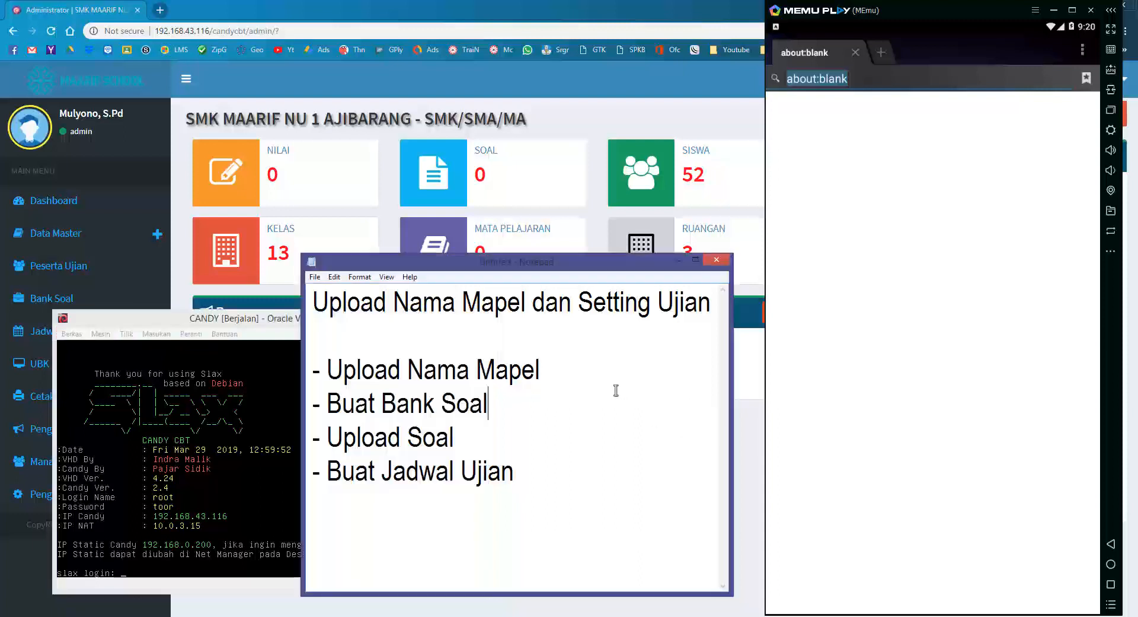
left_click(287, 321)
left_click(441, 320)
left_click(374, 337)
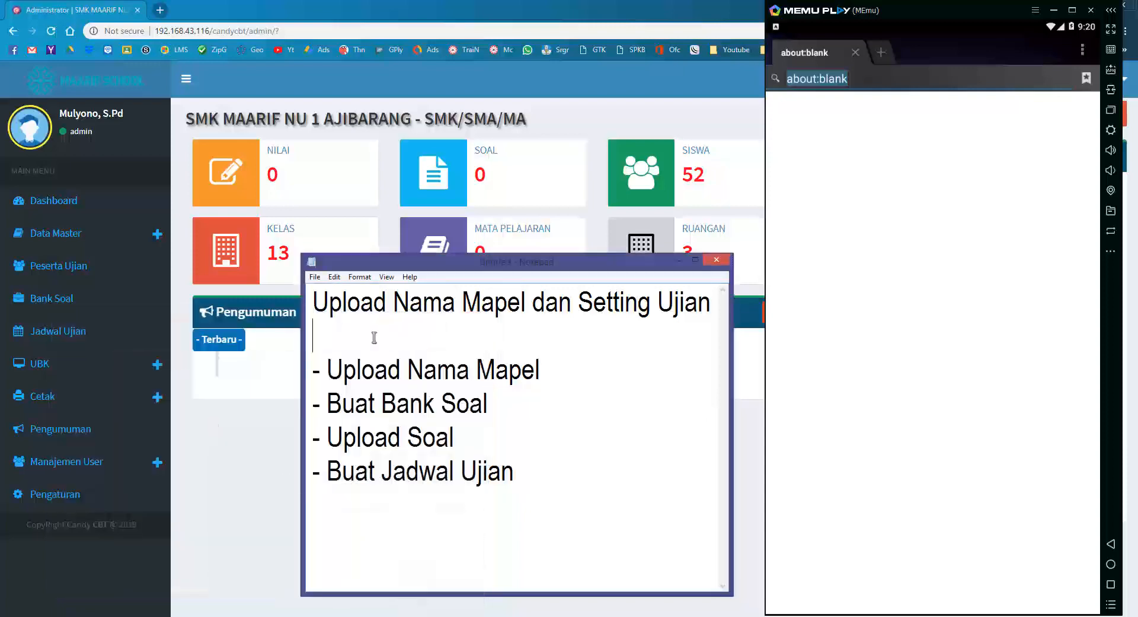
Highlight each step in turn, Upload Nama Mapel through Buat Jadwal Ujian, then return to the Candy CBT dashboard.
mouse_move(327, 370)
left_mouse_down()
mouse_move(549, 369)
mouse_move(312, 372)
left_mouse_up()
left_click(567, 368)
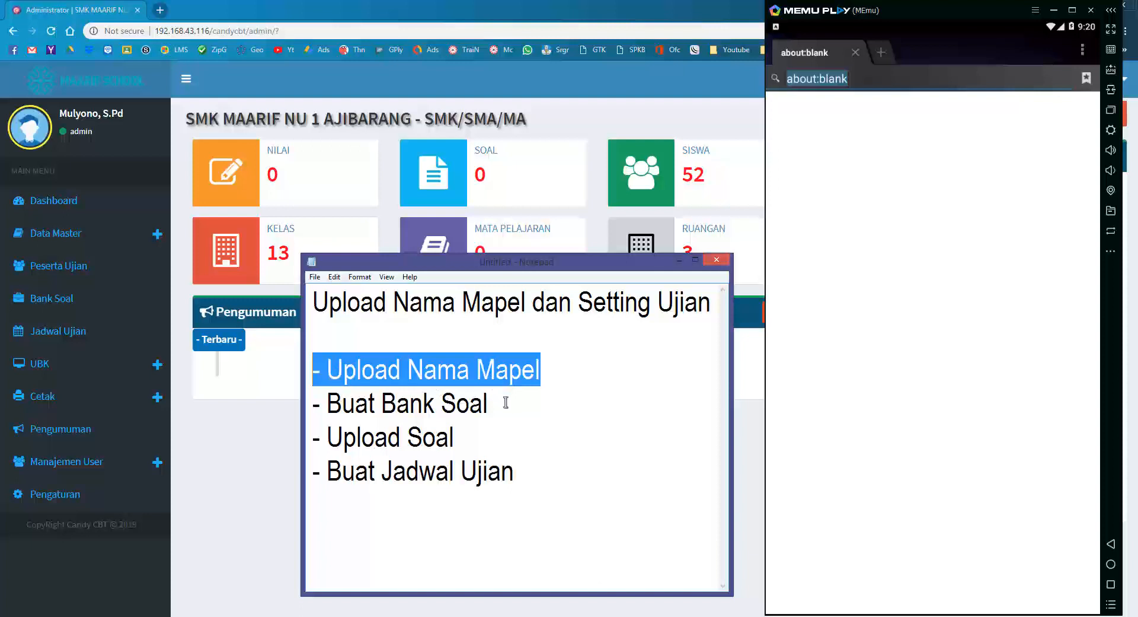
left_click_drag(506, 402, 313, 405)
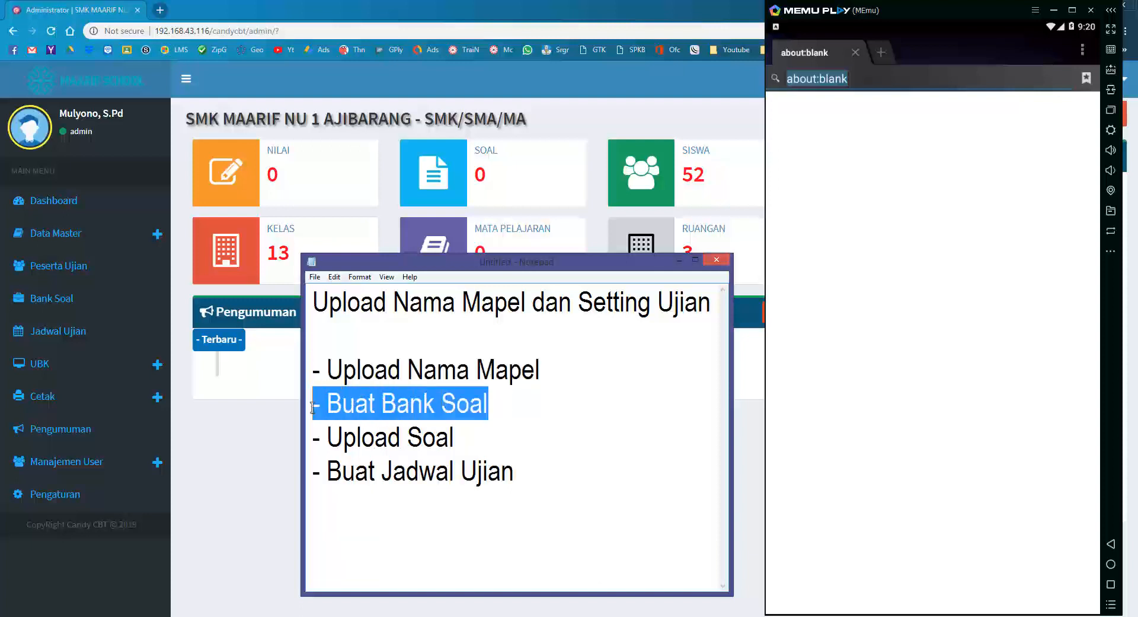
left_click(505, 407)
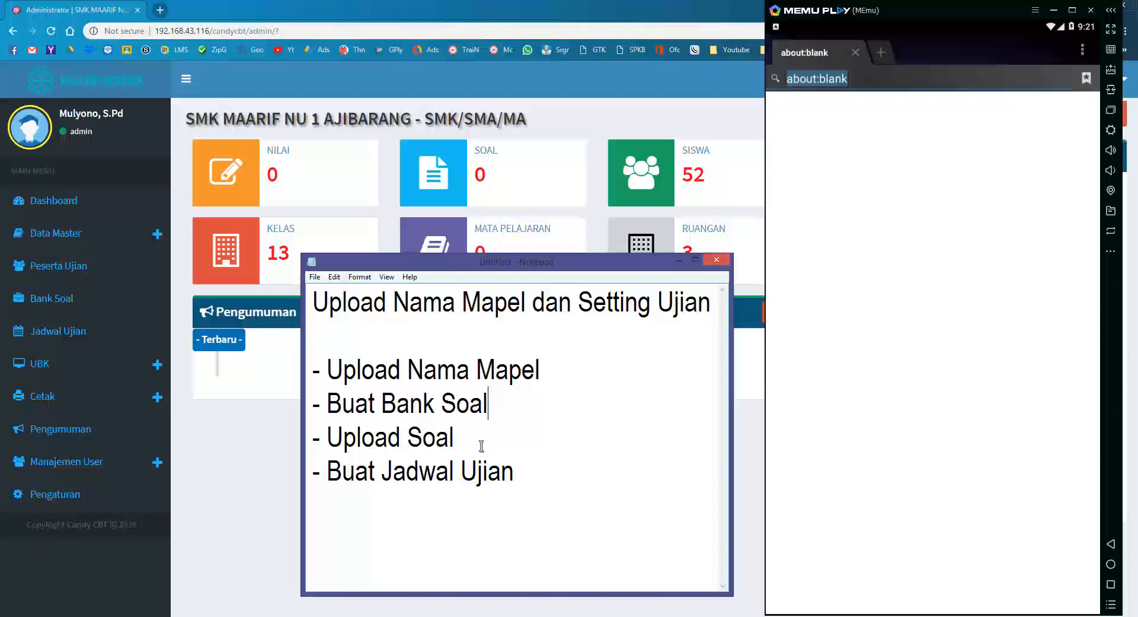
left_click_drag(328, 406, 313, 439)
left_click(463, 444)
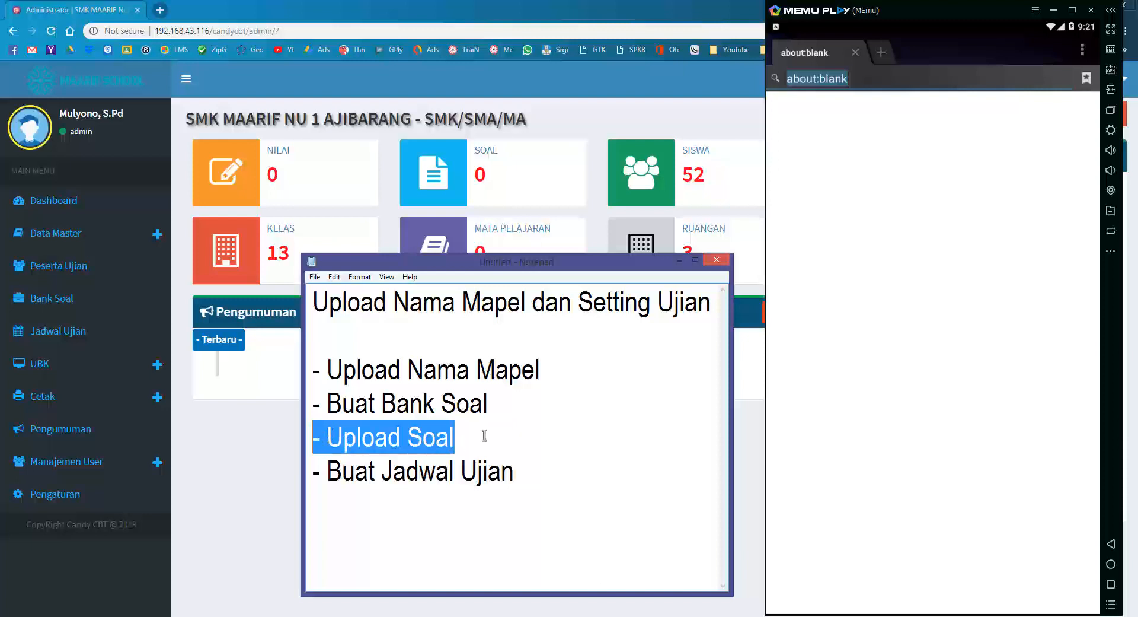
left_click(542, 472)
left_click_drag(554, 472, 329, 479)
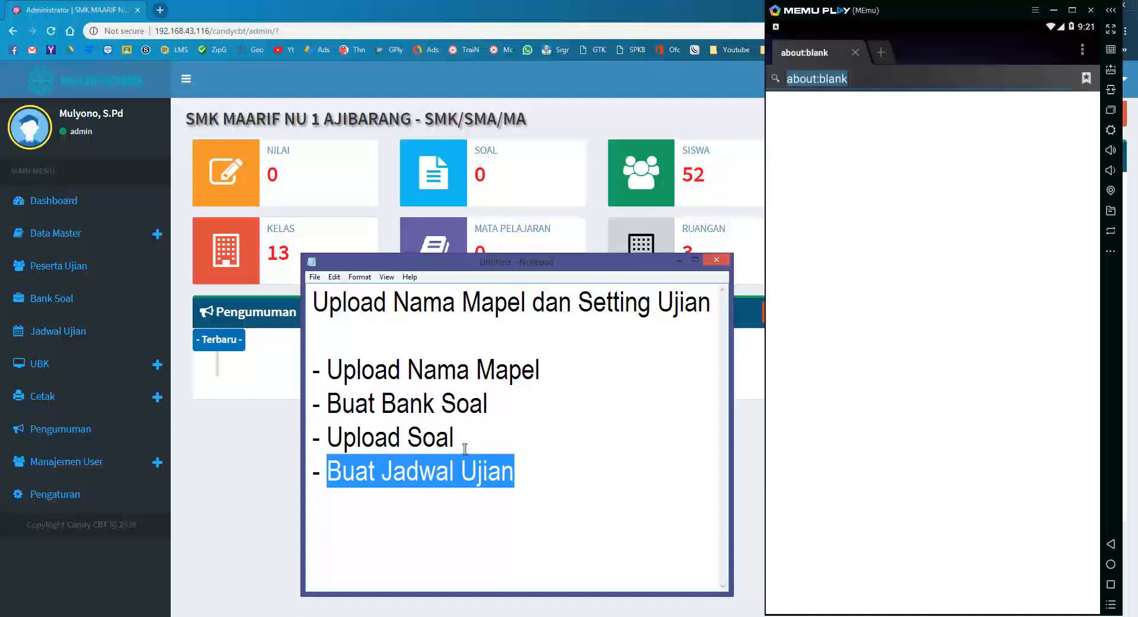
left_click(536, 473)
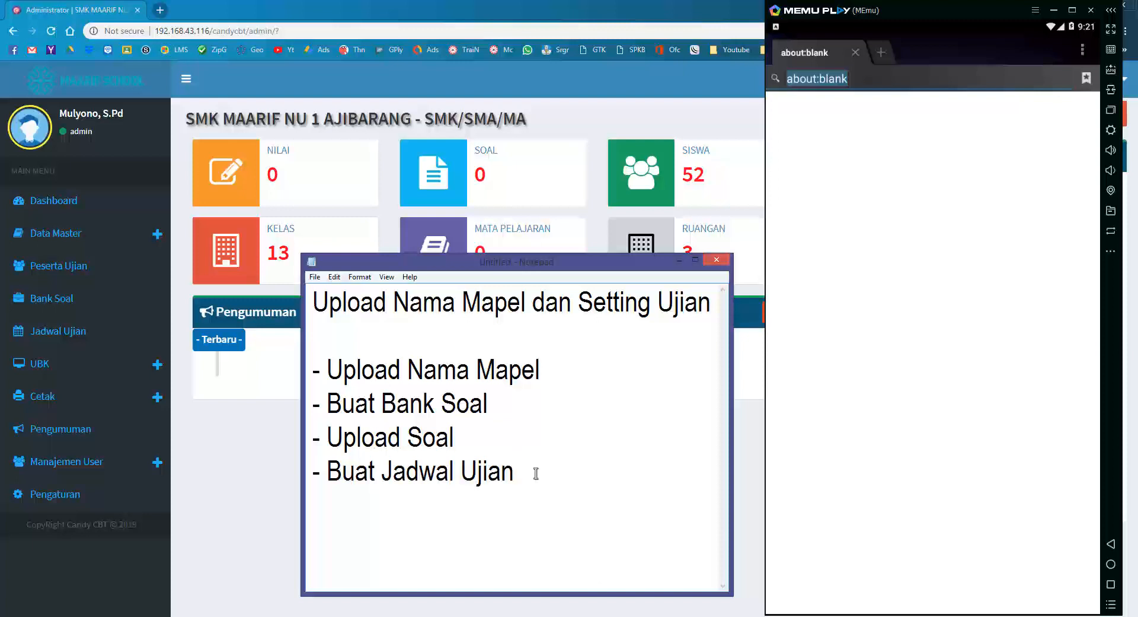
left_click(281, 444)
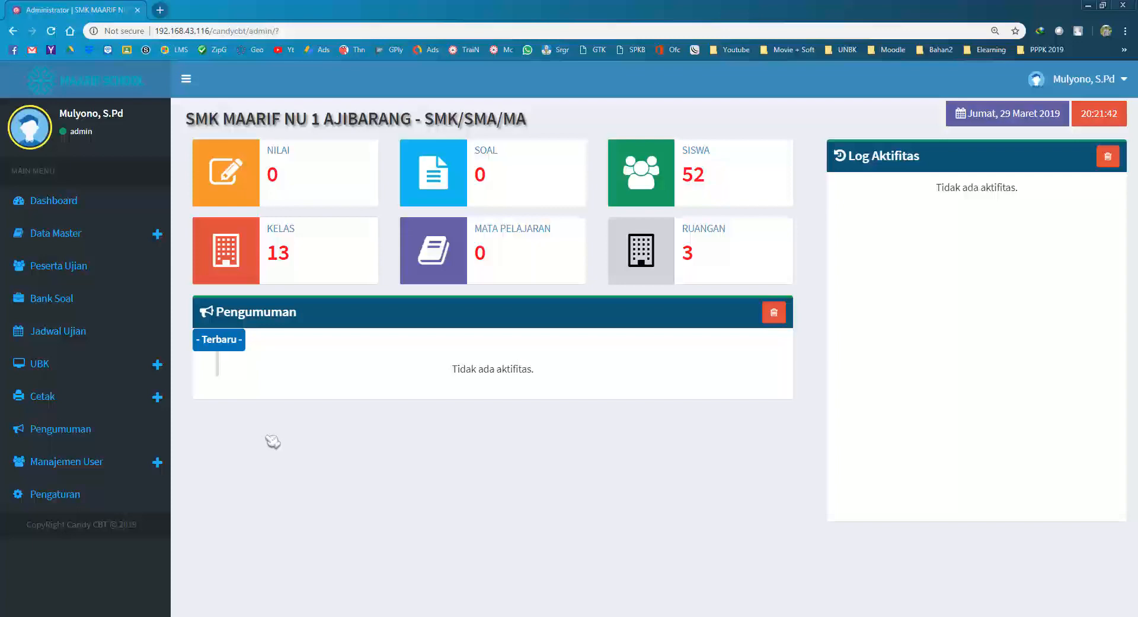
Reload the admin dashboard and recheck the Upload Nama Mapel step in Notepad.
left_click(89, 205)
key("alt+Tab")
left_click_drag(544, 371, 311, 373)
left_click(268, 441)
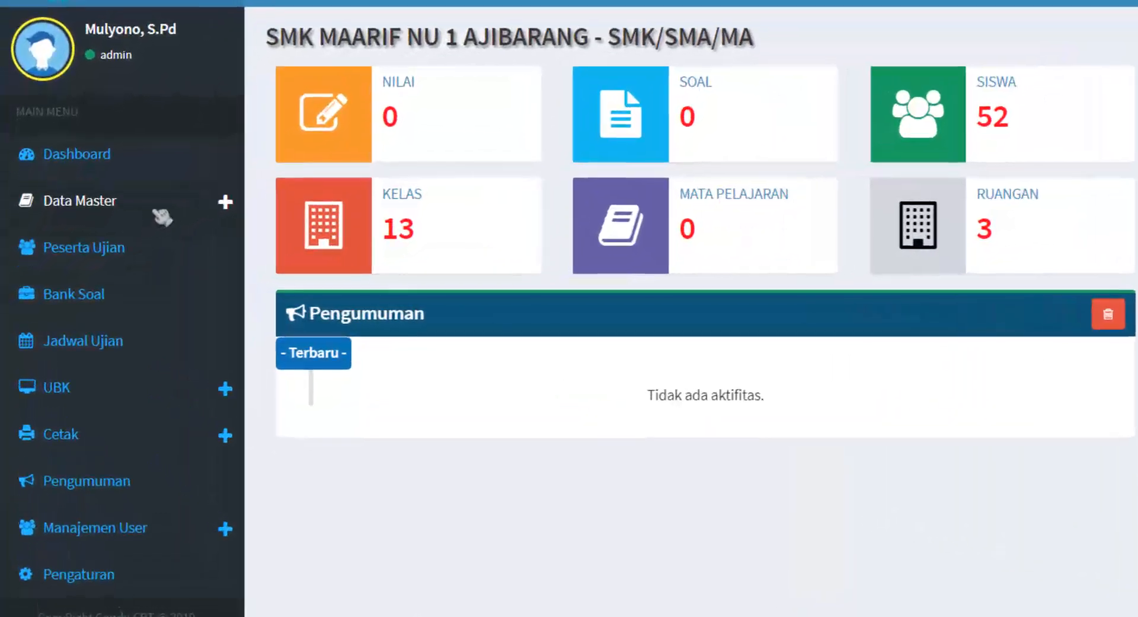
Open Data Master > Data Mata Pelajaran and begin adding a subject.
left_click(160, 215)
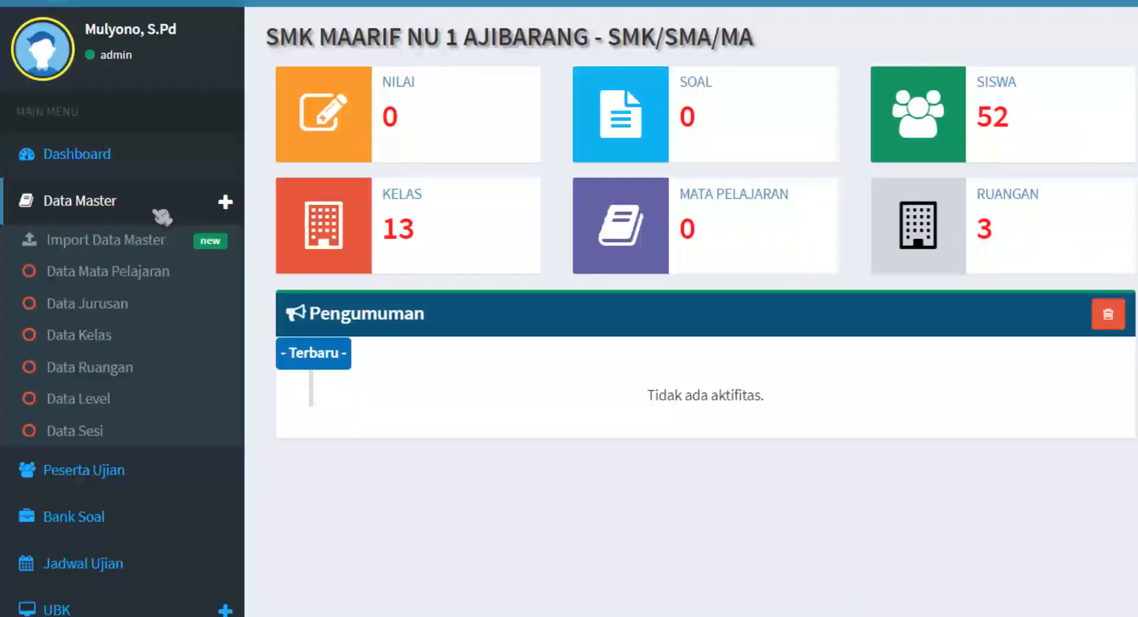
left_click(159, 272)
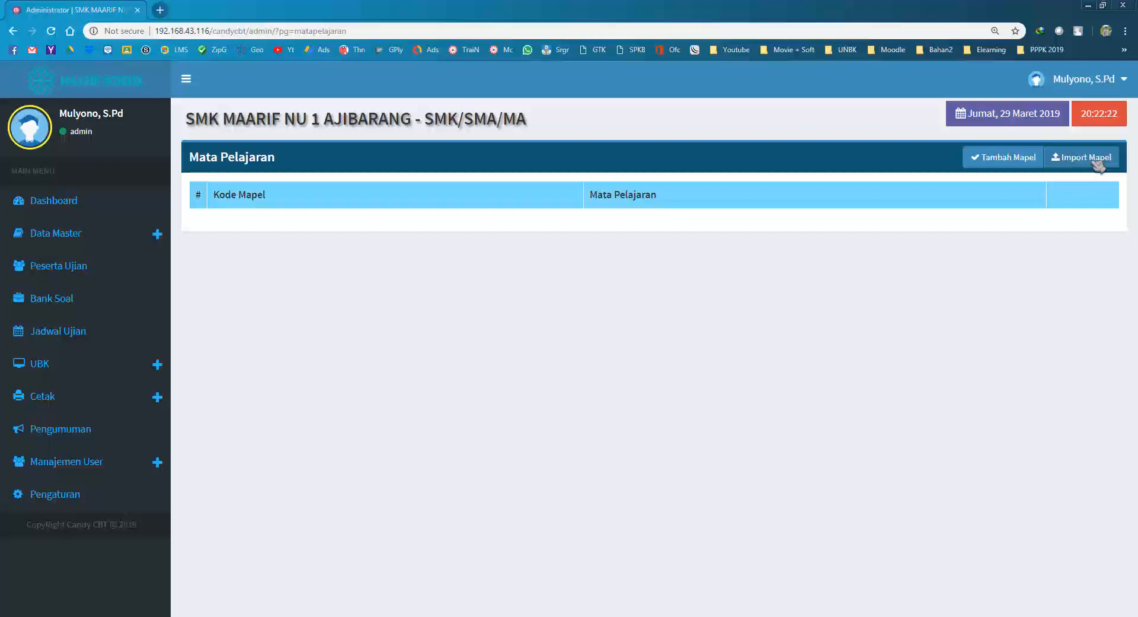
left_click(992, 158)
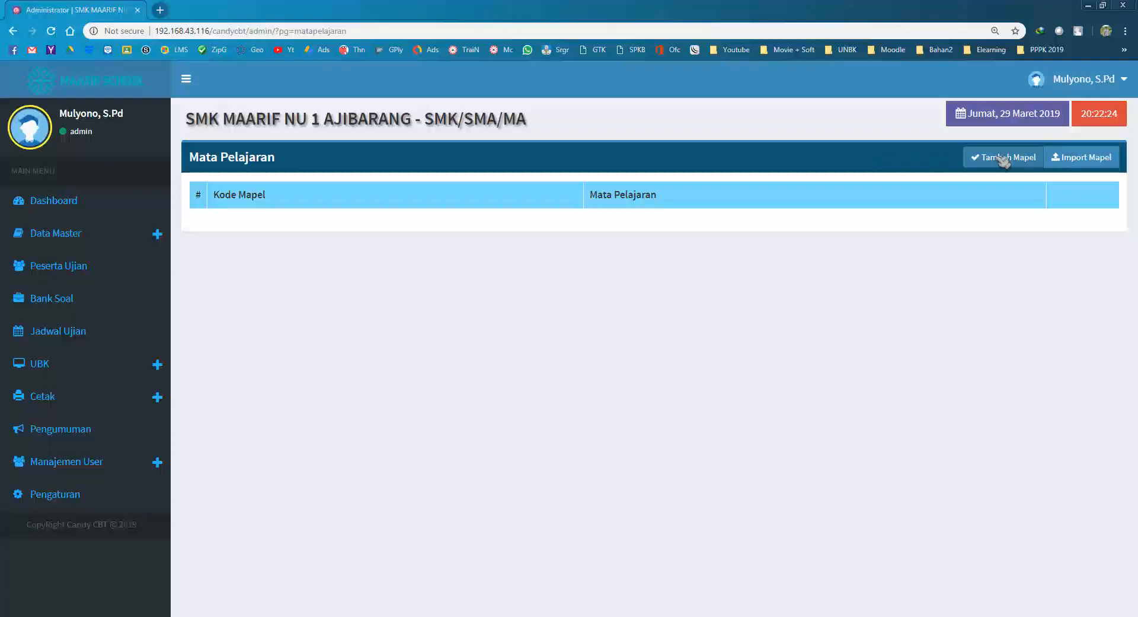
left_click(419, 178)
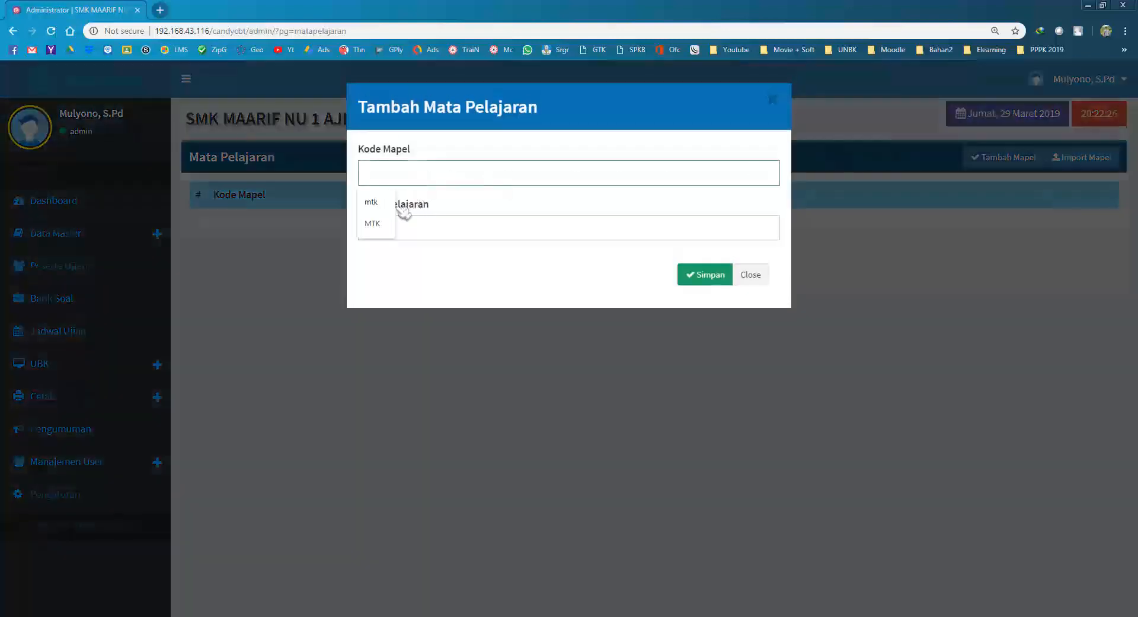
left_click(373, 223)
left_click(403, 228)
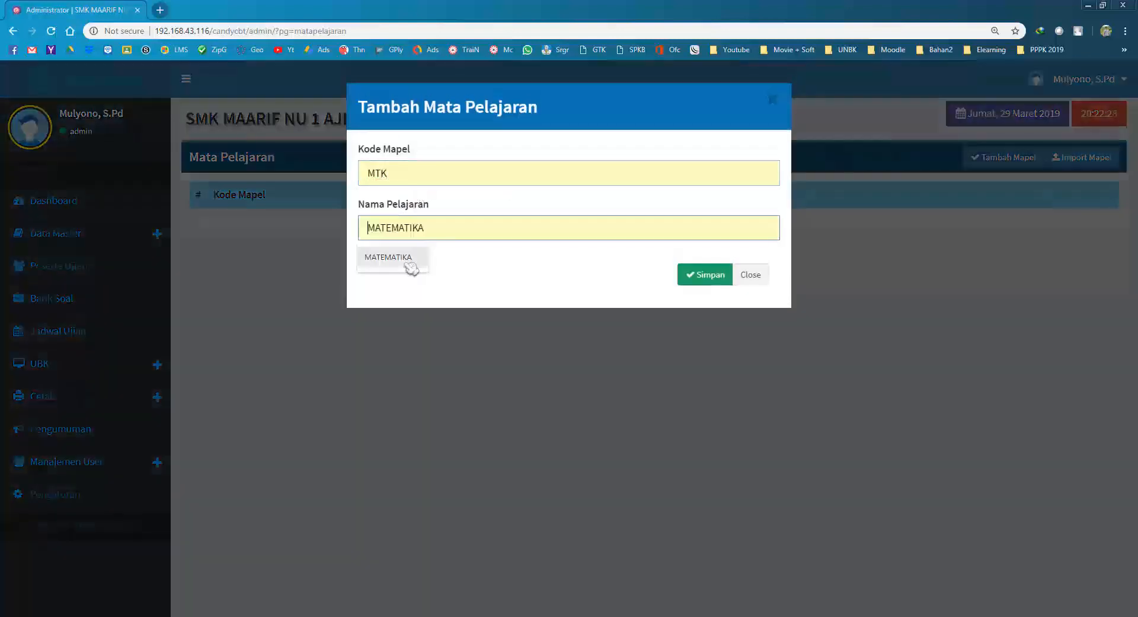
left_click(411, 267)
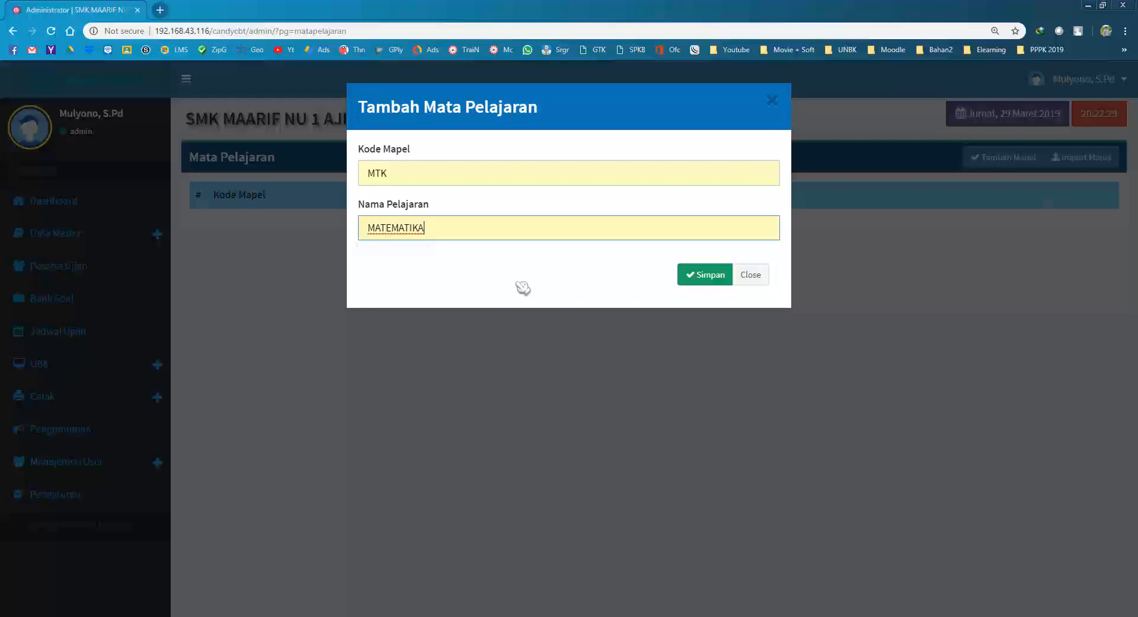
left_click(702, 280)
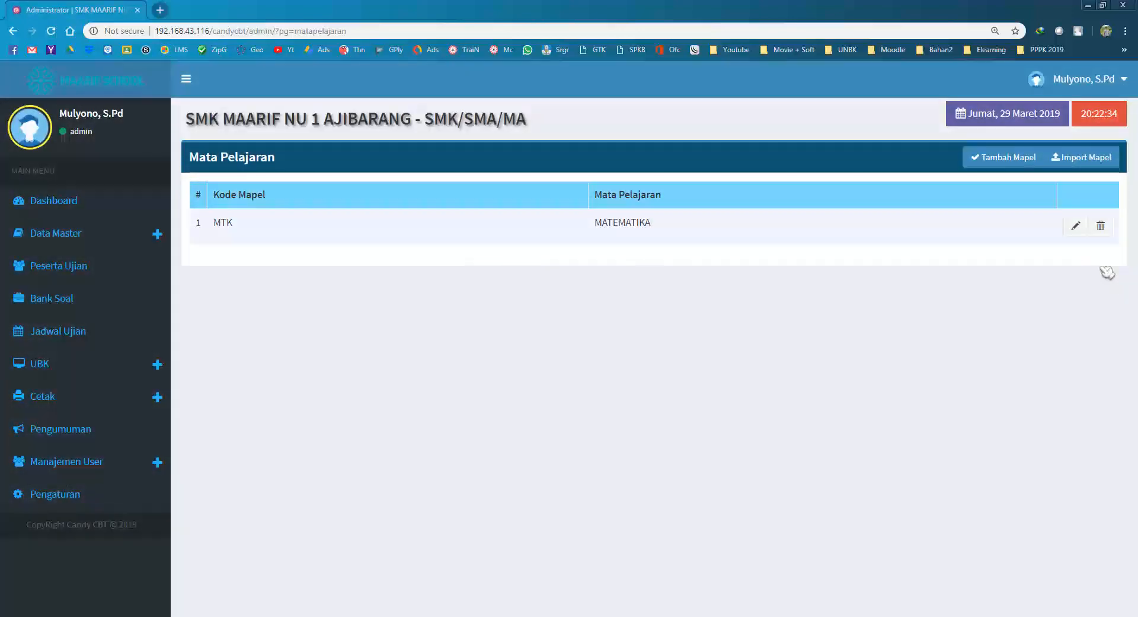
left_click(1101, 228)
left_click(1103, 234)
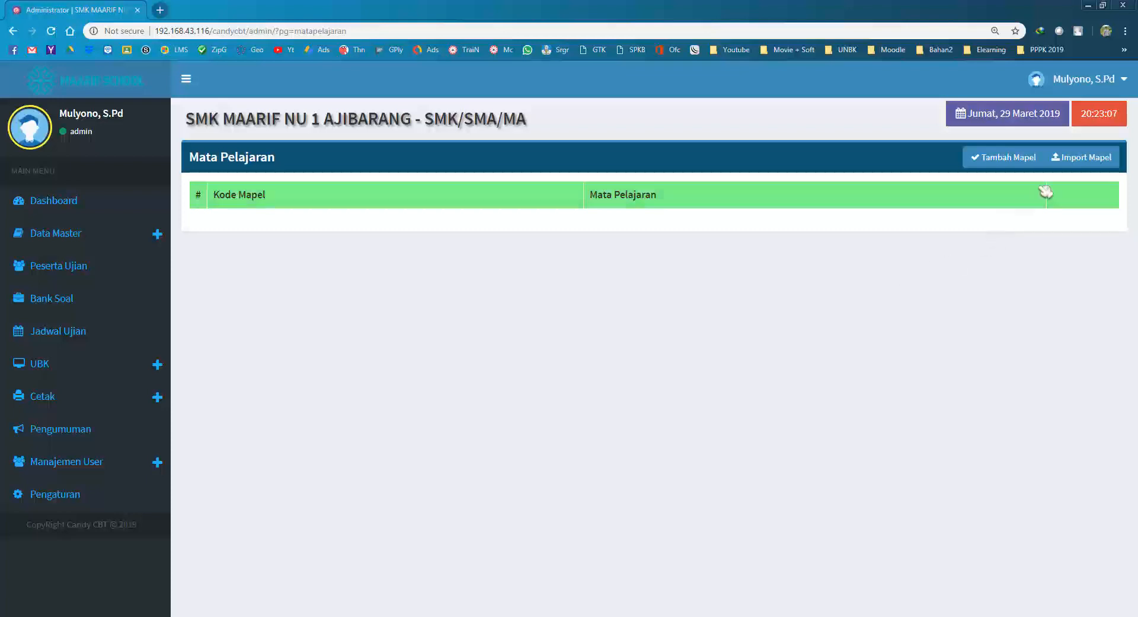
Open the Import Mapel dialog and locate importdatamapel.xls in the VHDCandy424 folder.
left_click(1090, 166)
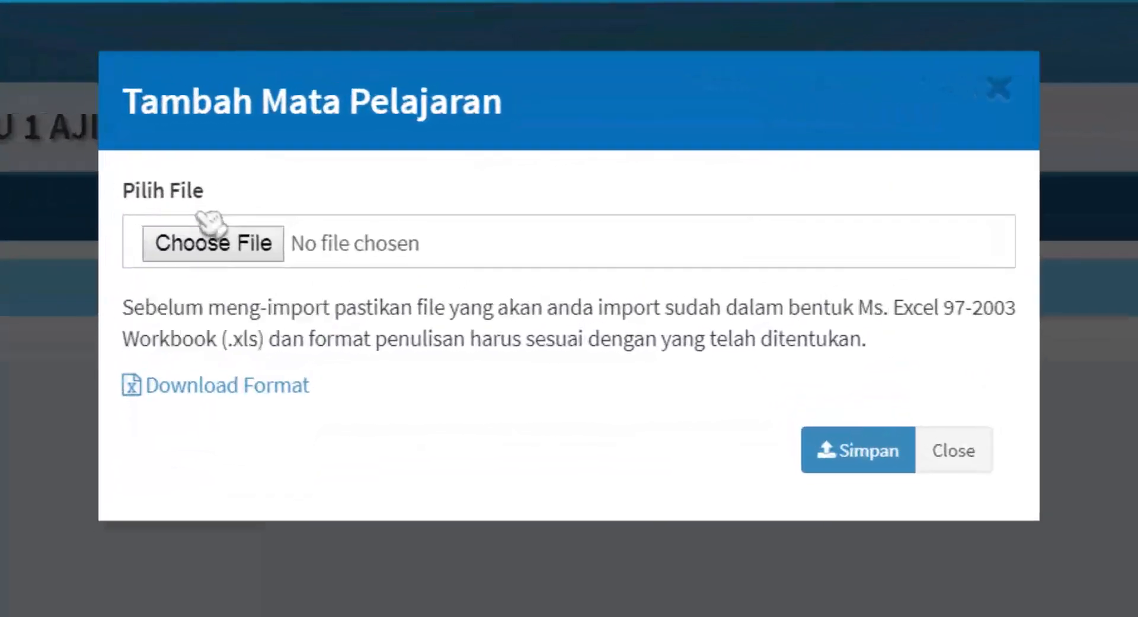
left_click_drag(140, 102, 451, 101)
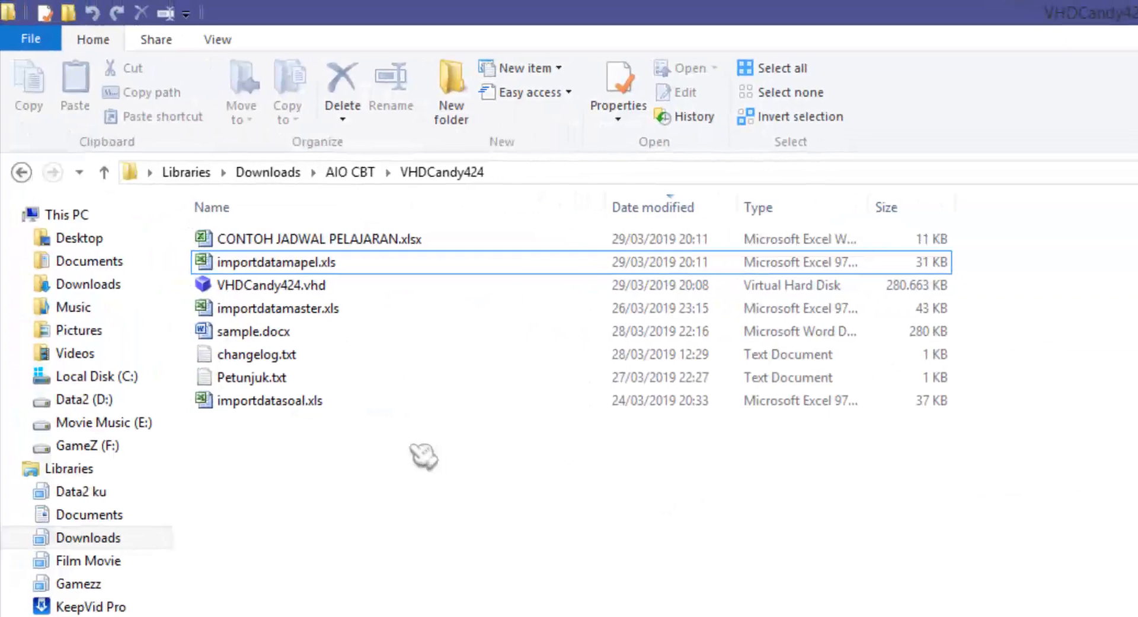
Open importdatamapel.xls in Excel and look over its subject entries, such as FISIKA.
left_click(256, 267)
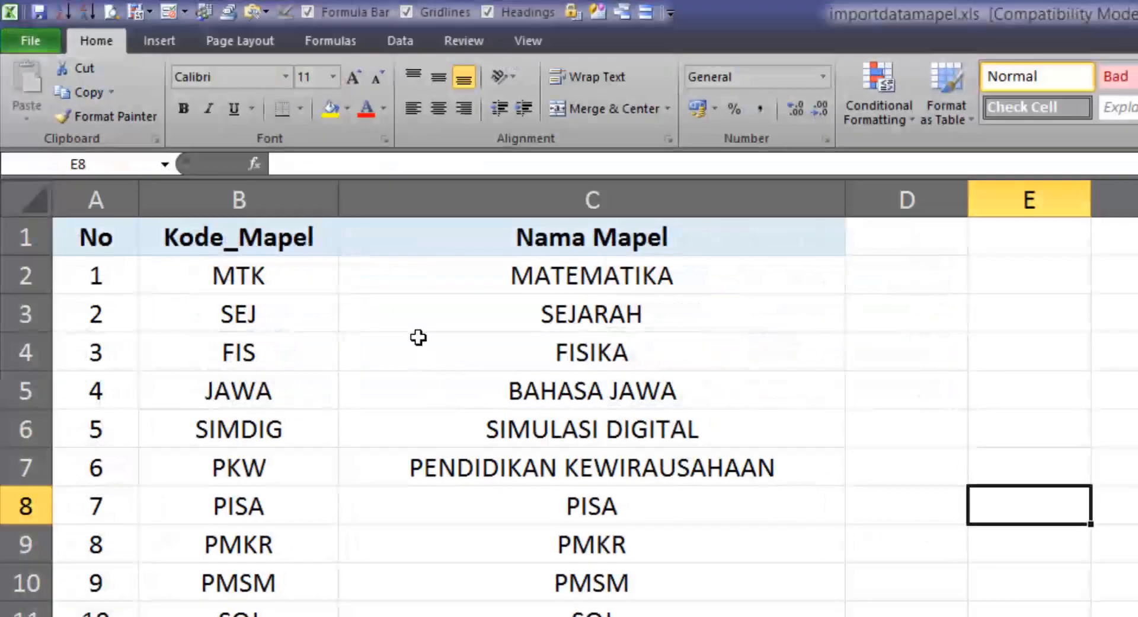
left_click(628, 363)
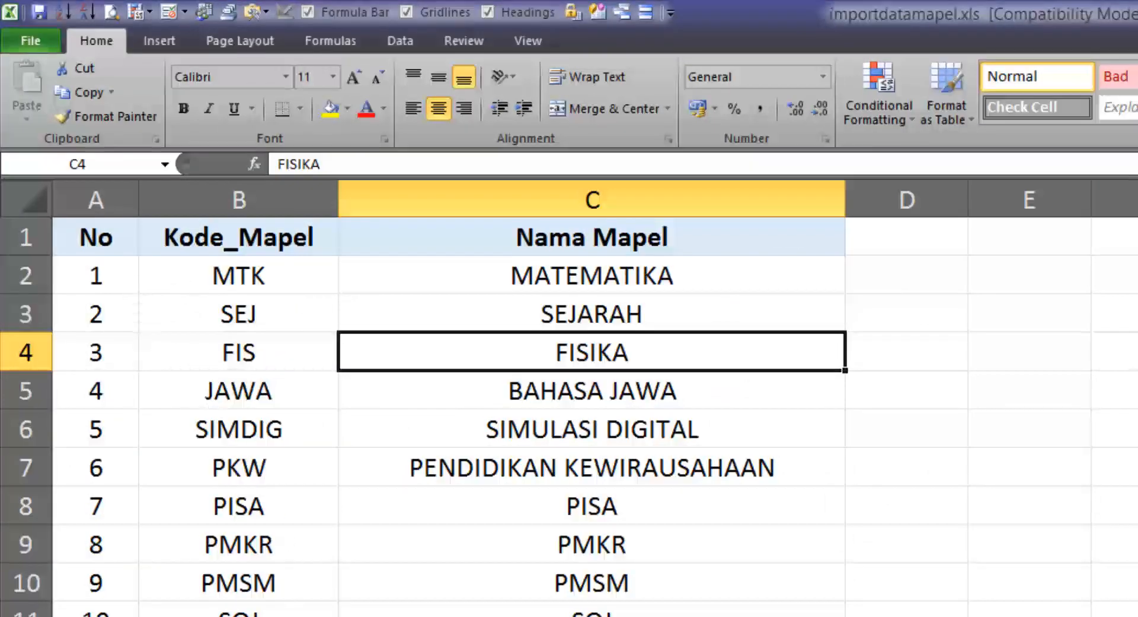
key("alt+Tab")
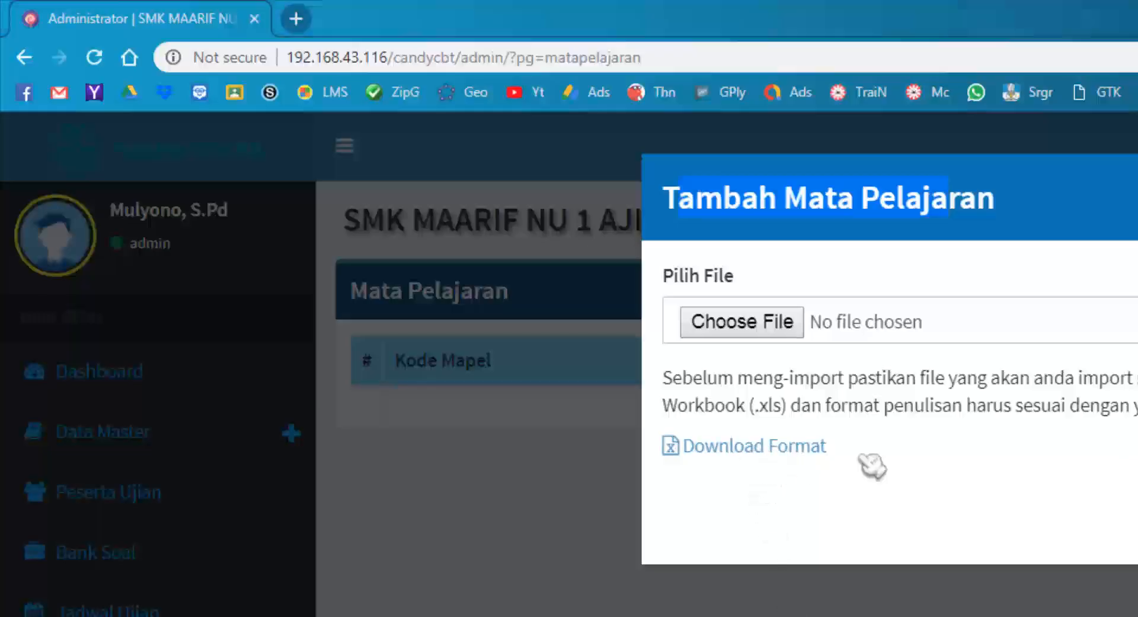
key("alt+Tab")
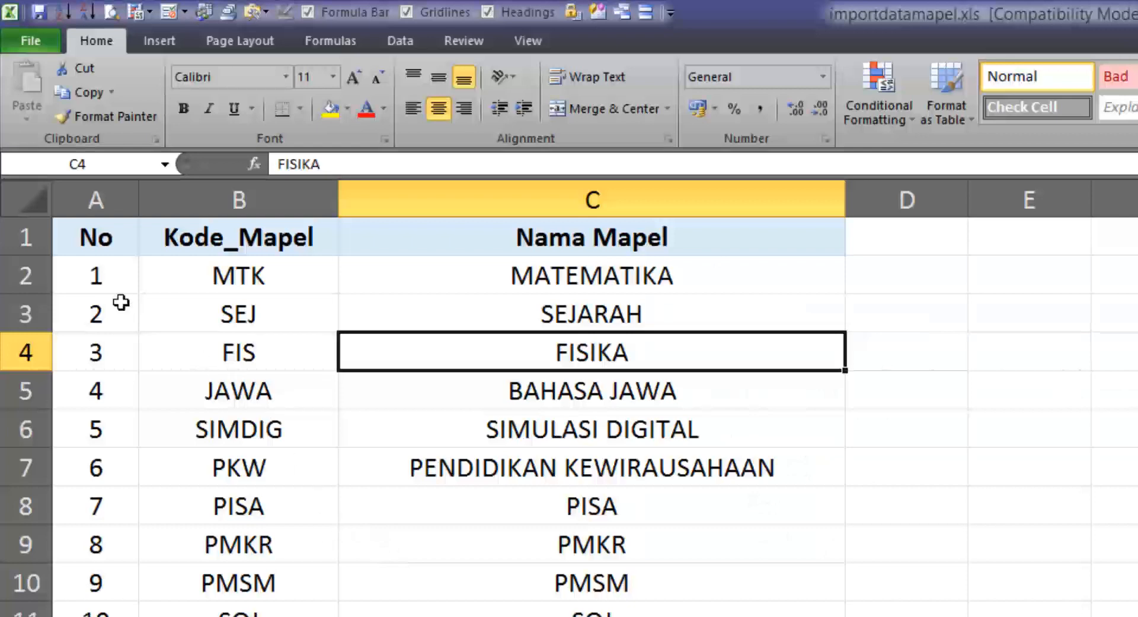
Review the No, Kode_Mapel and Nama Mapel columns of the subject table.
left_click(97, 239)
left_click(206, 236)
left_click(541, 239)
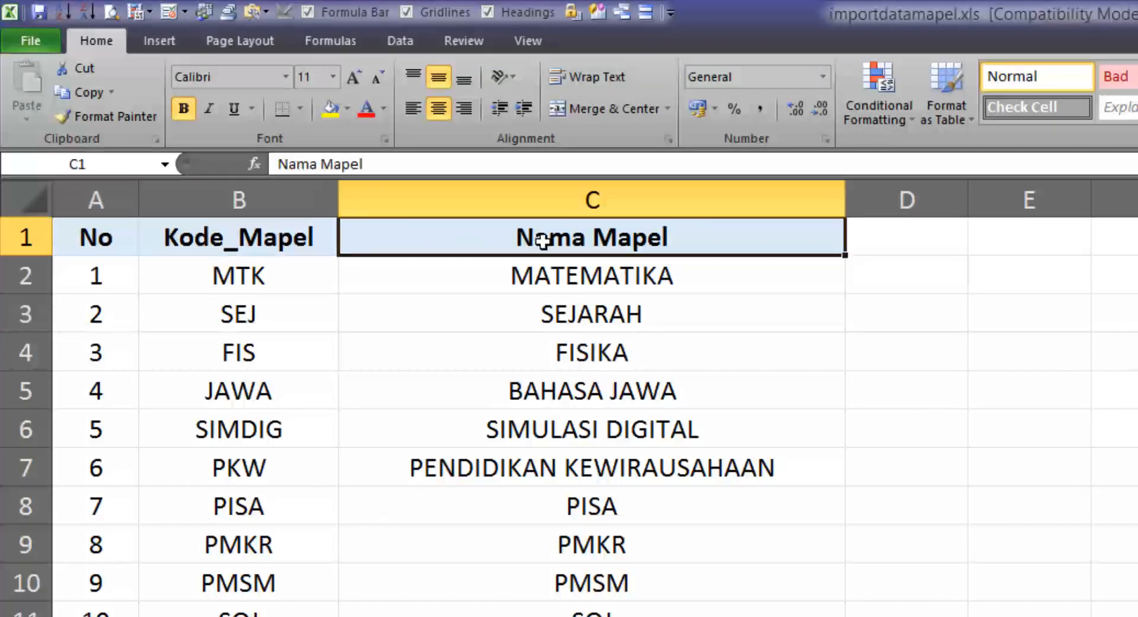
left_click_drag(194, 278, 196, 616)
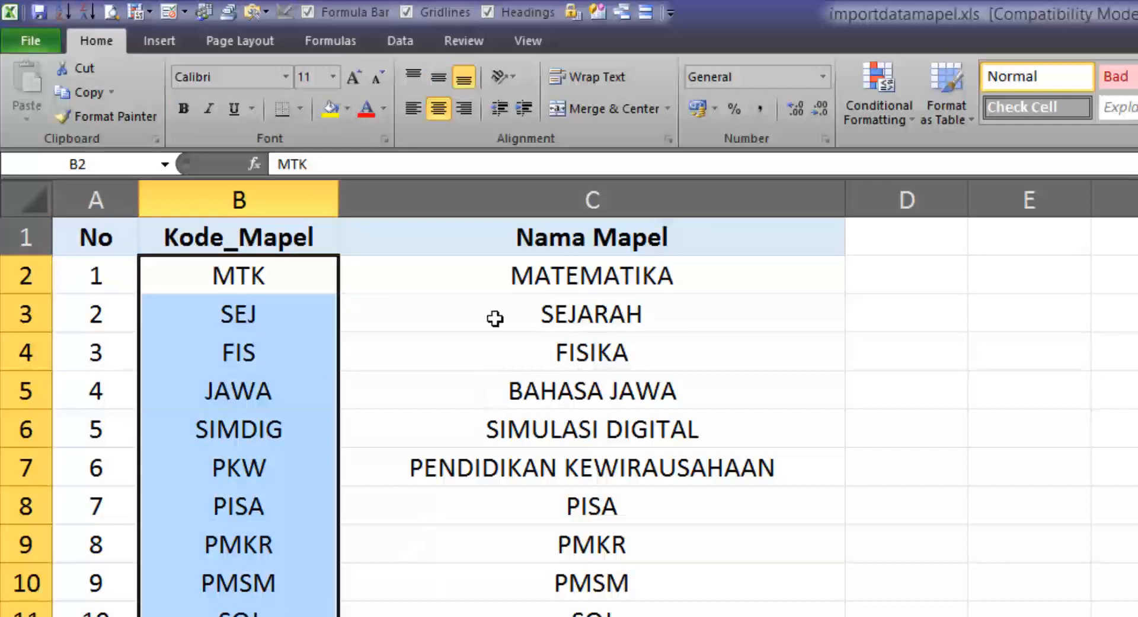
left_click_drag(450, 274, 445, 616)
left_click(946, 609)
left_click_drag(91, 287, 554, 616)
scroll(554, 611, "down", 2)
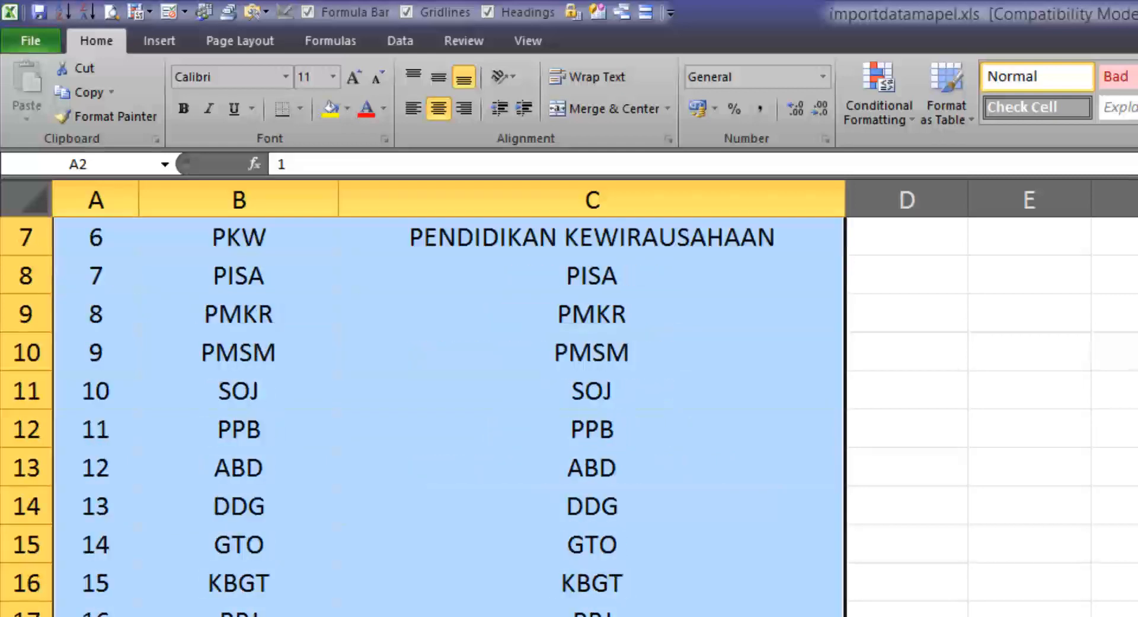
left_click(930, 583)
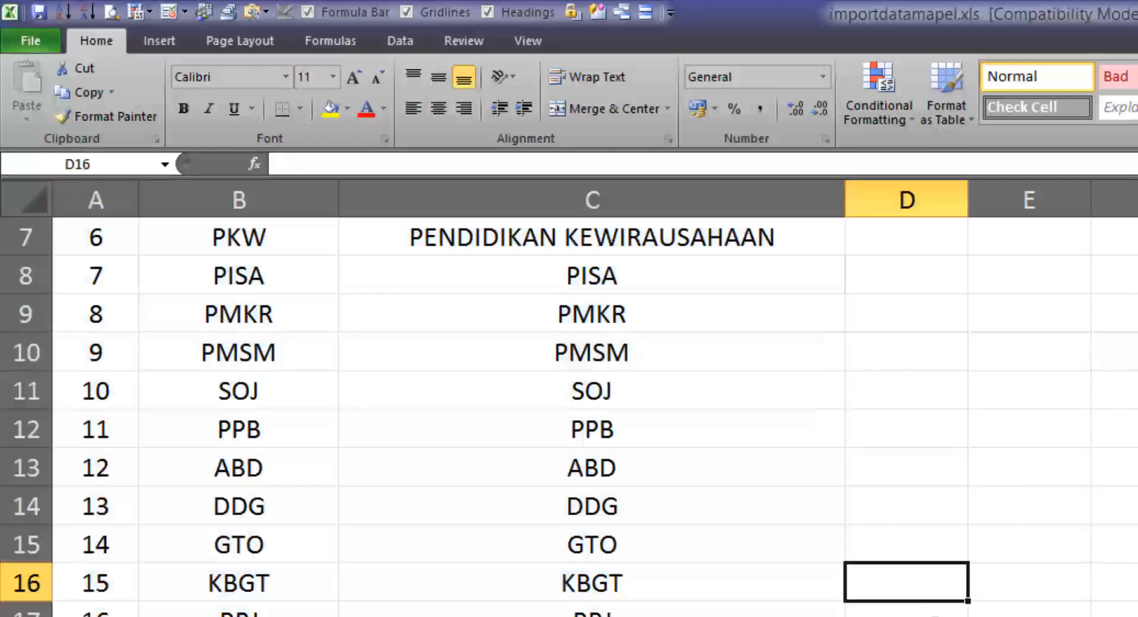
scroll(931, 583, "up", 2)
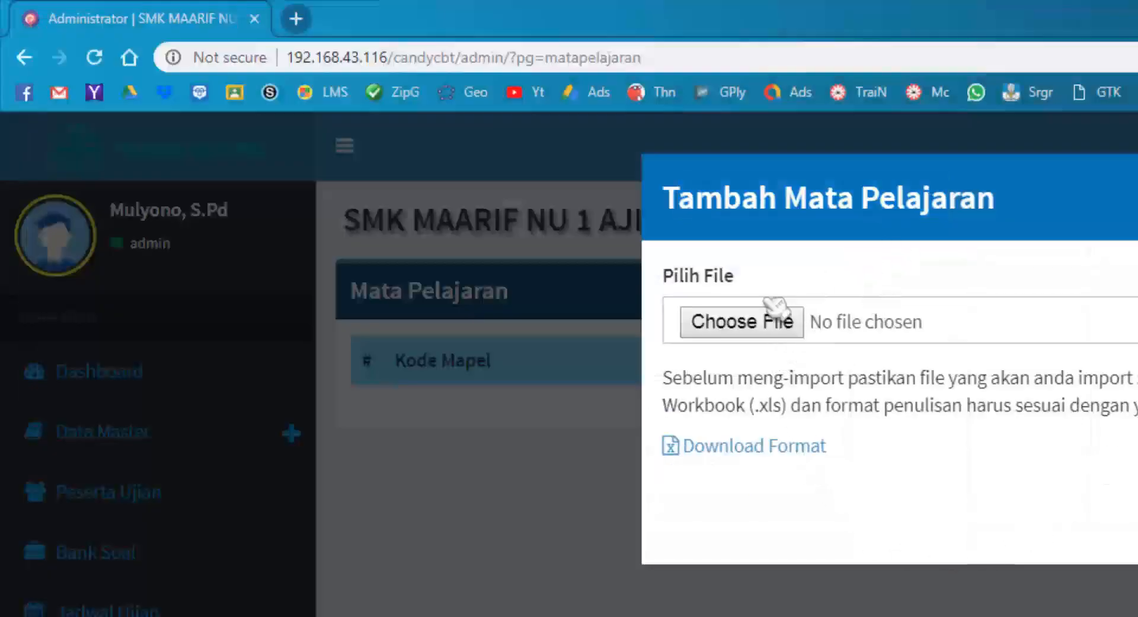
Choose importdatamapel.xls from Downloads > AIO CBT > VHDCandy424 as the import file.
left_click(729, 325)
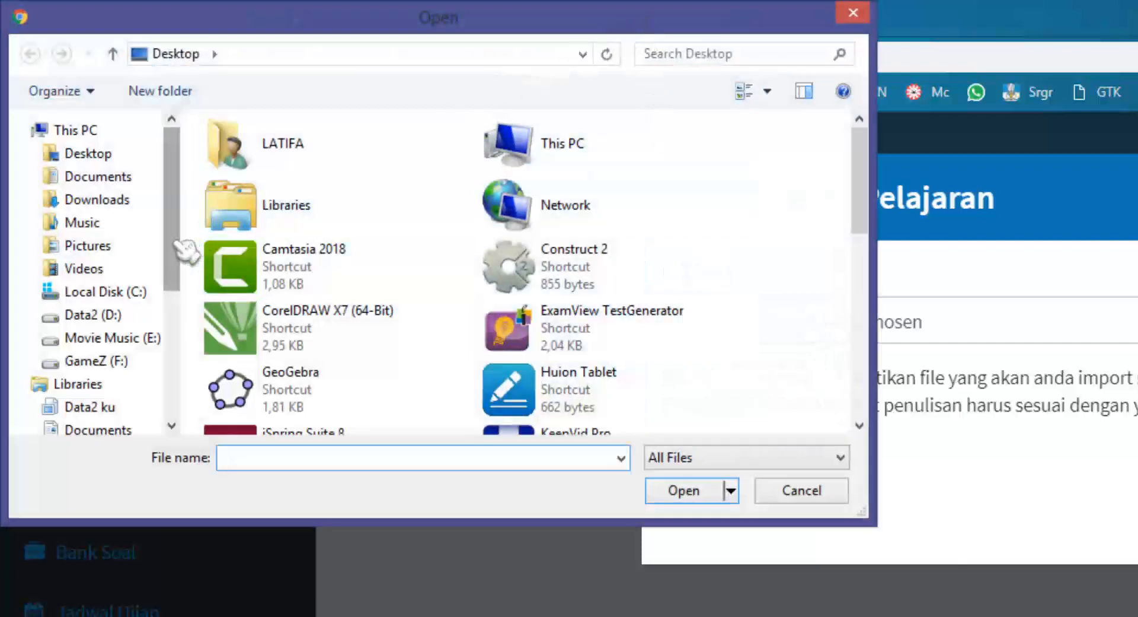
left_click_drag(178, 244, 178, 315)
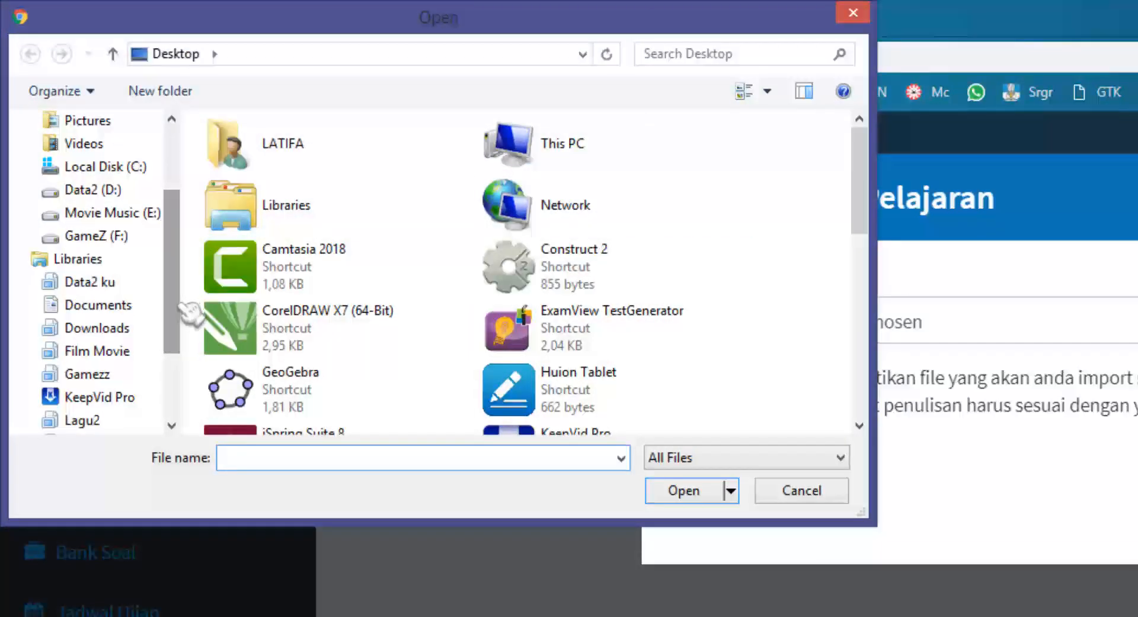
left_click(136, 331)
double_click(264, 227)
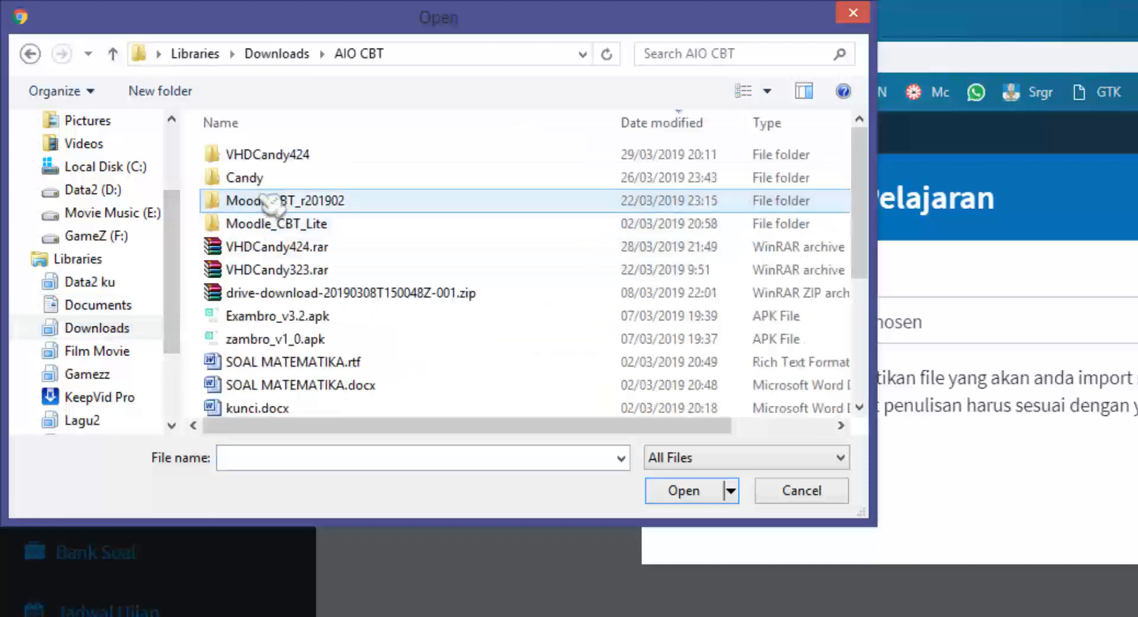
double_click(339, 157)
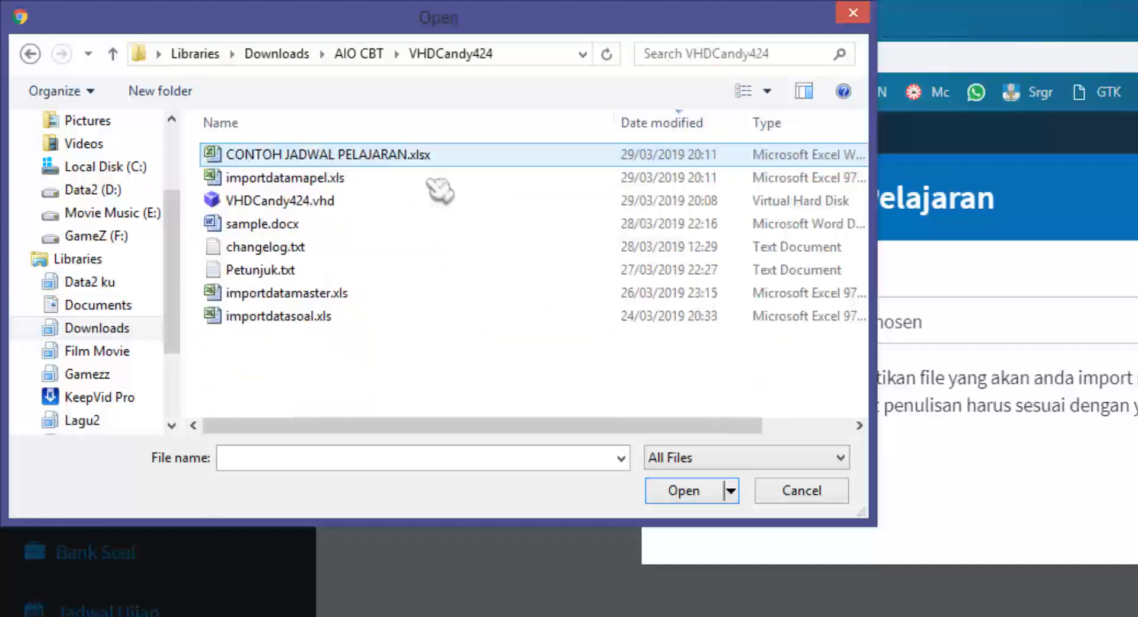
left_click(300, 181)
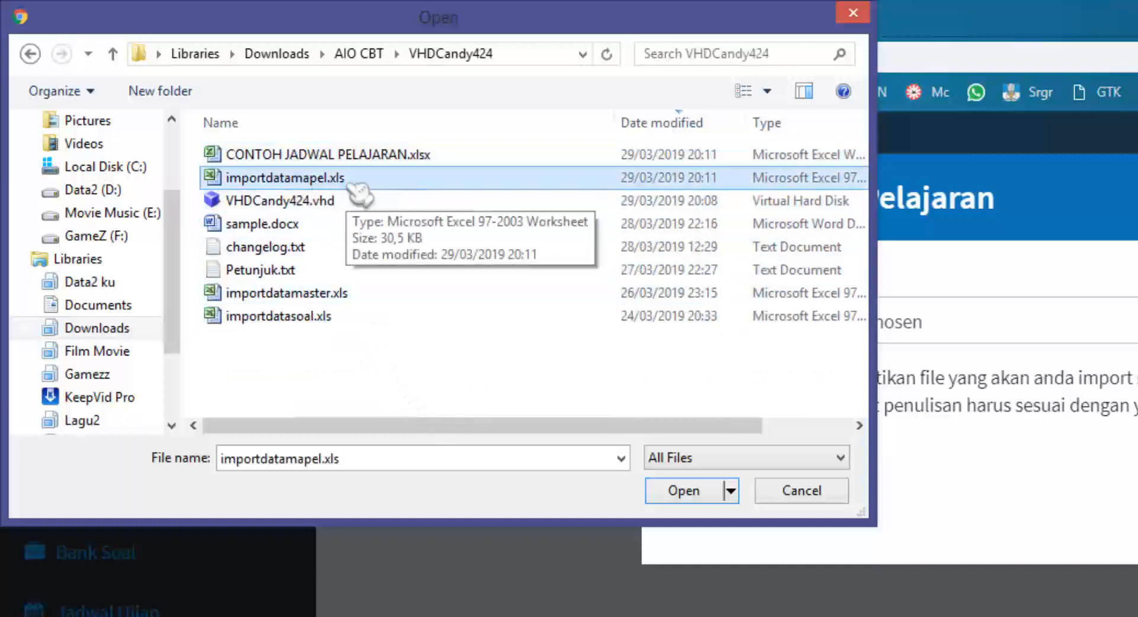
left_click(685, 491)
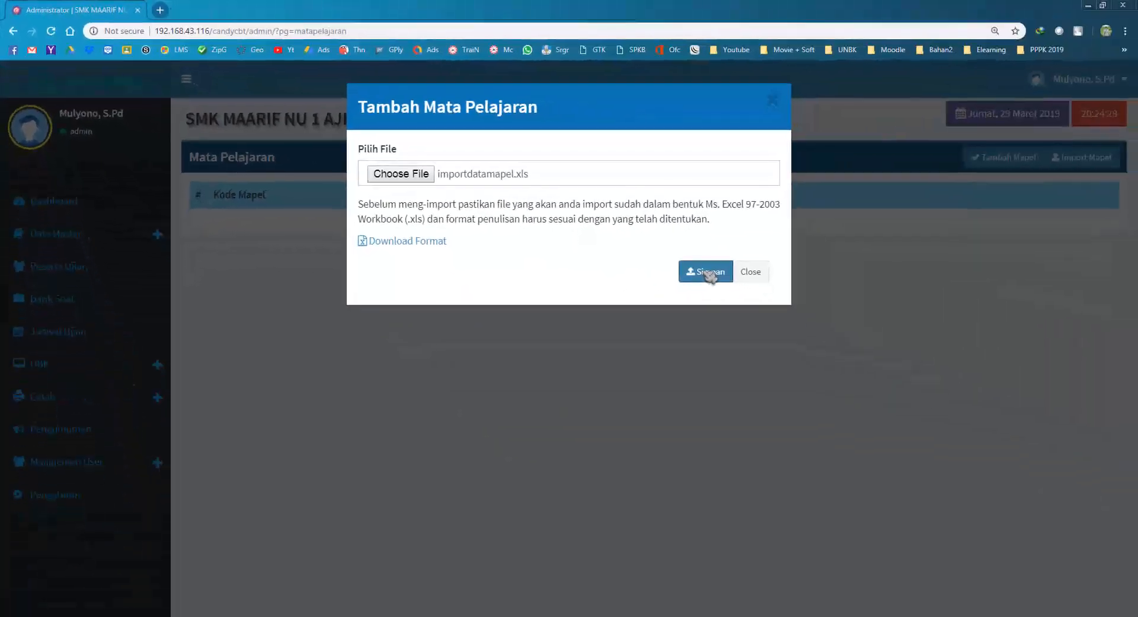
Submit the import and scroll through the 16 imported subjects.
left_click(708, 273)
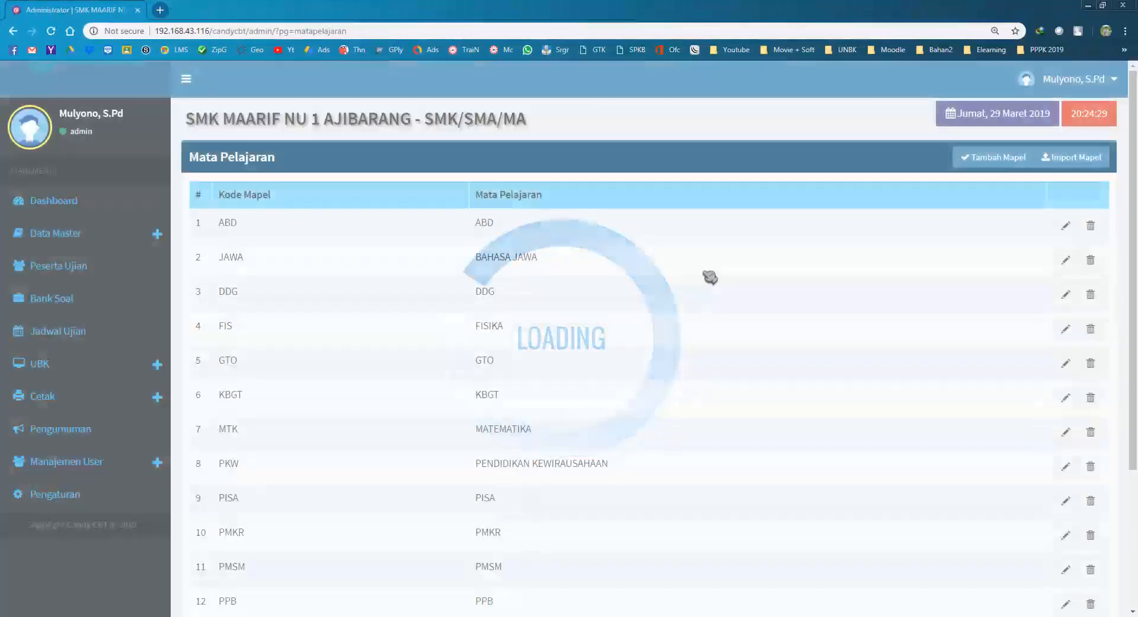
scroll(539, 374, "down", 3)
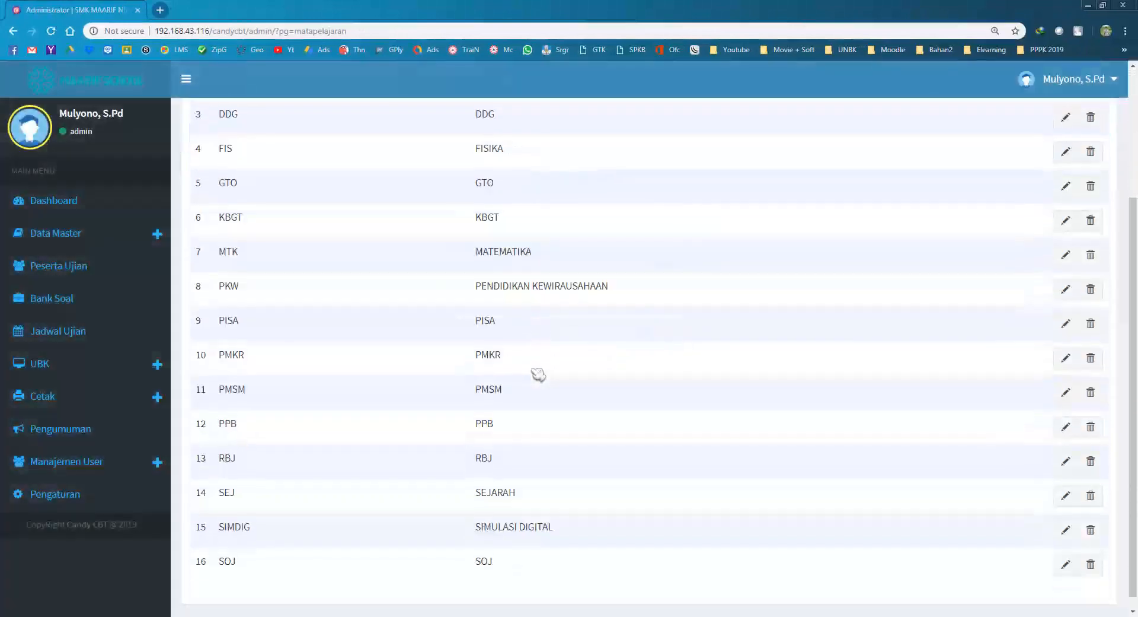
scroll(538, 374, "up", 3)
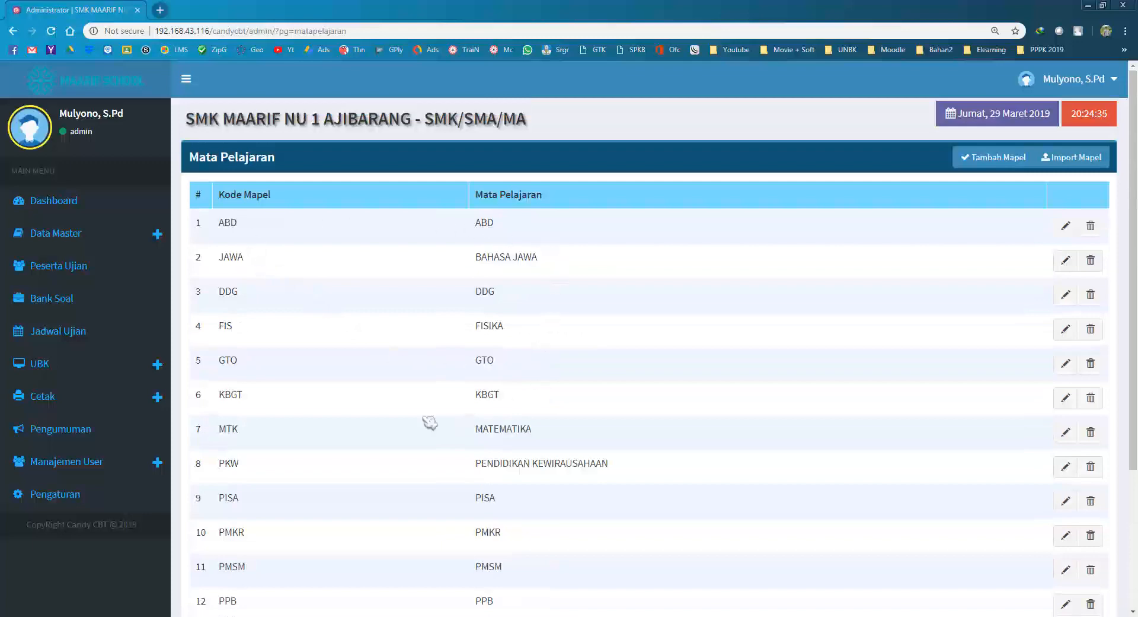
scroll(510, 421, "down", 3)
scroll(498, 450, "up", 3)
key("alt+Tab")
left_click(436, 396)
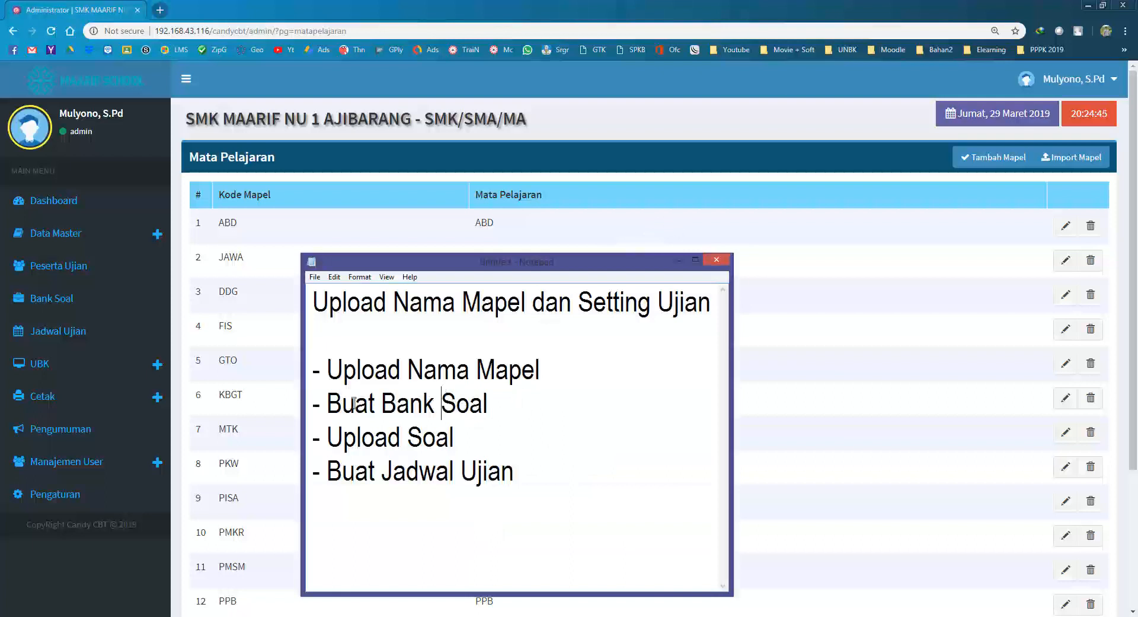
left_click_drag(328, 408, 489, 409)
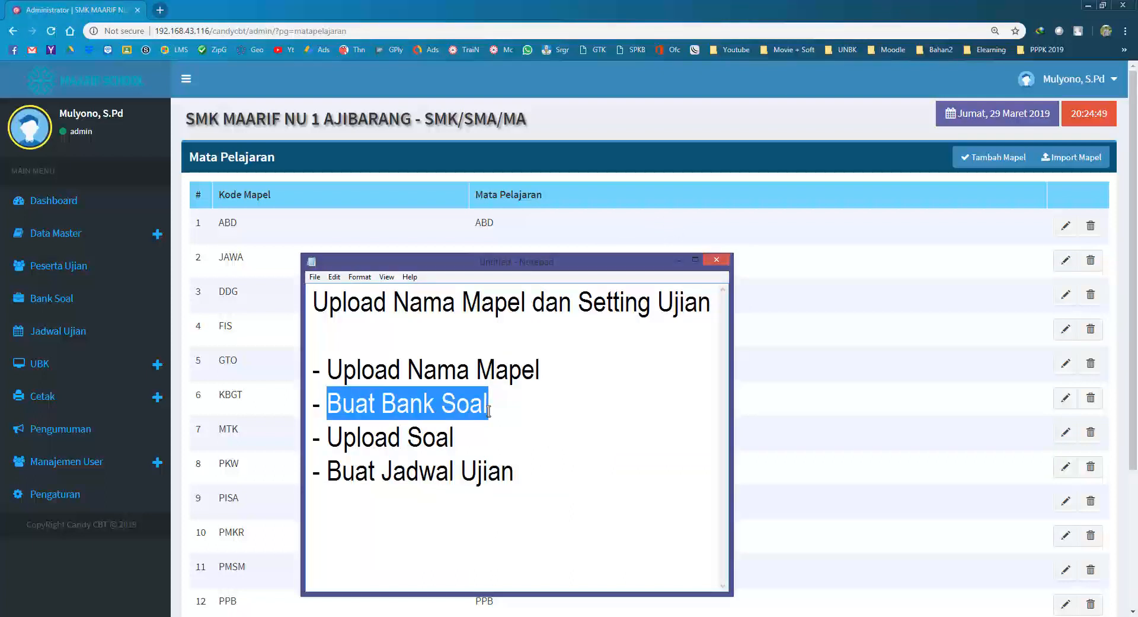
left_click_drag(464, 442, 327, 439)
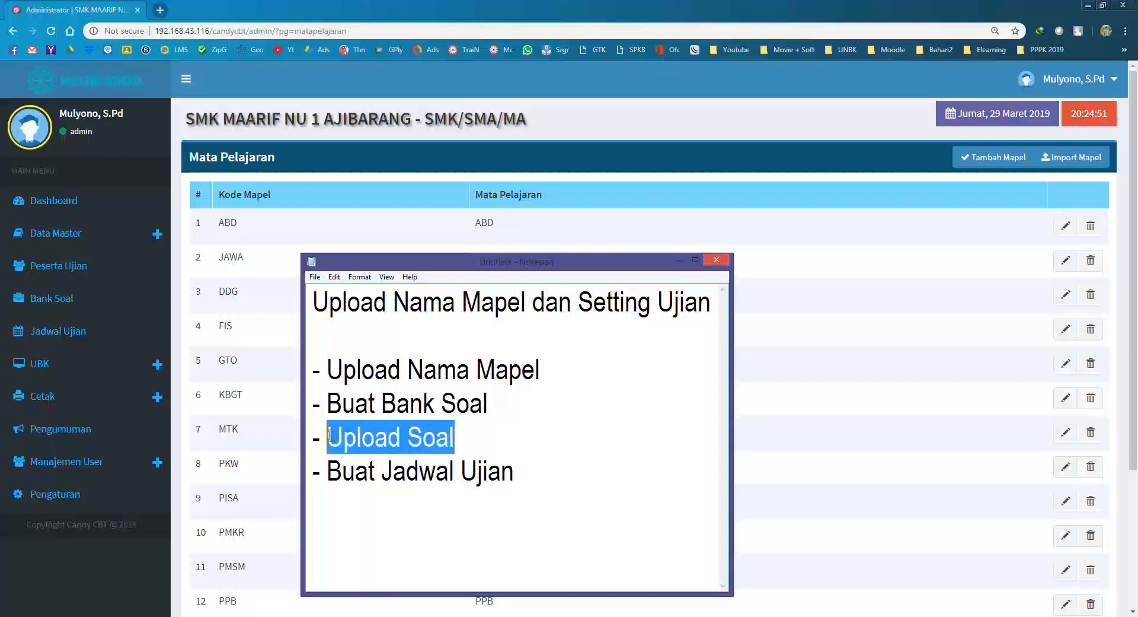
left_click(268, 6)
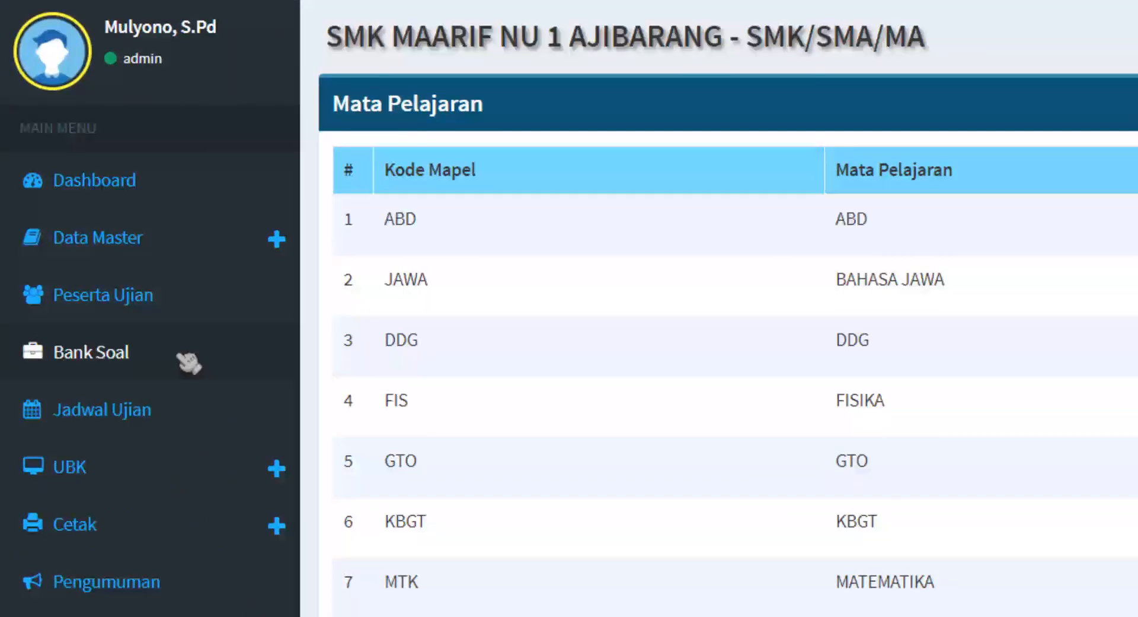
Go to the Bank Soal page and start a new bank with Tambah Bank Soal.
left_click(187, 362)
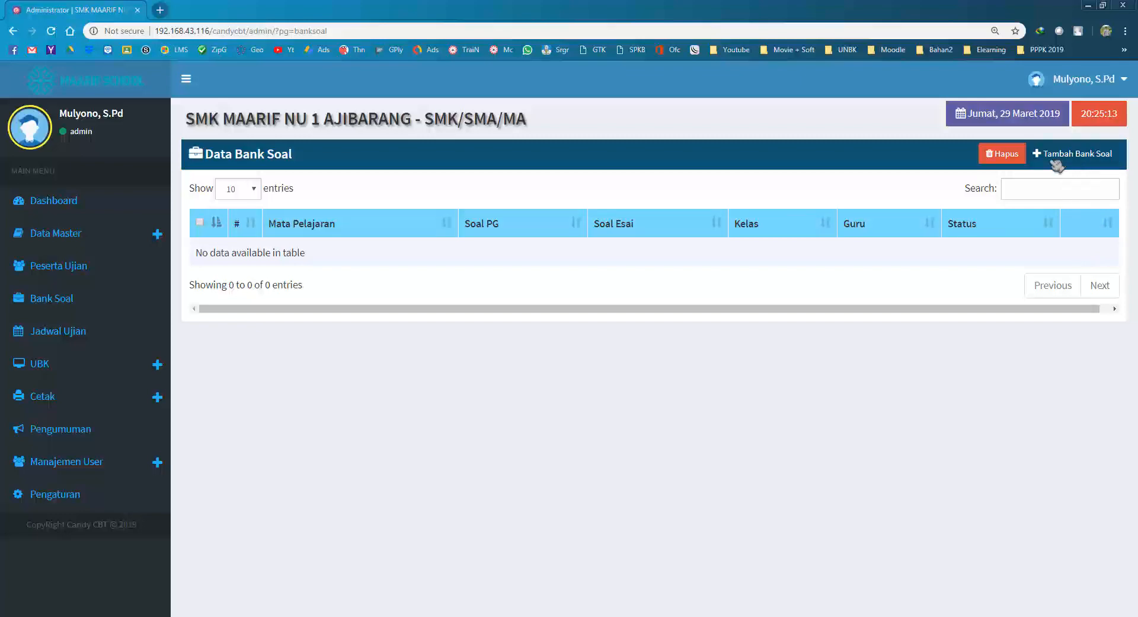
left_click(1067, 155)
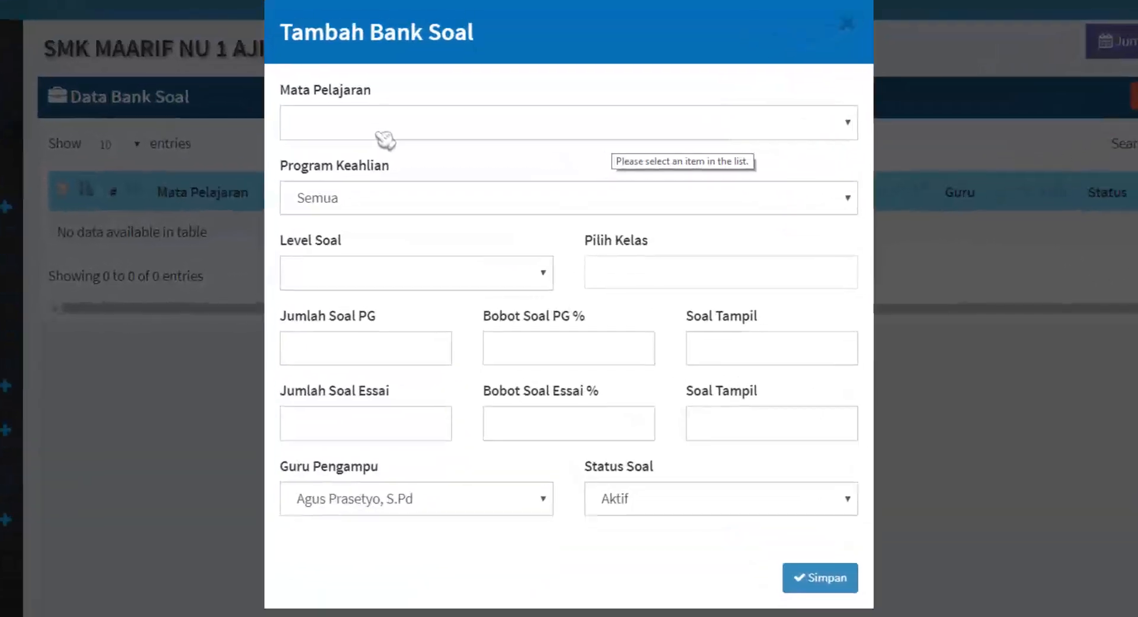
Choose MATEMATIKA as the subject and Semua as Program Keahlian, after briefly trying PMSM and TSM.
left_click(433, 184)
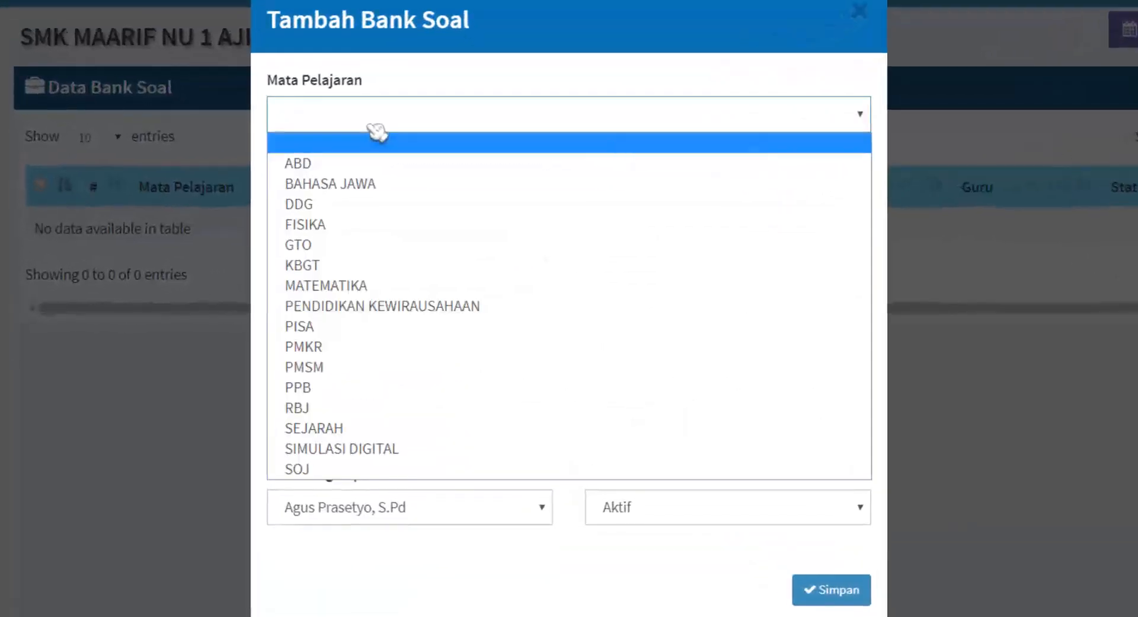
left_click(373, 286)
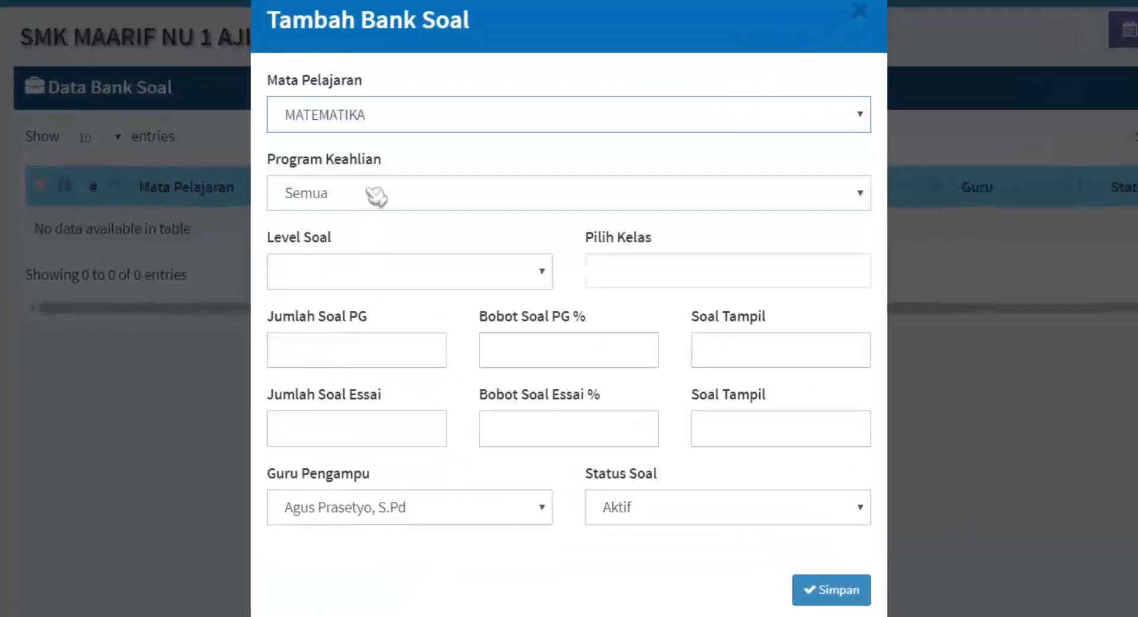
left_click(414, 194)
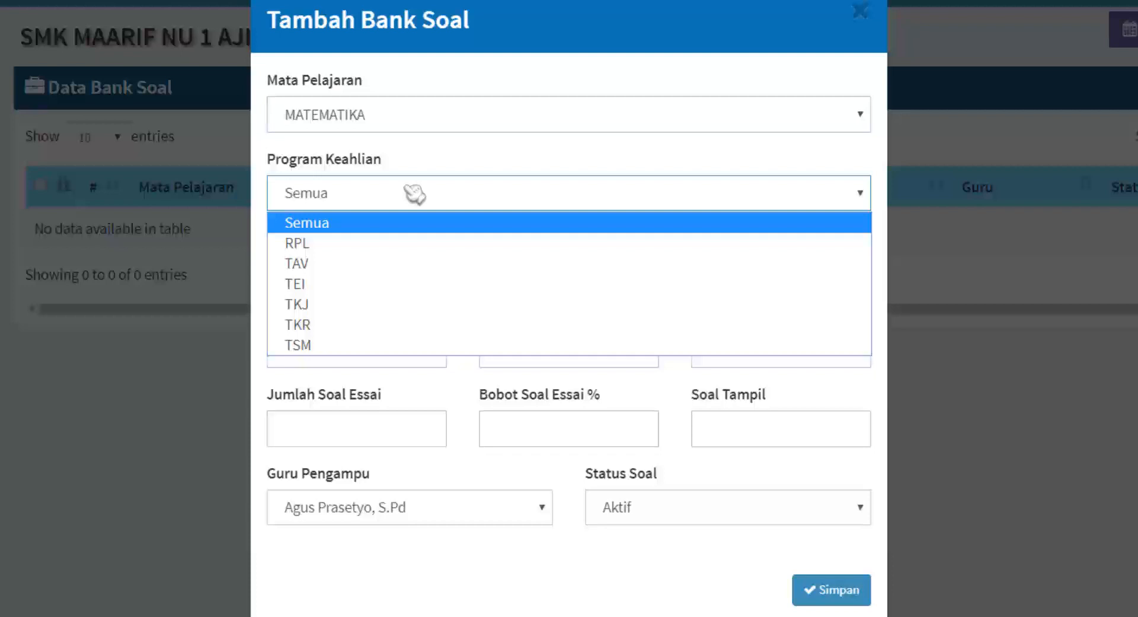
left_click(403, 120)
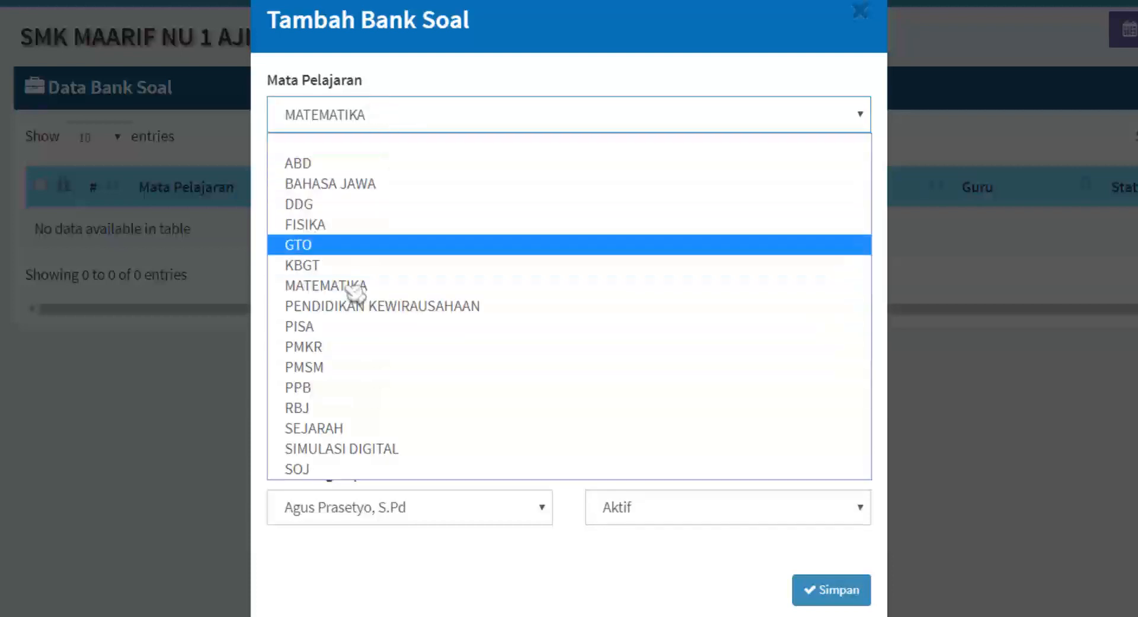
left_click(337, 369)
left_click(356, 193)
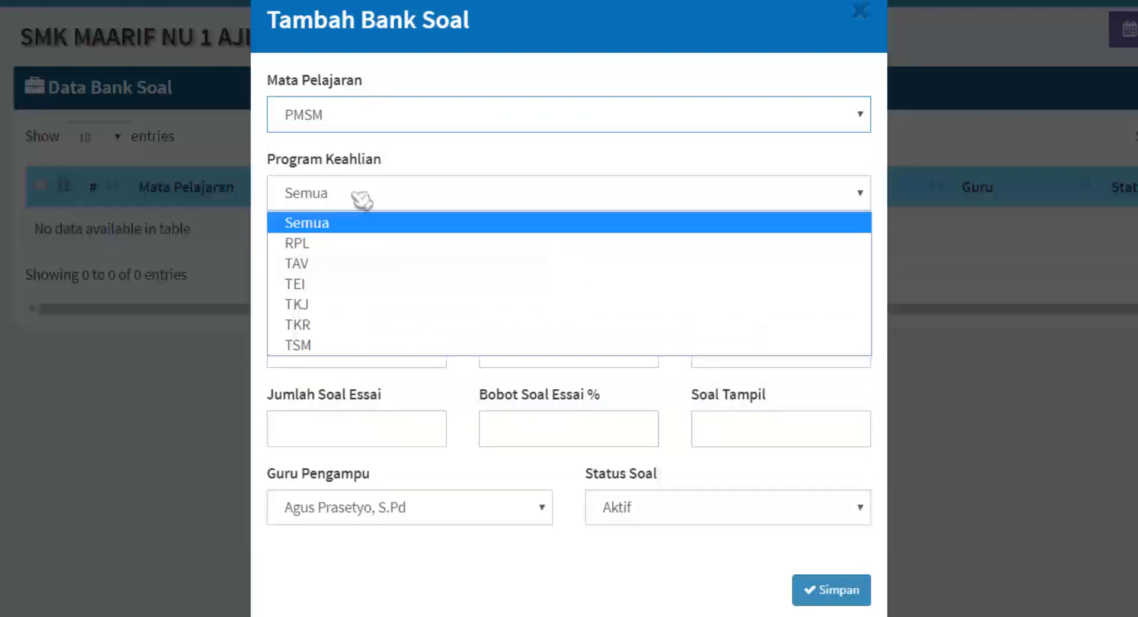
left_click(333, 350)
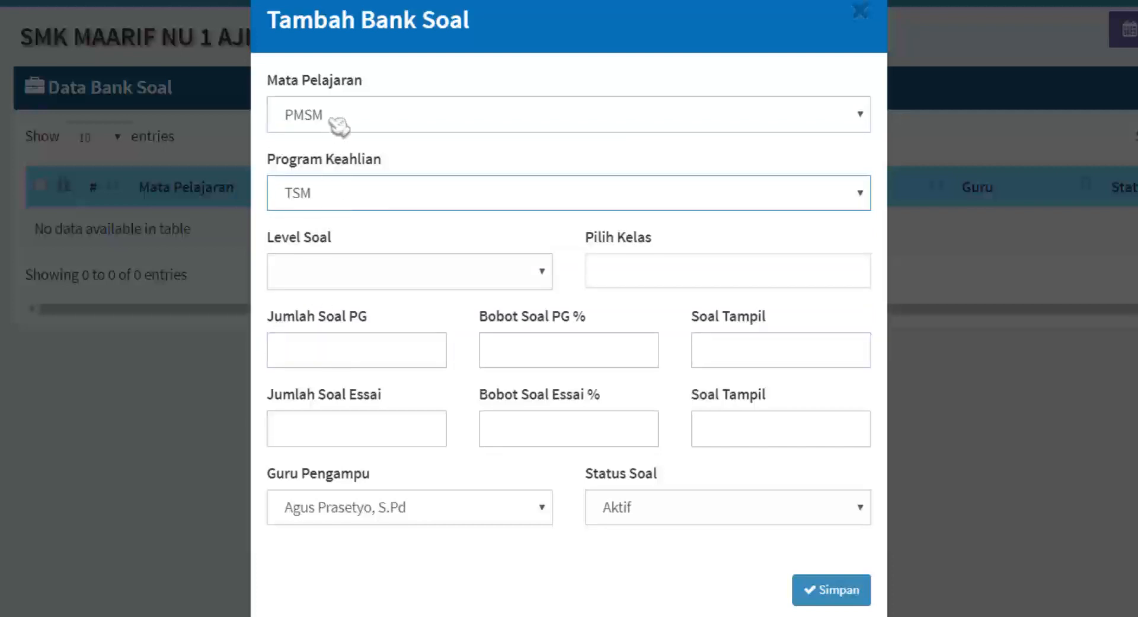
left_click(353, 112)
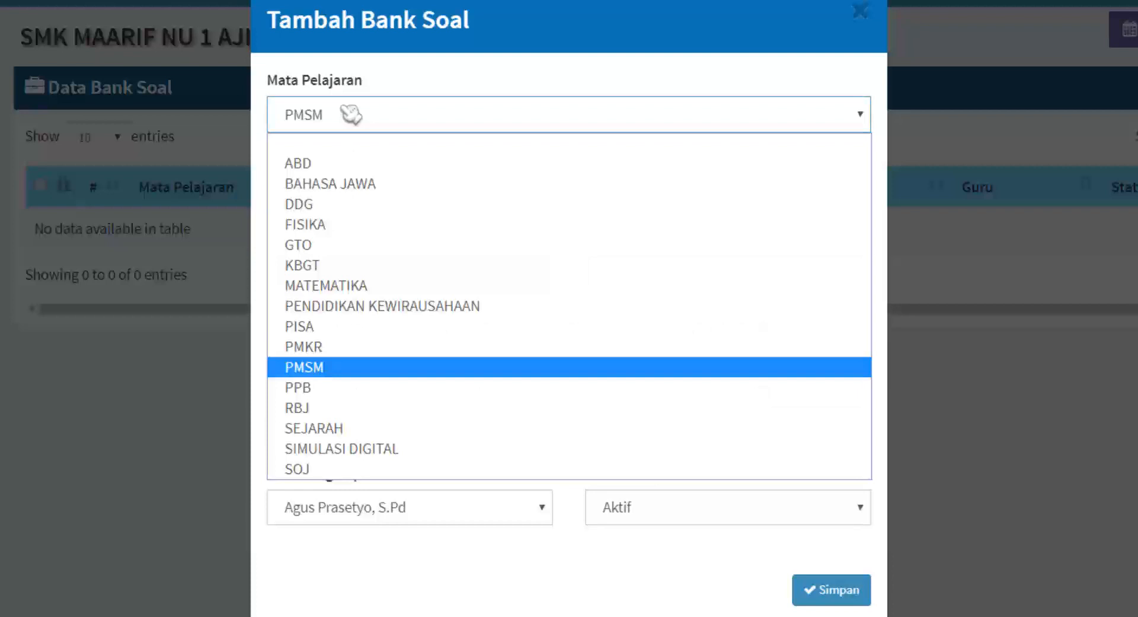
left_click(355, 286)
left_click(355, 201)
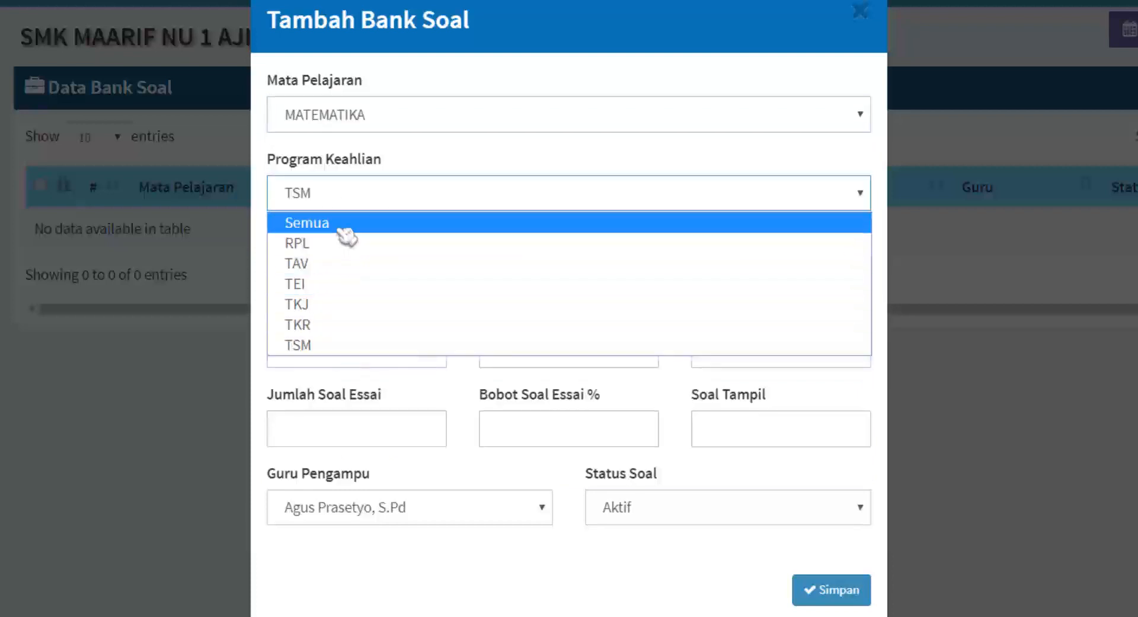
left_click(344, 224)
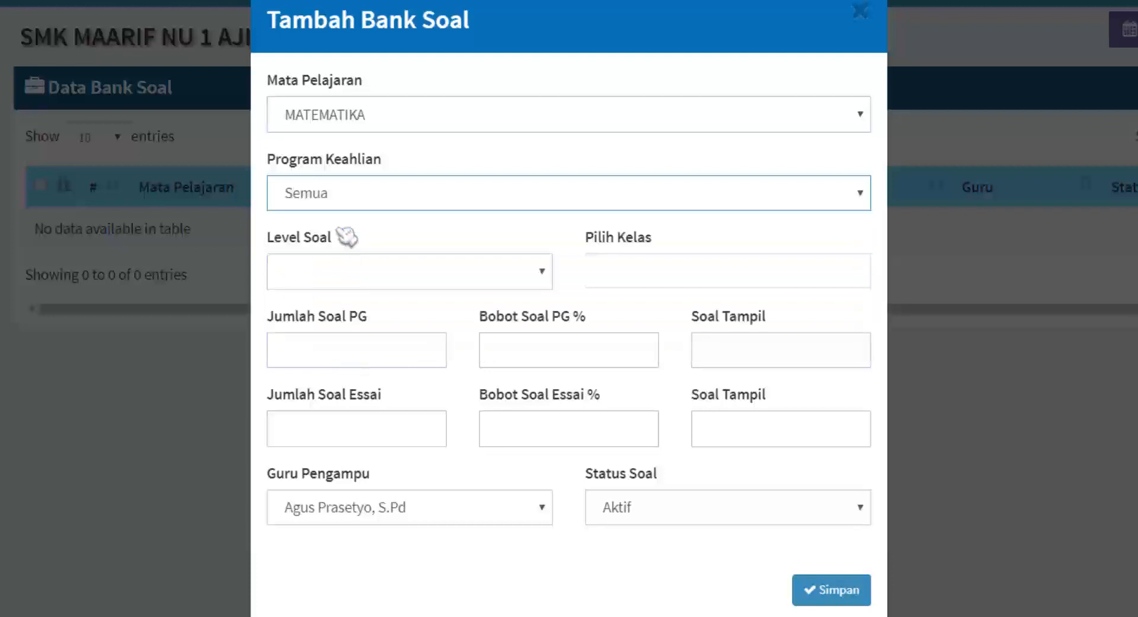
left_click(358, 270)
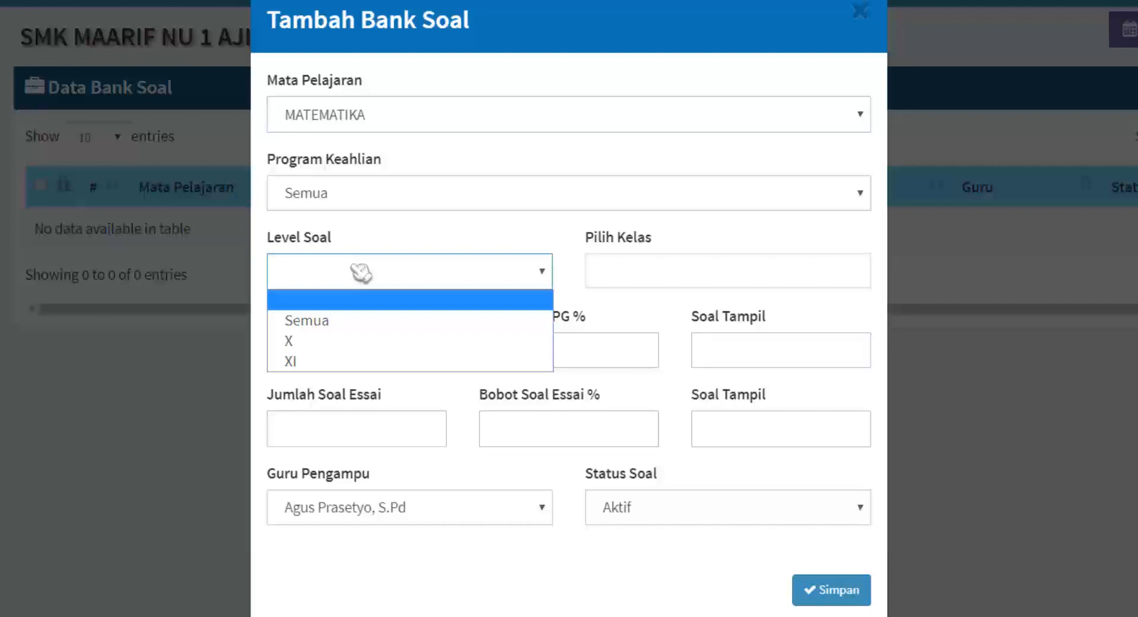
Set Level Soal to X and choose Semua Kelas as the class.
left_click(321, 347)
left_click(311, 273)
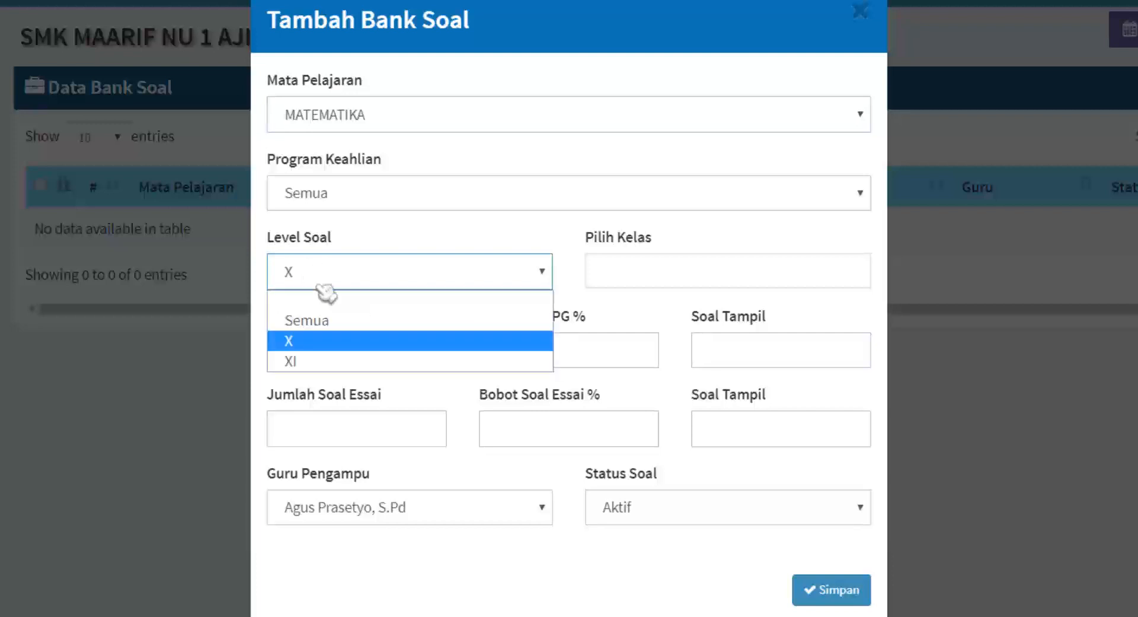
left_click(333, 347)
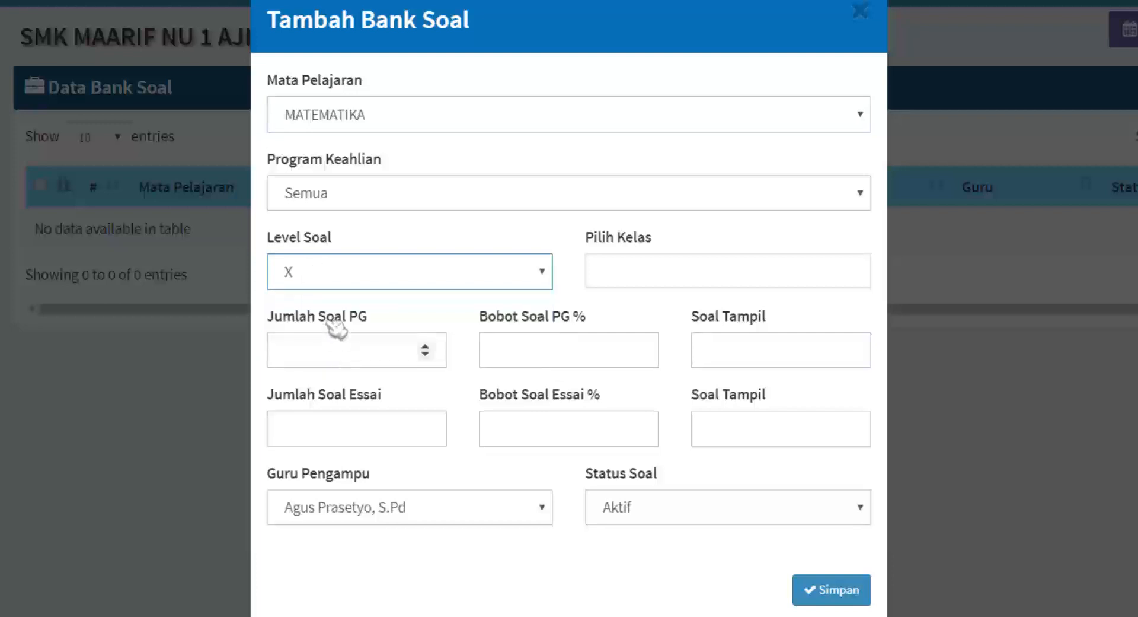
left_click(344, 273)
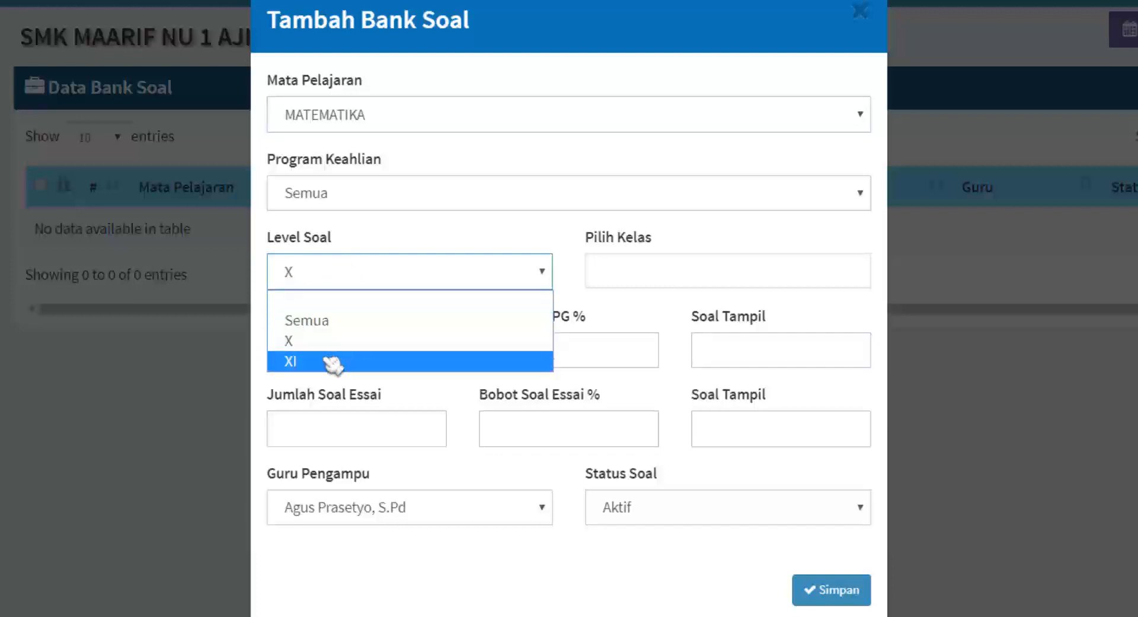
left_click(362, 271)
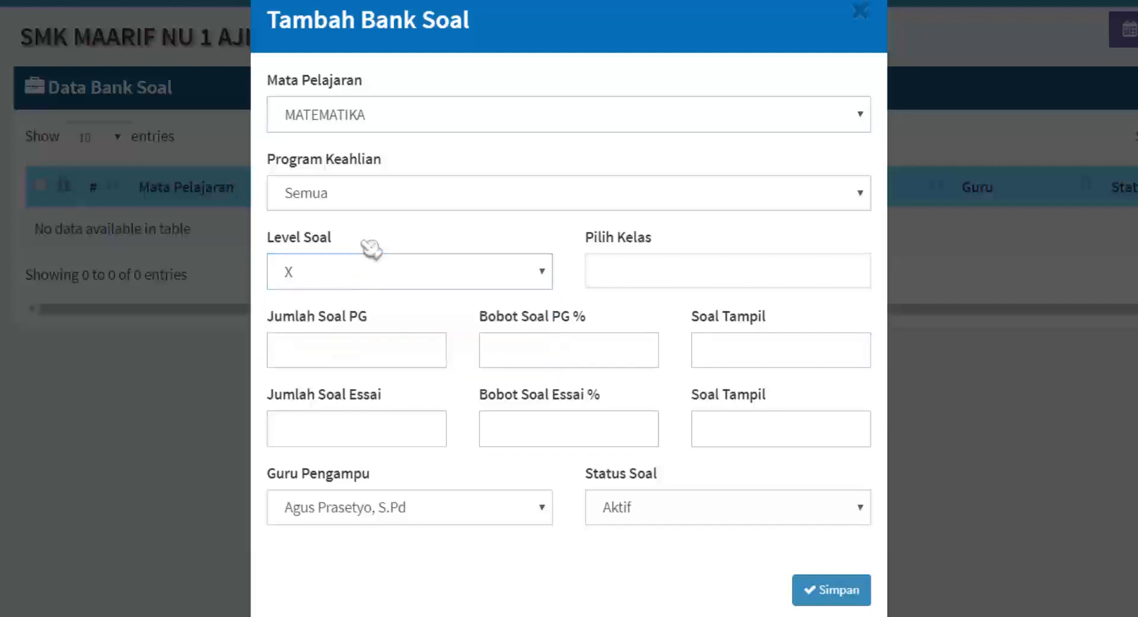
left_click(647, 273)
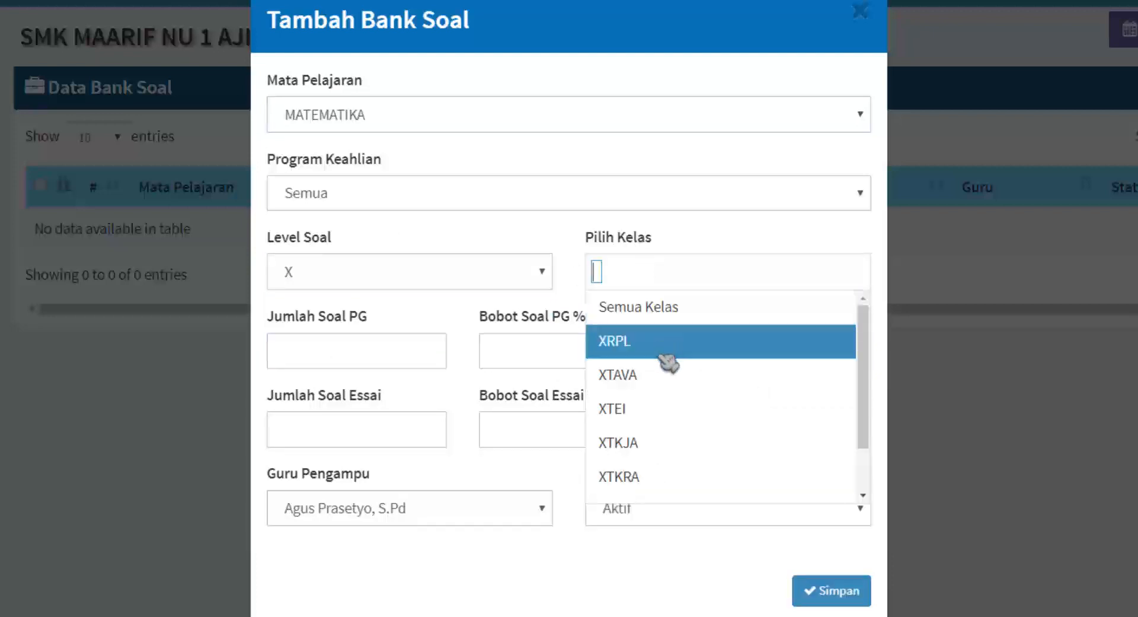
scroll(668, 403, "down", 1)
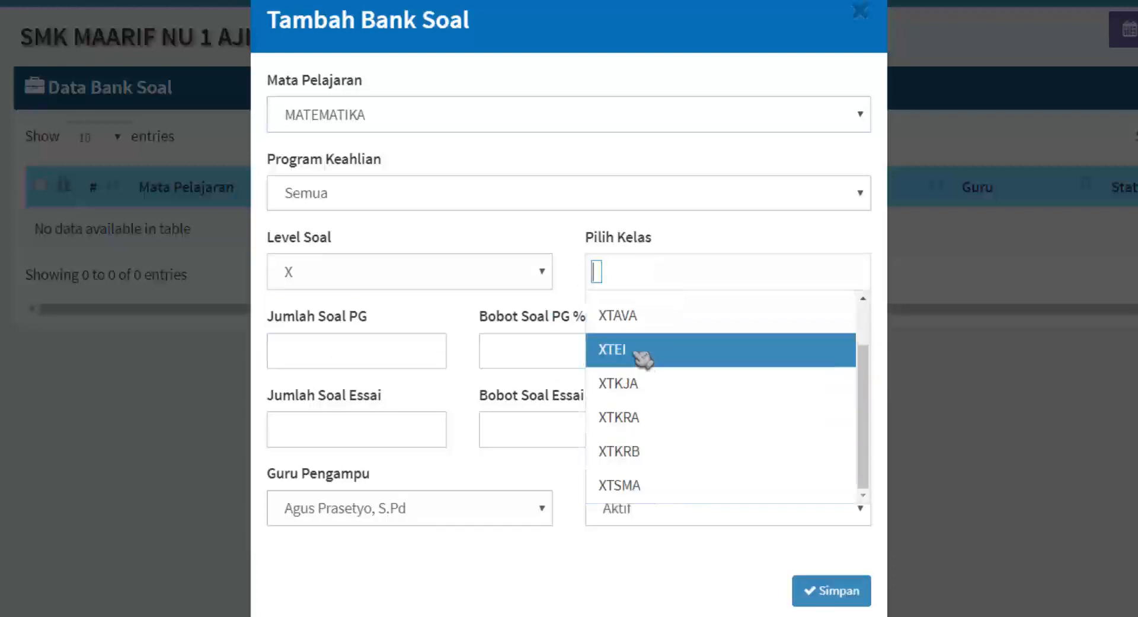
scroll(653, 410, "up", 2)
left_click(659, 314)
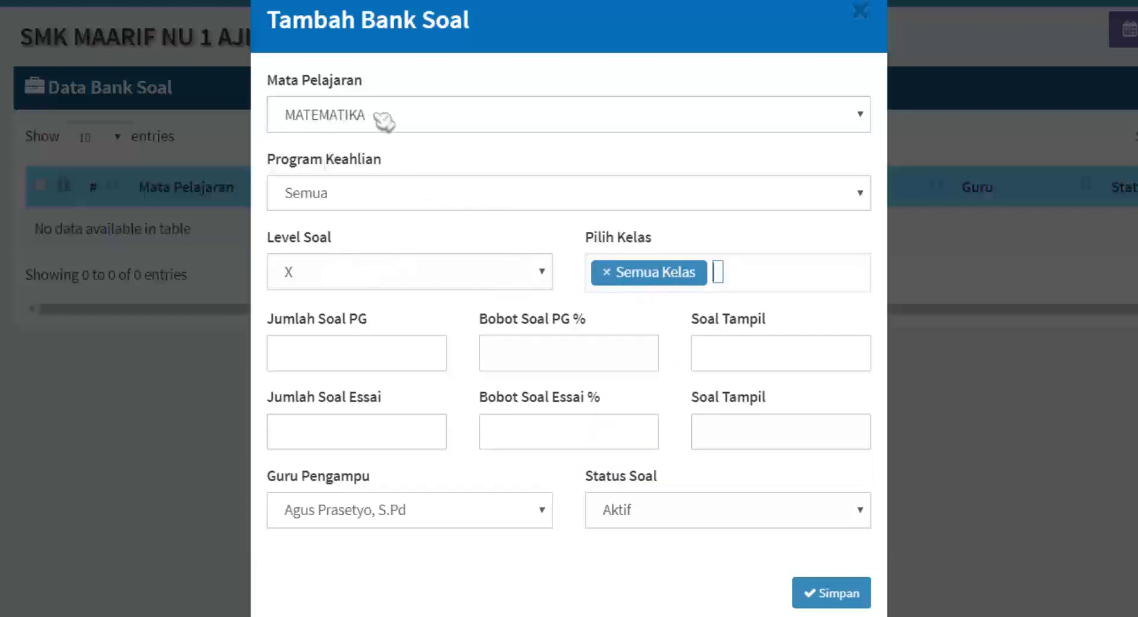
left_click(331, 356)
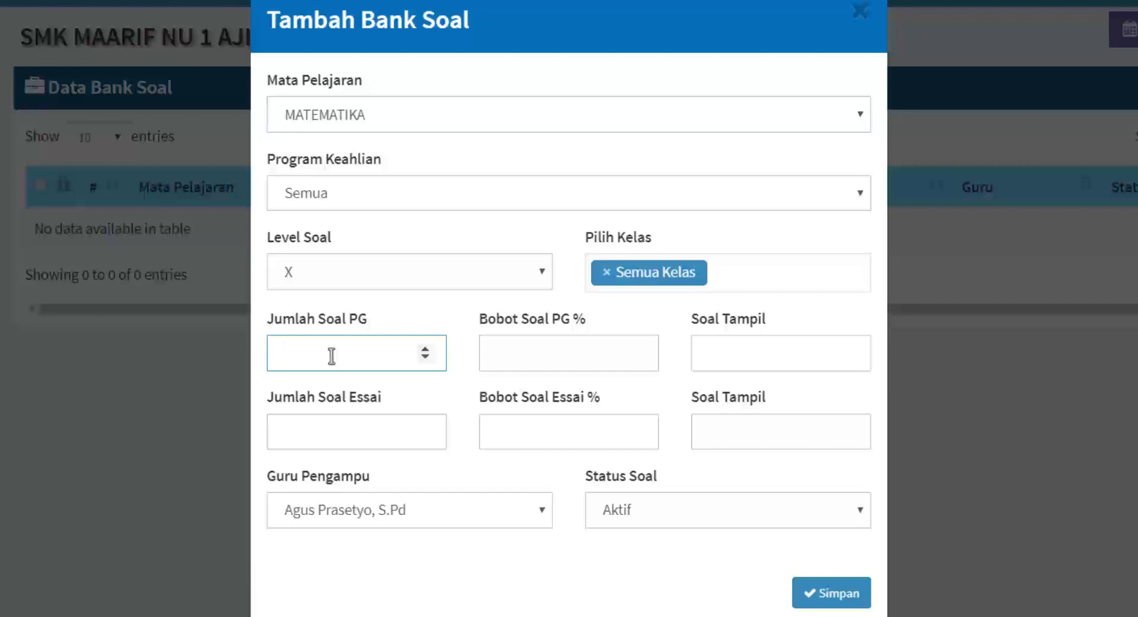
Enter 5 as the multiple-choice question count and check the displayed count and weight fields.
left_click(733, 348)
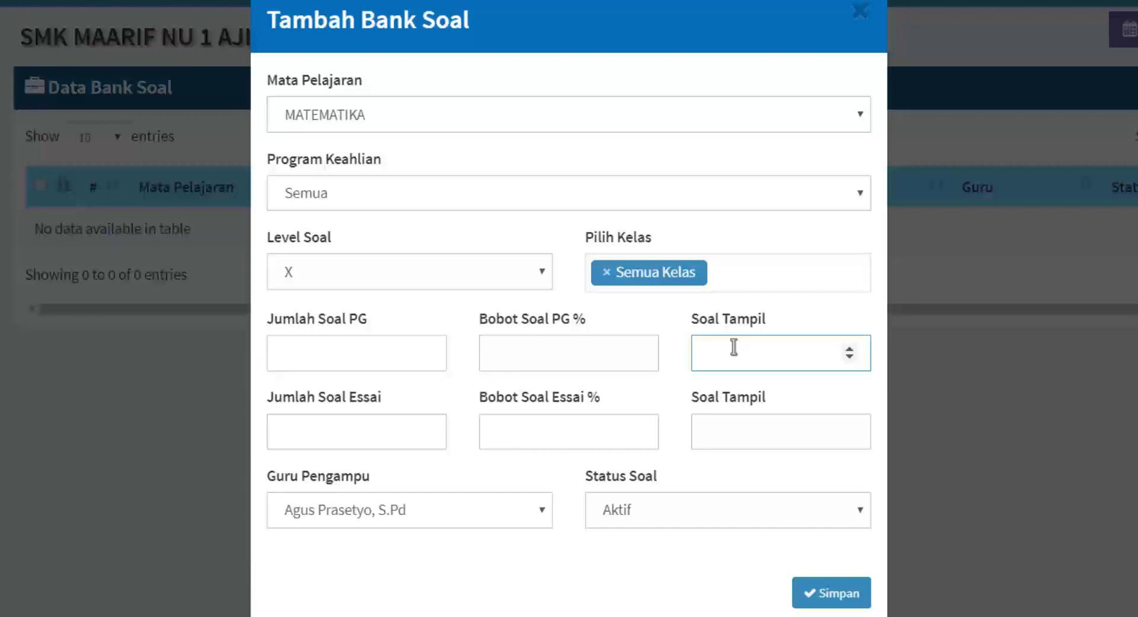
left_click(345, 345)
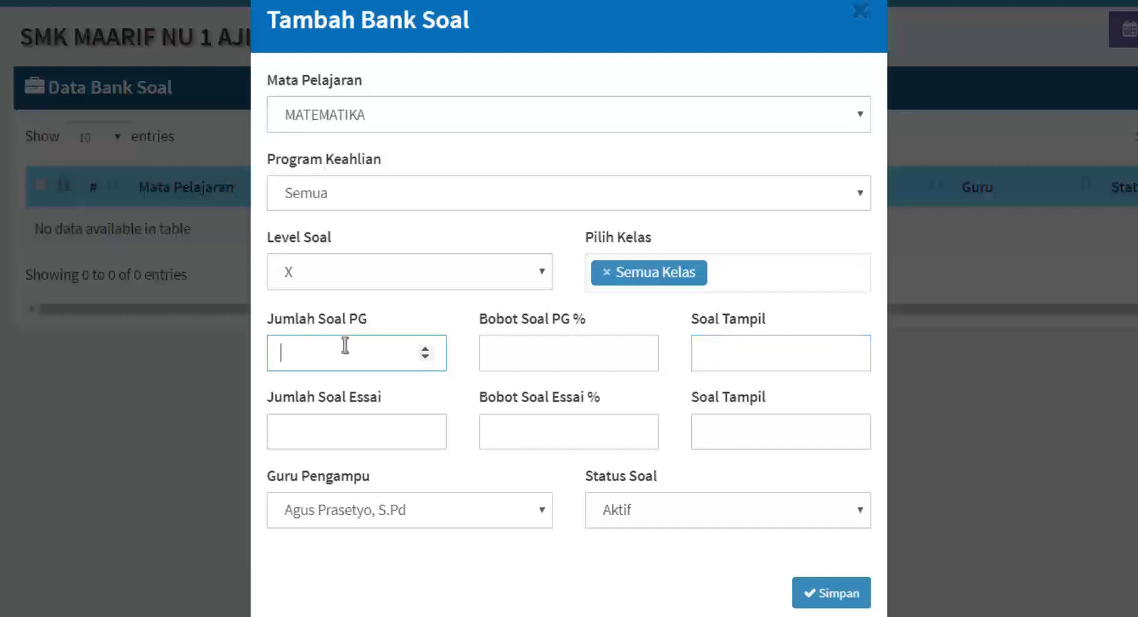
left_click(715, 361)
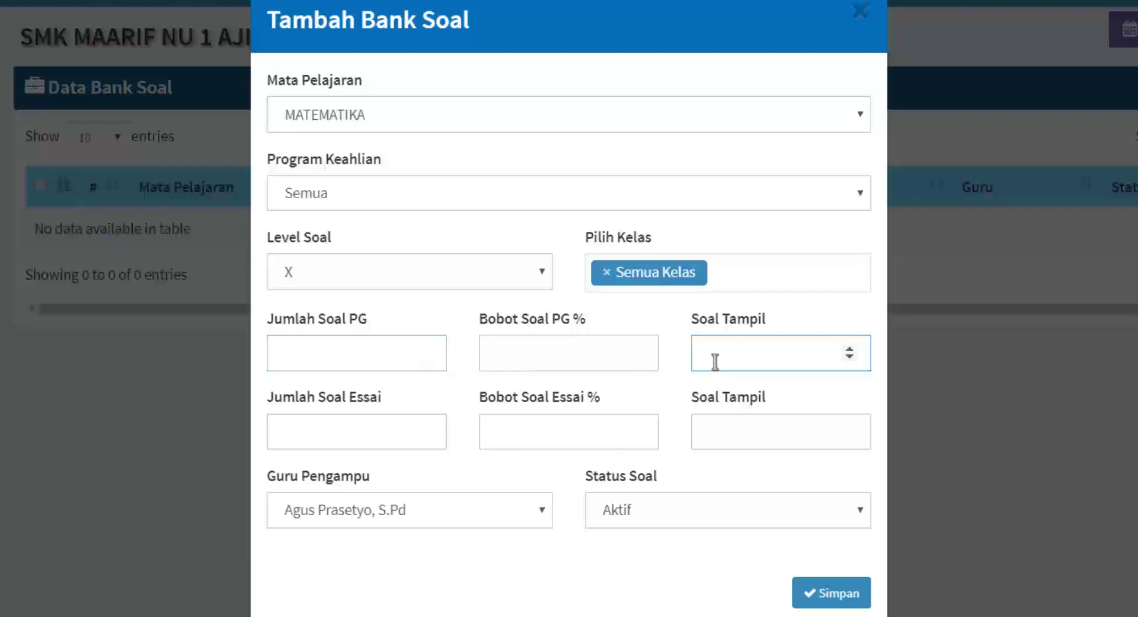
left_click(321, 355)
left_click(736, 347)
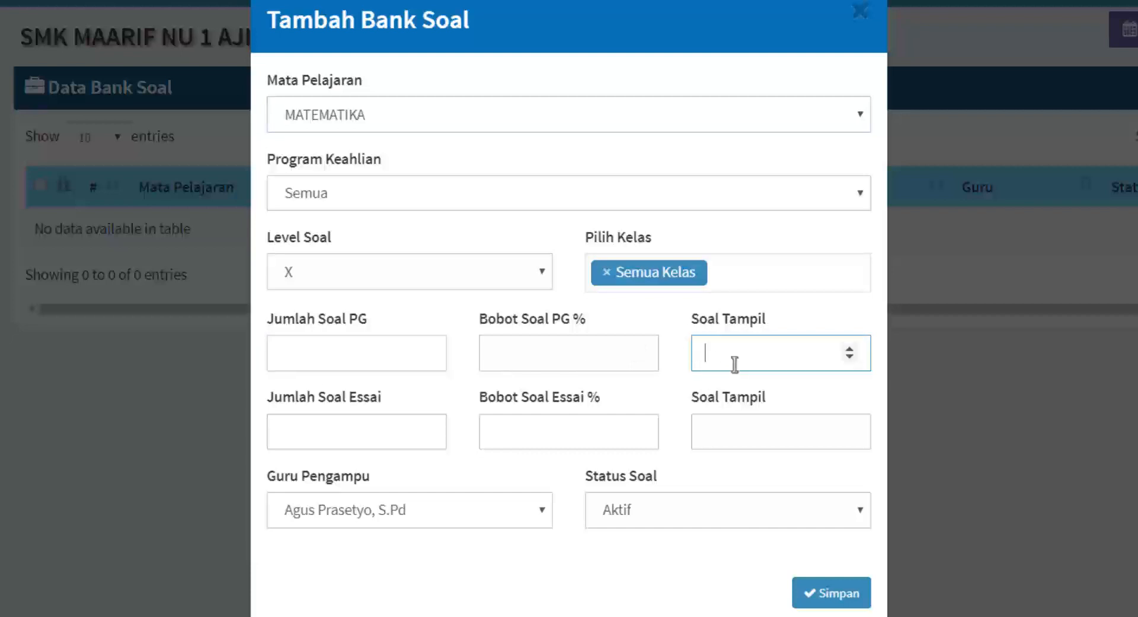
left_click(386, 350)
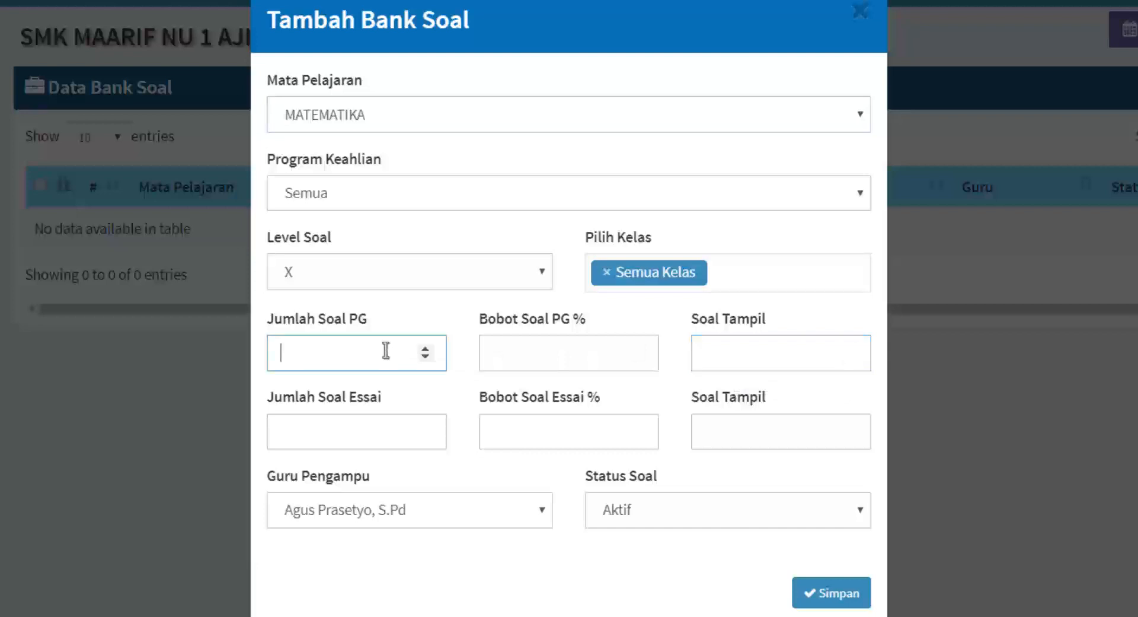
type("5")
left_click(533, 360)
left_click(752, 357)
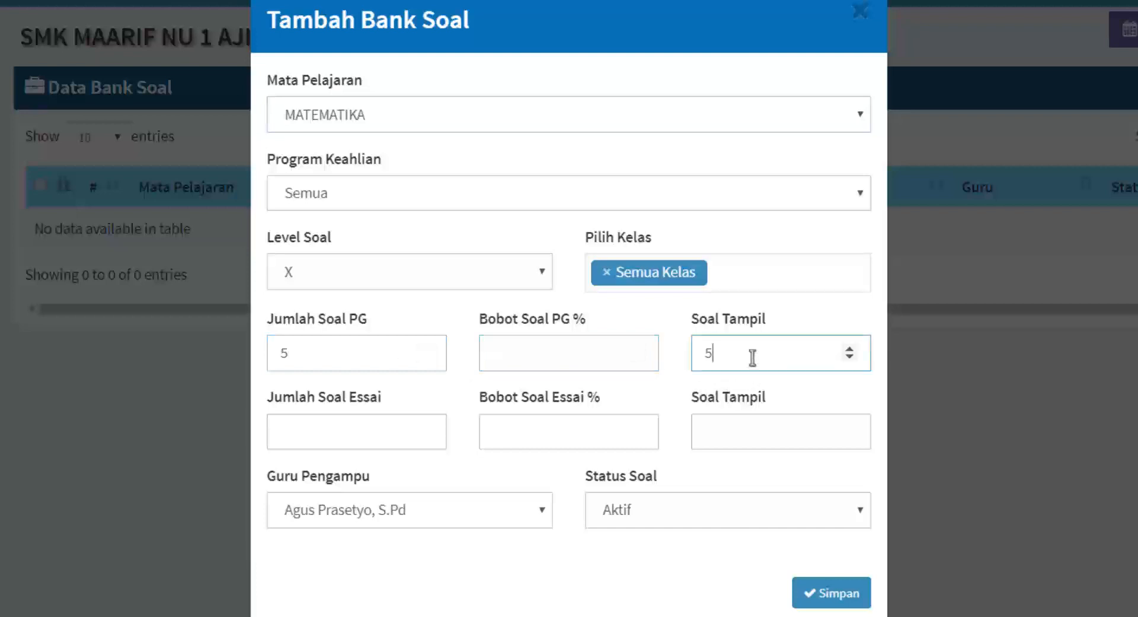
left_click(576, 361)
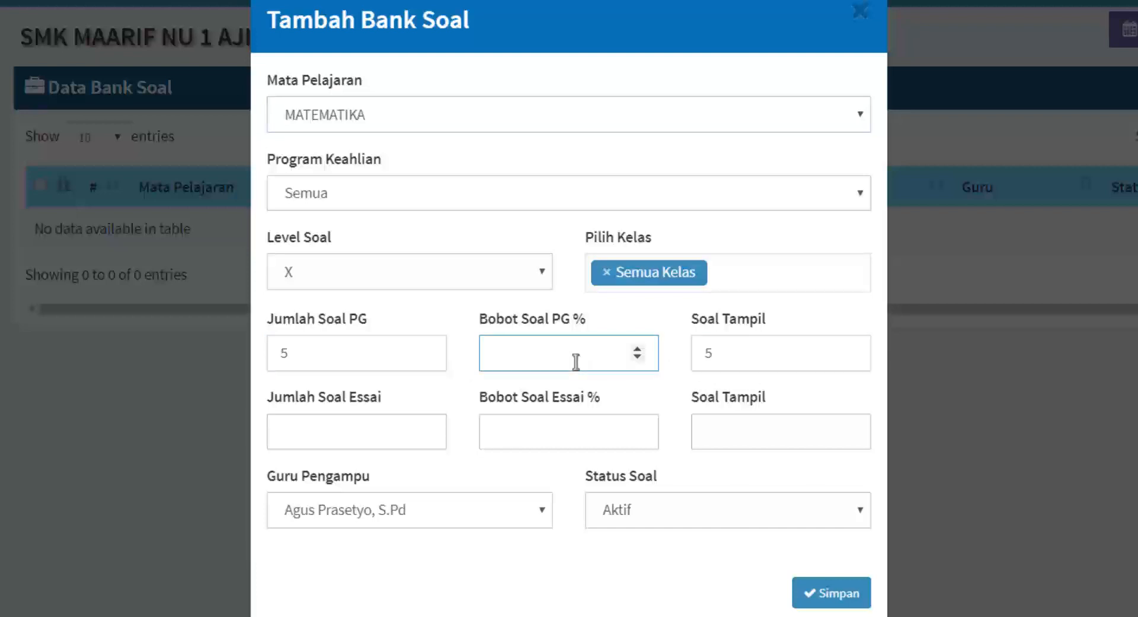
left_click(532, 428)
left_click(524, 358)
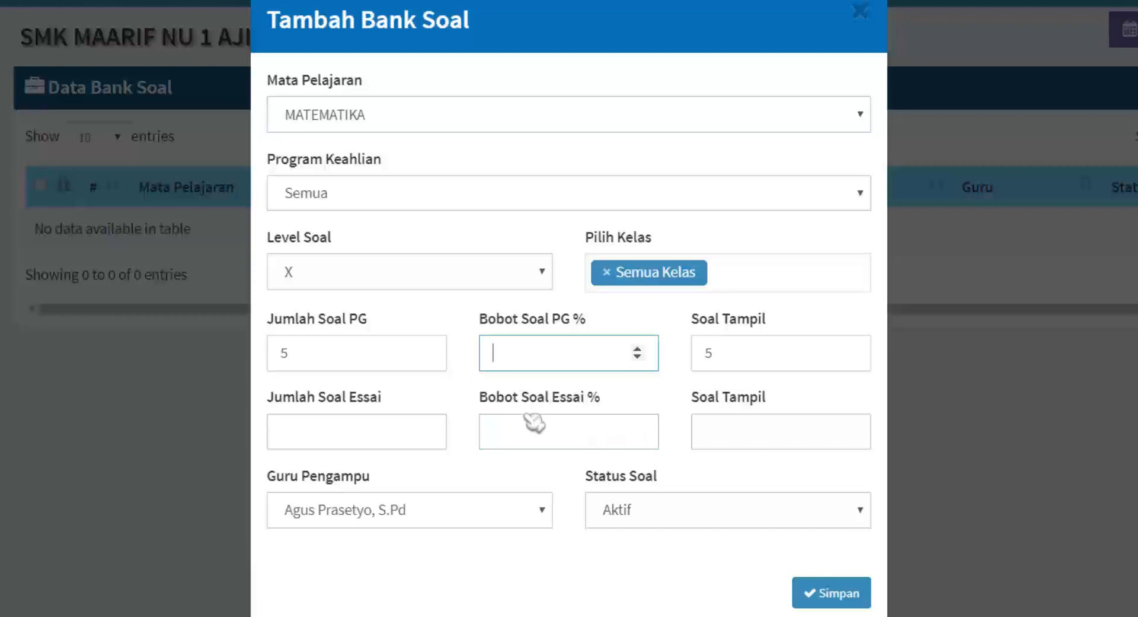
left_click(522, 423)
left_click(514, 356)
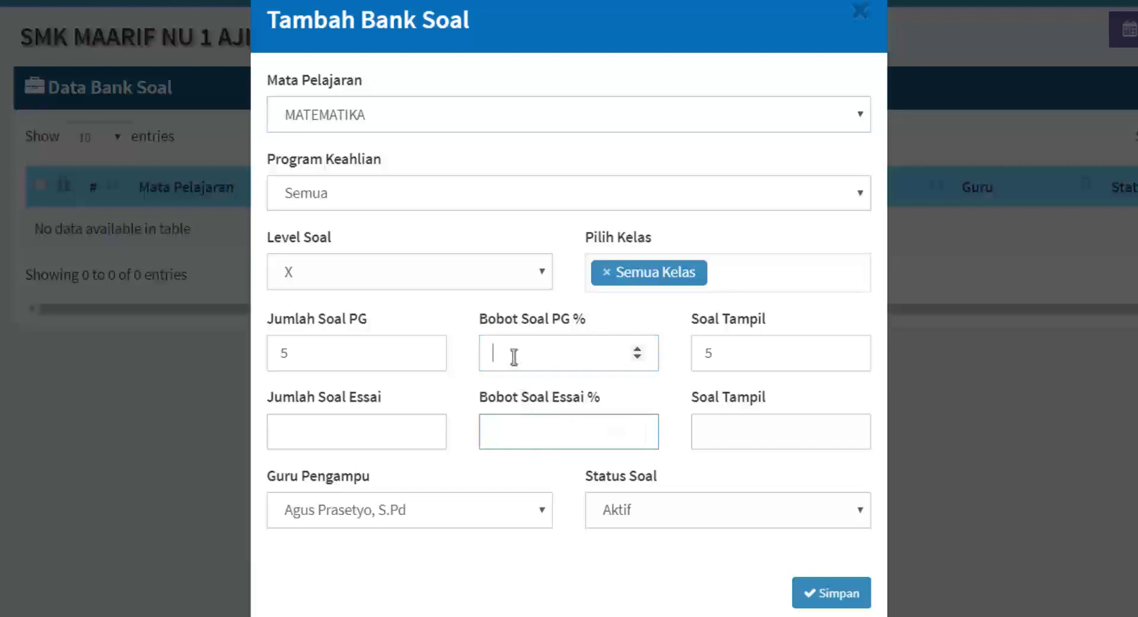
left_click(510, 418)
left_click(509, 359)
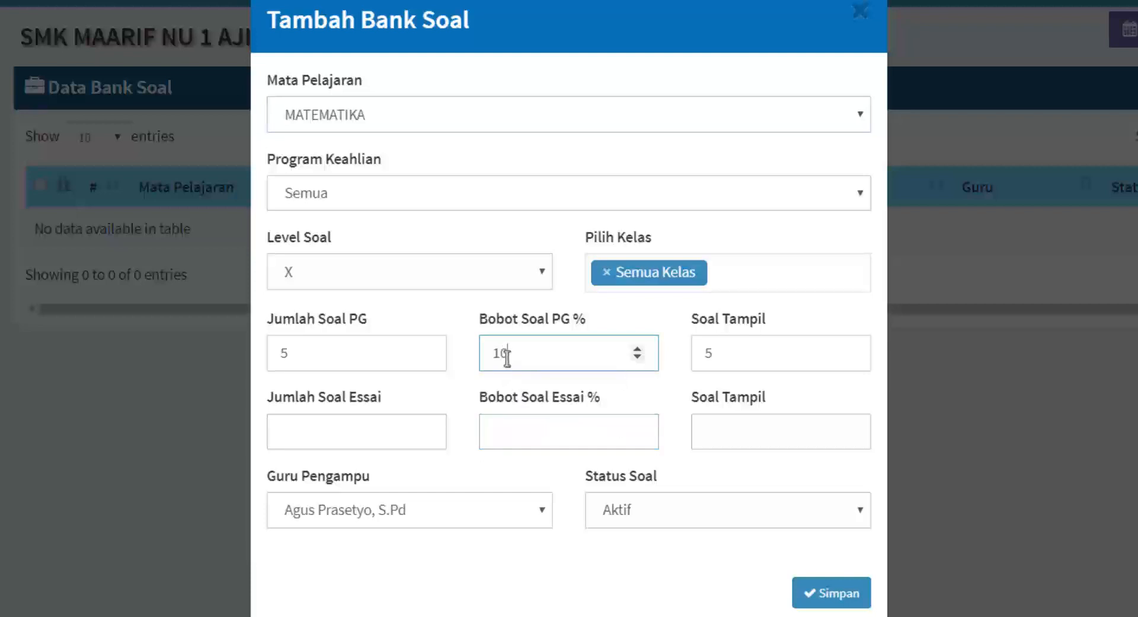
Set essay count and weight to 0, keep the teacher and Aktif status, and save.
left_click(371, 435)
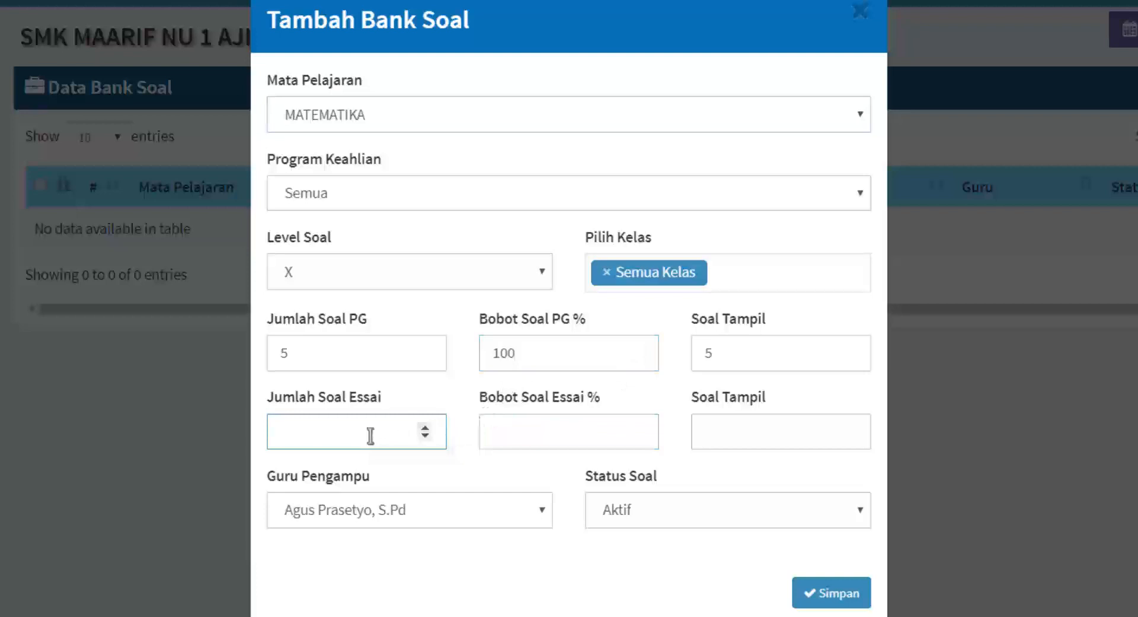
type("0")
left_click(538, 429)
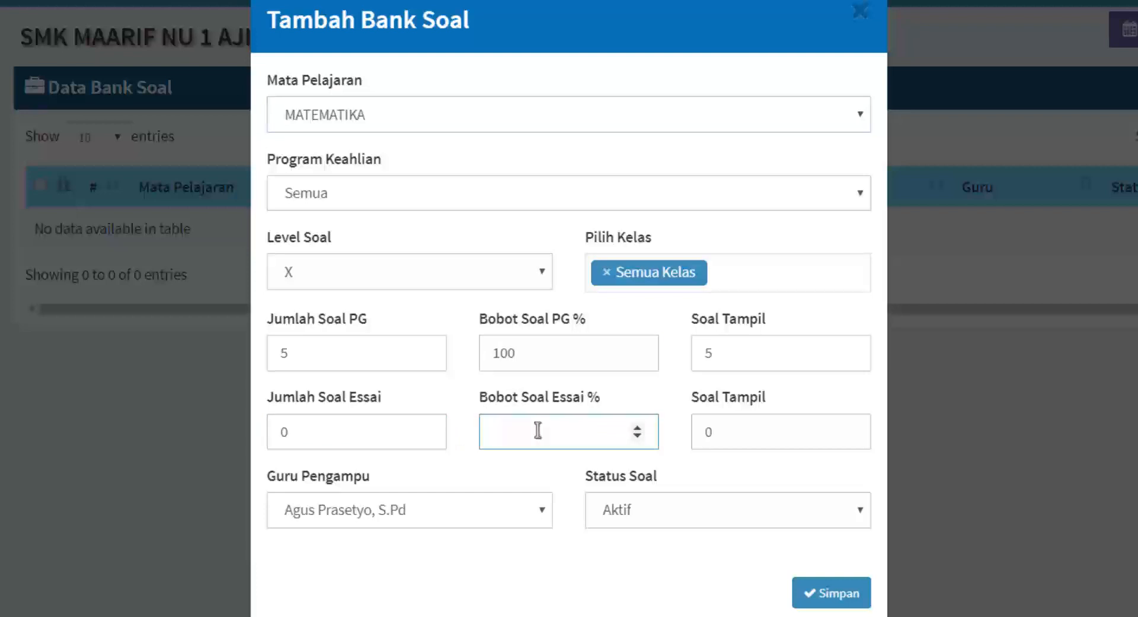
type("0")
left_click(441, 515)
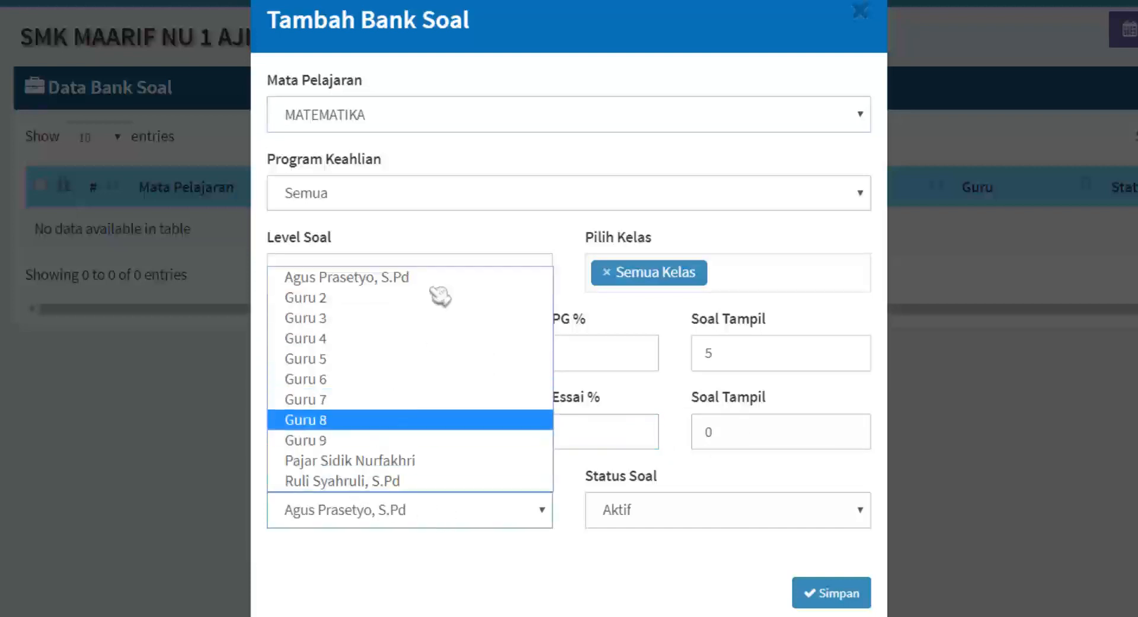
left_click(380, 277)
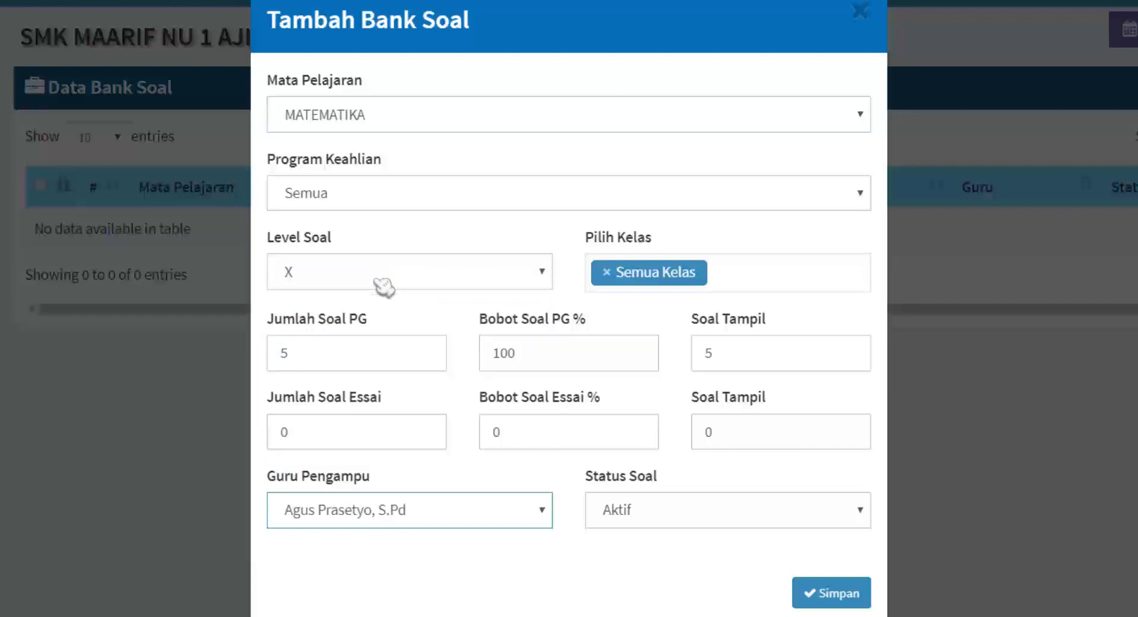
left_click(677, 522)
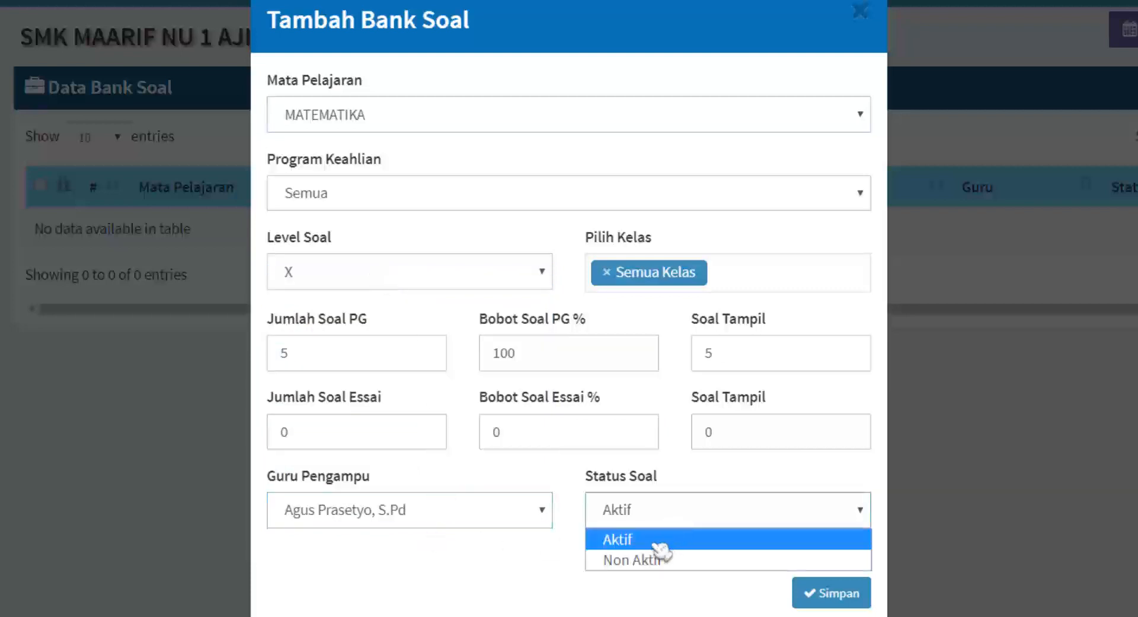
left_click(657, 539)
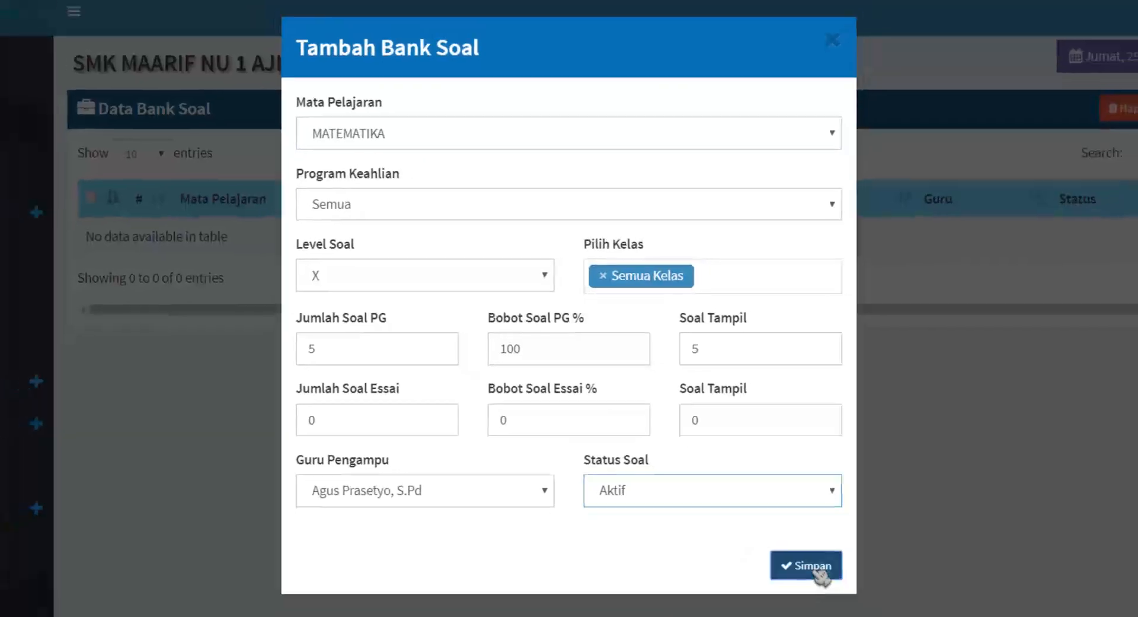
left_click(830, 593)
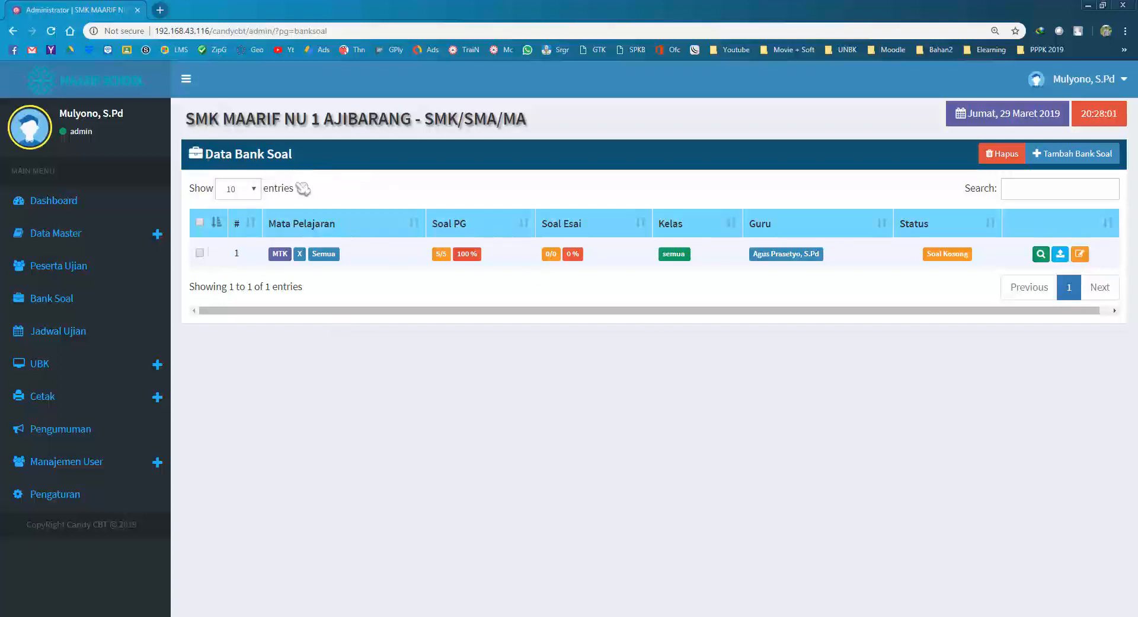
Start a new bank with MATEMATIKA, Semua program, level XI and Semua Kelas.
left_click(1067, 158)
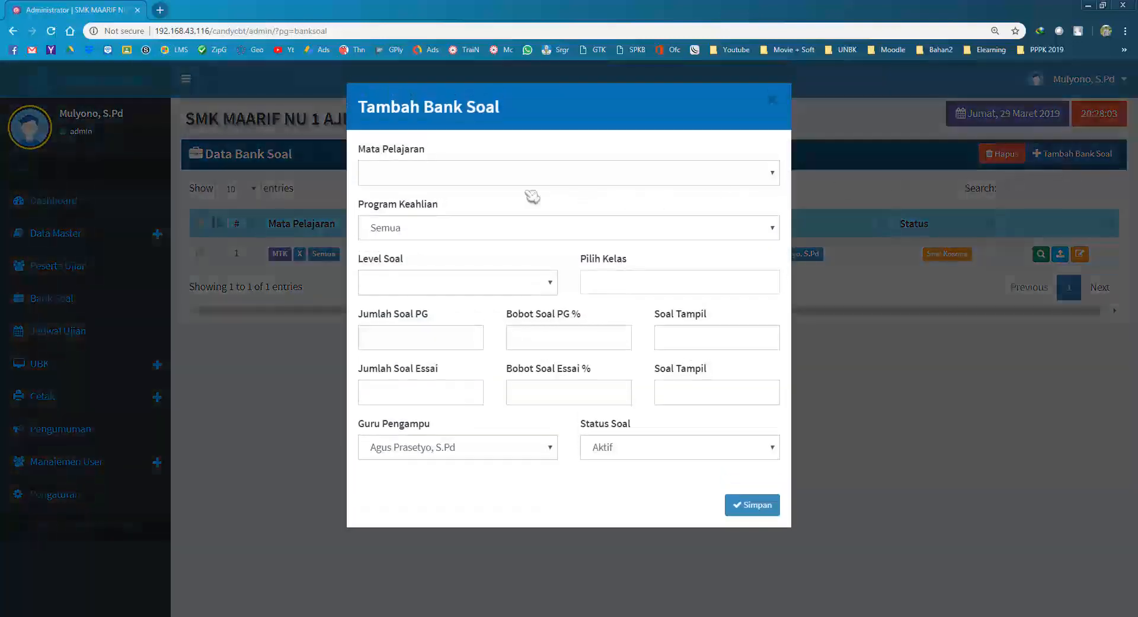
left_click(478, 179)
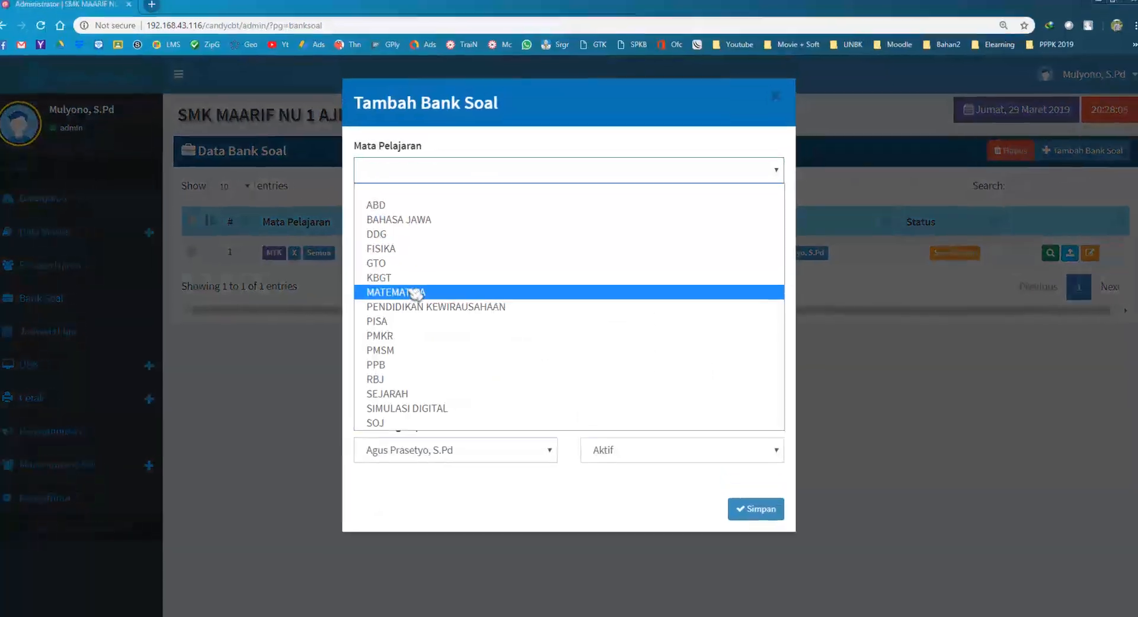
left_click(415, 291)
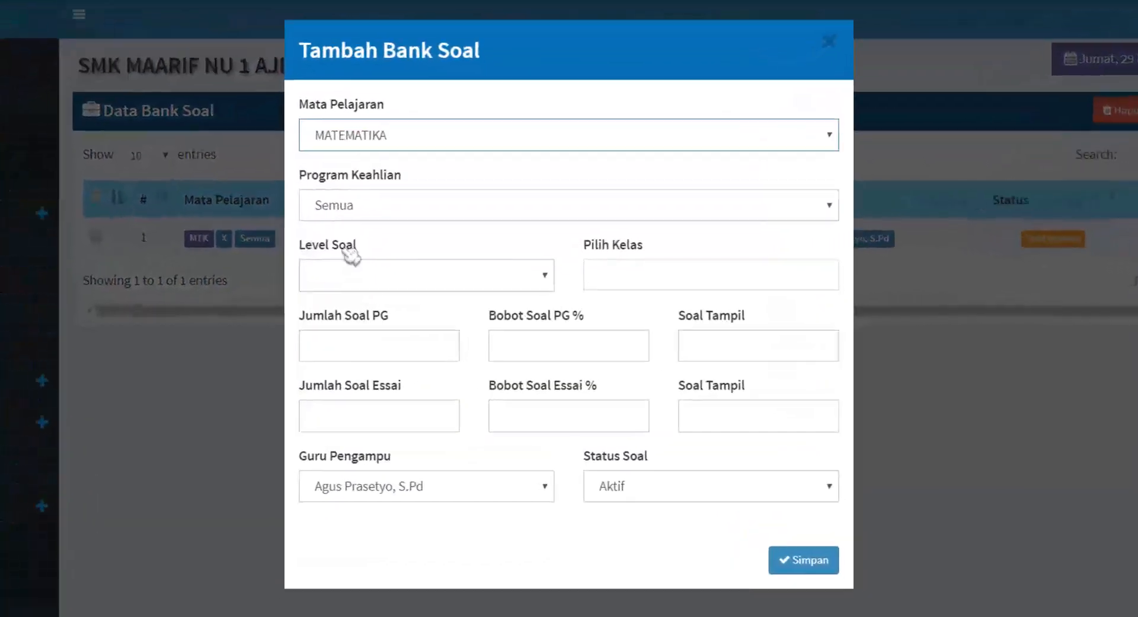
left_click(396, 226)
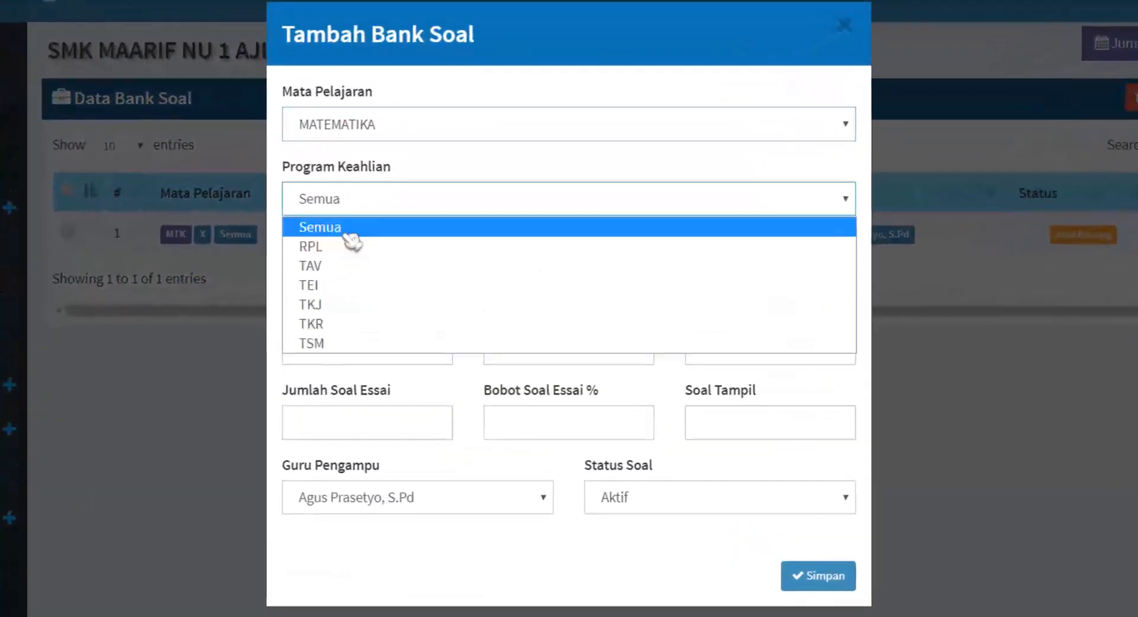
left_click(350, 231)
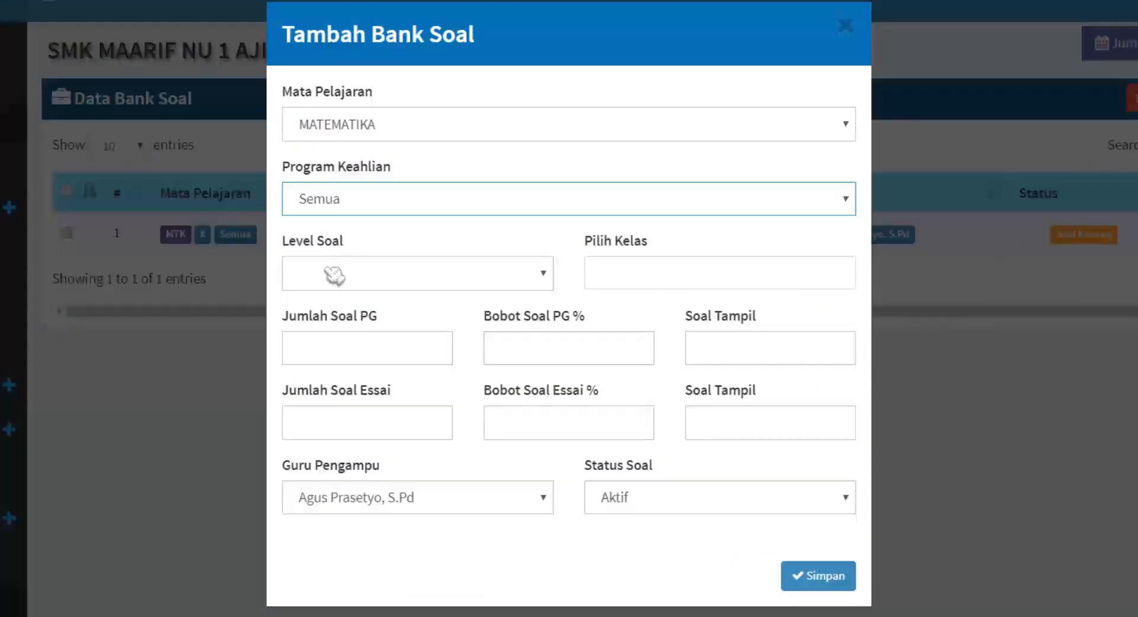
left_click(331, 272)
left_click(330, 358)
left_click(639, 284)
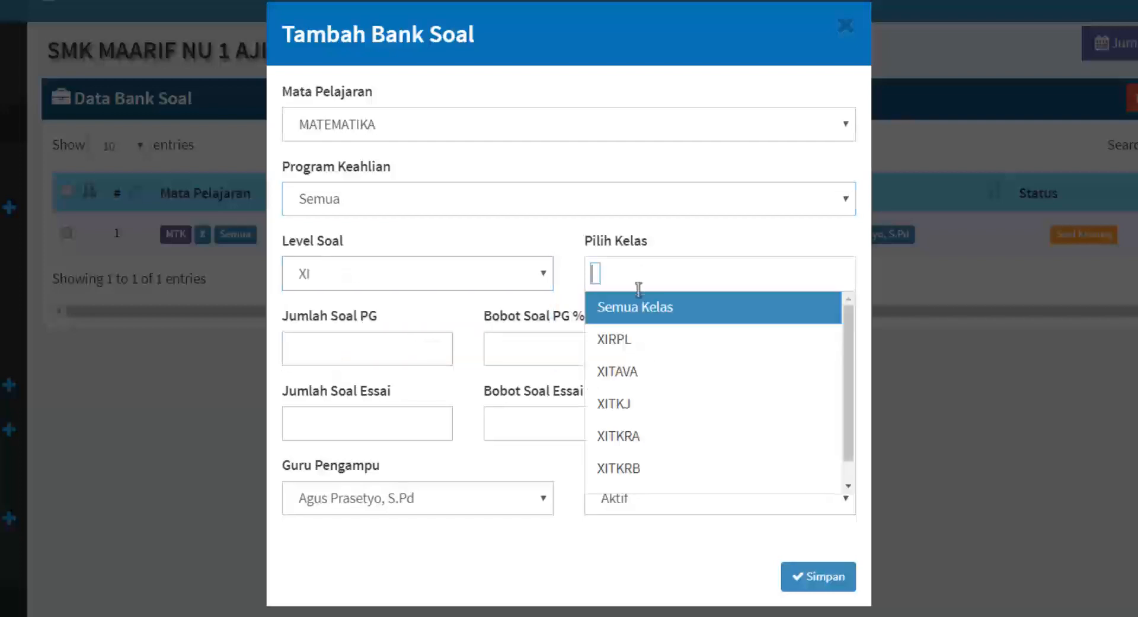
left_click(647, 309)
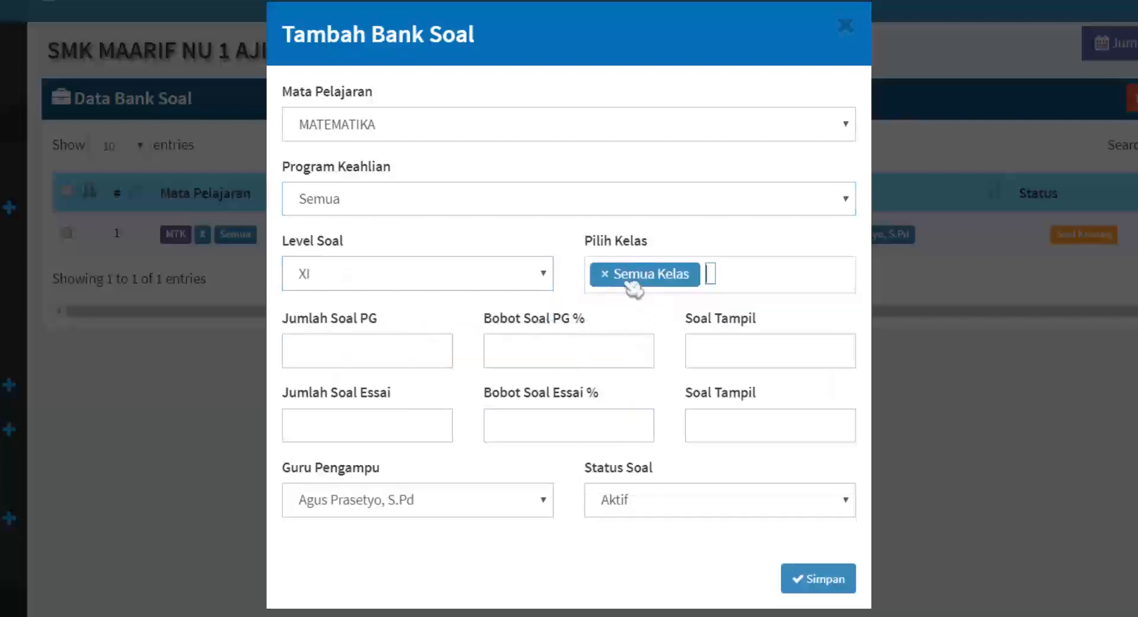
Enter 5 multiple-choice questions at 100%, essays 0/0, assign another teacher, and save.
left_click(375, 350)
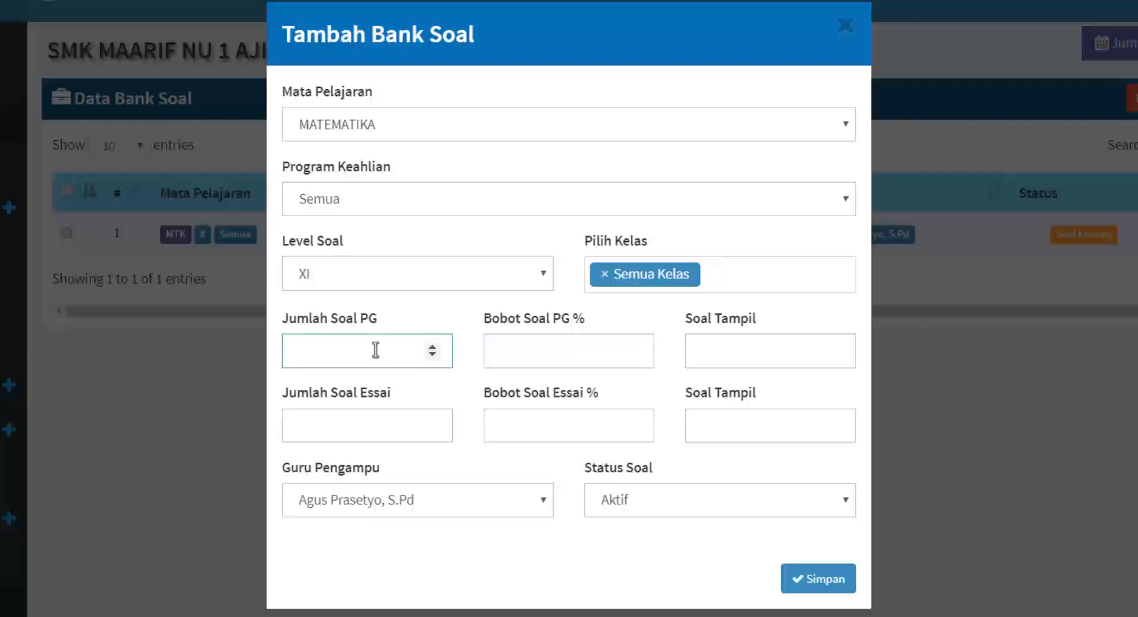
type("5")
left_click(492, 355)
type("0")
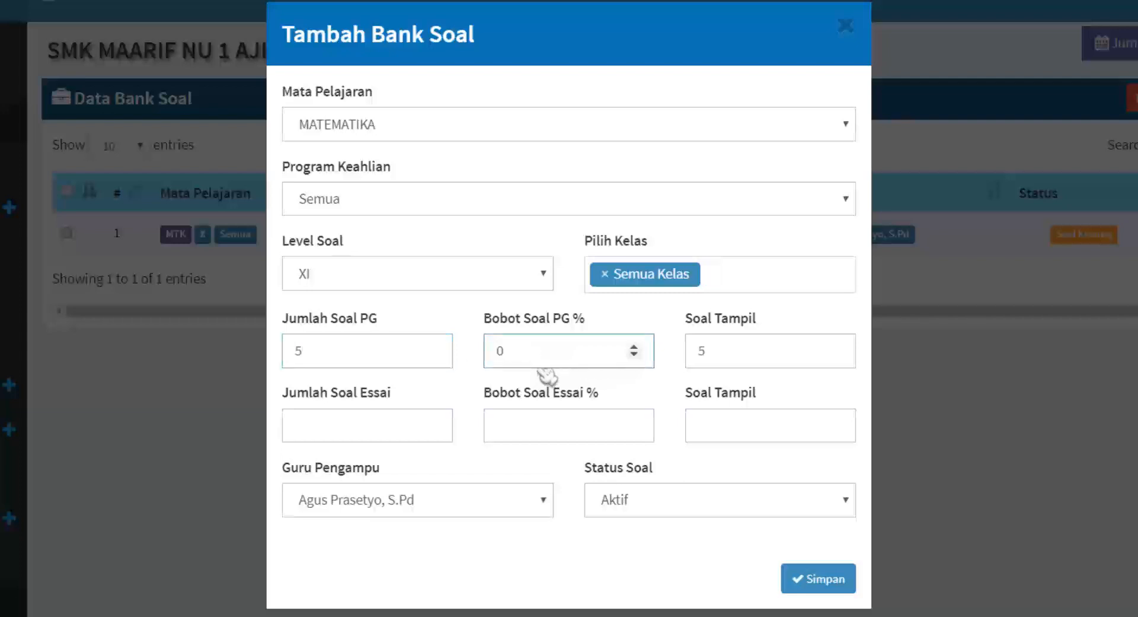
type("00")
left_click(363, 432)
type("0")
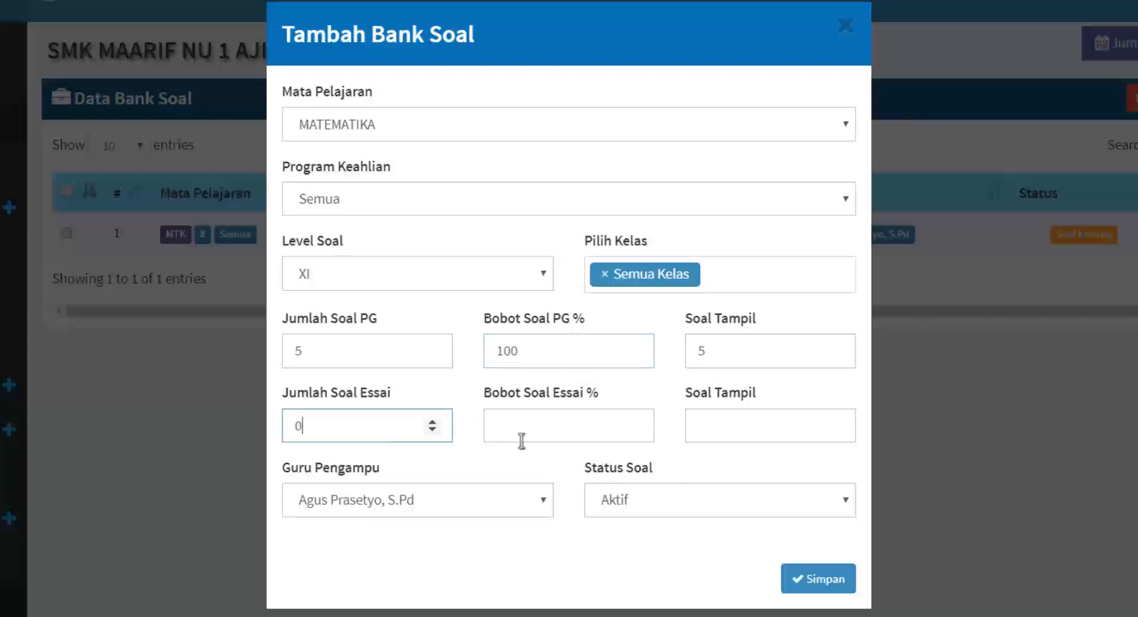
left_click(554, 431)
type("0")
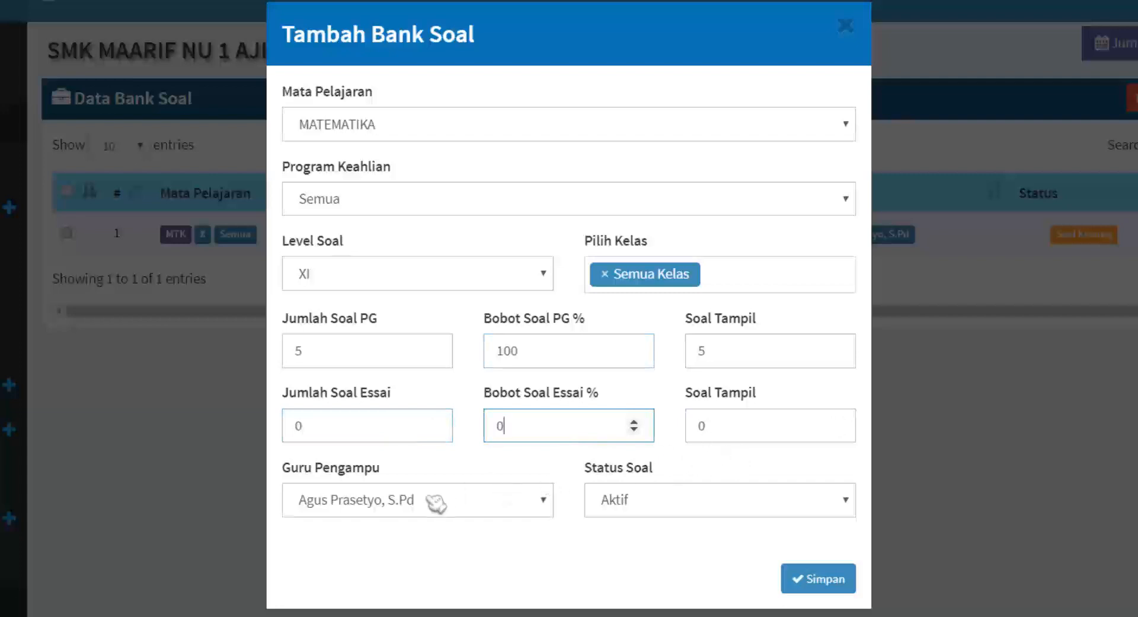
left_click(495, 510)
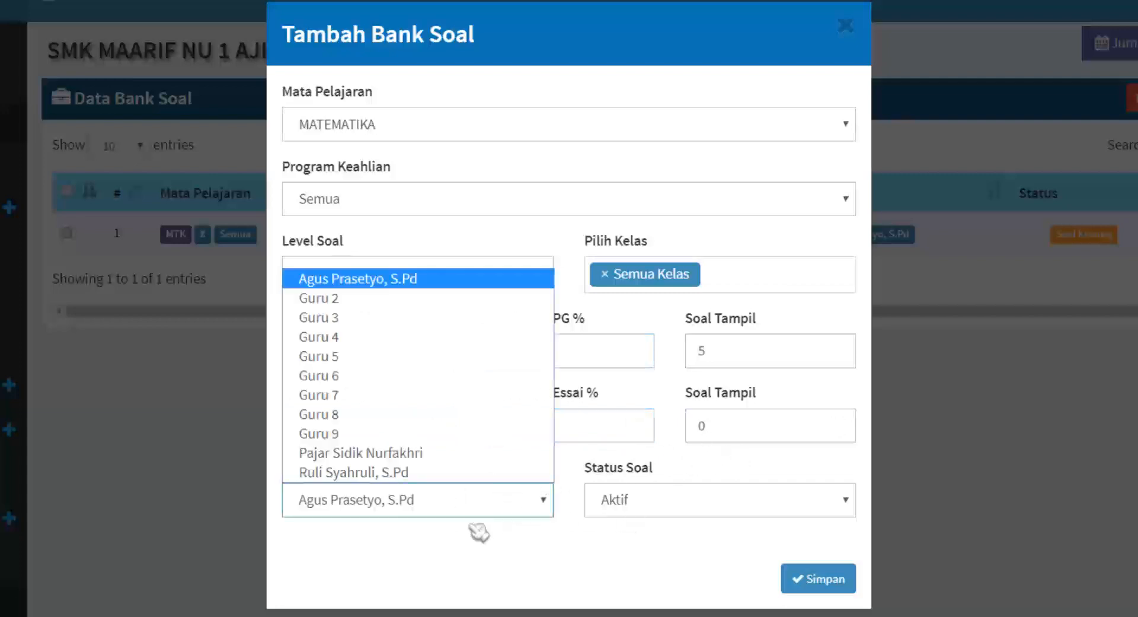
left_click(394, 454)
left_click(806, 578)
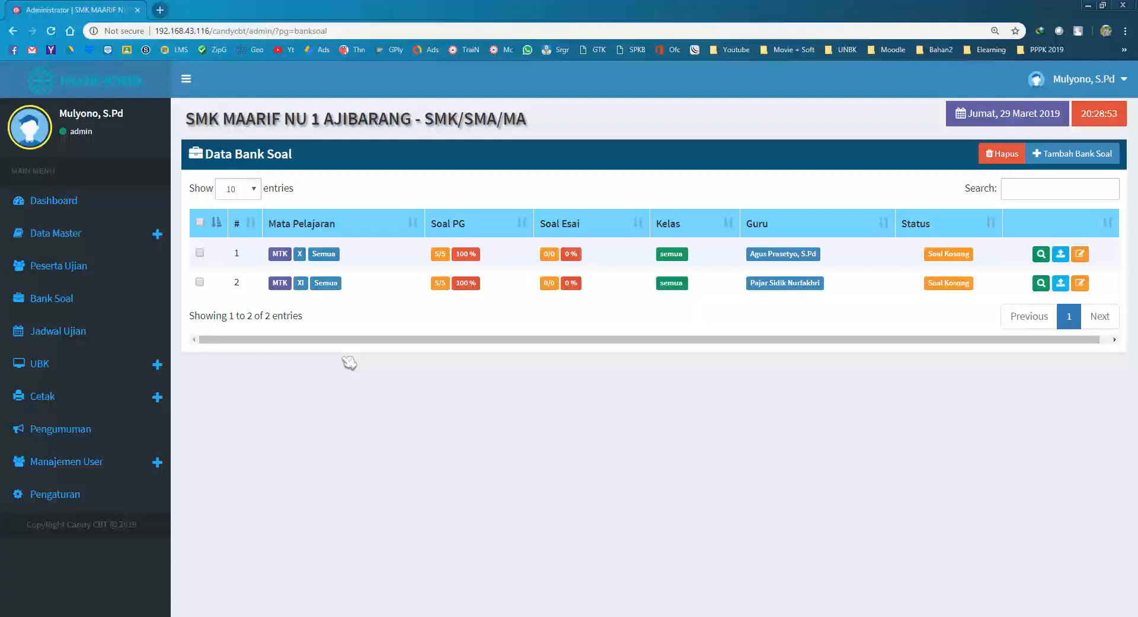
Highlight Upload Soal as the next step in the Notepad notes, then minimize Notepad and switch to the VHDCandy424 folder.
key("alt+Tab")
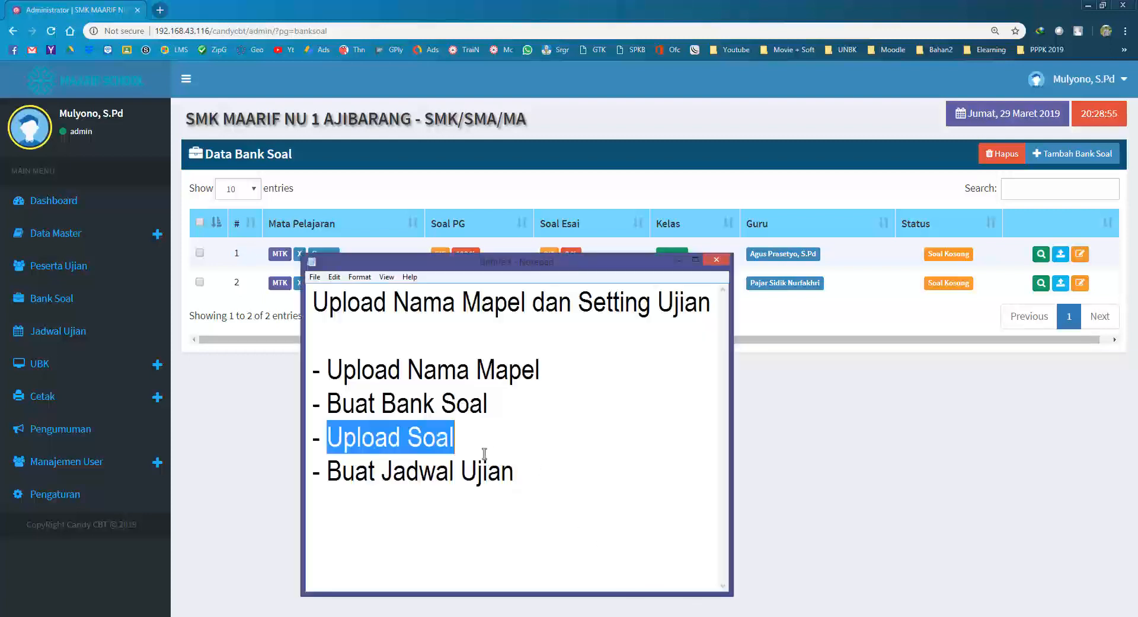
left_click_drag(342, 405, 508, 407)
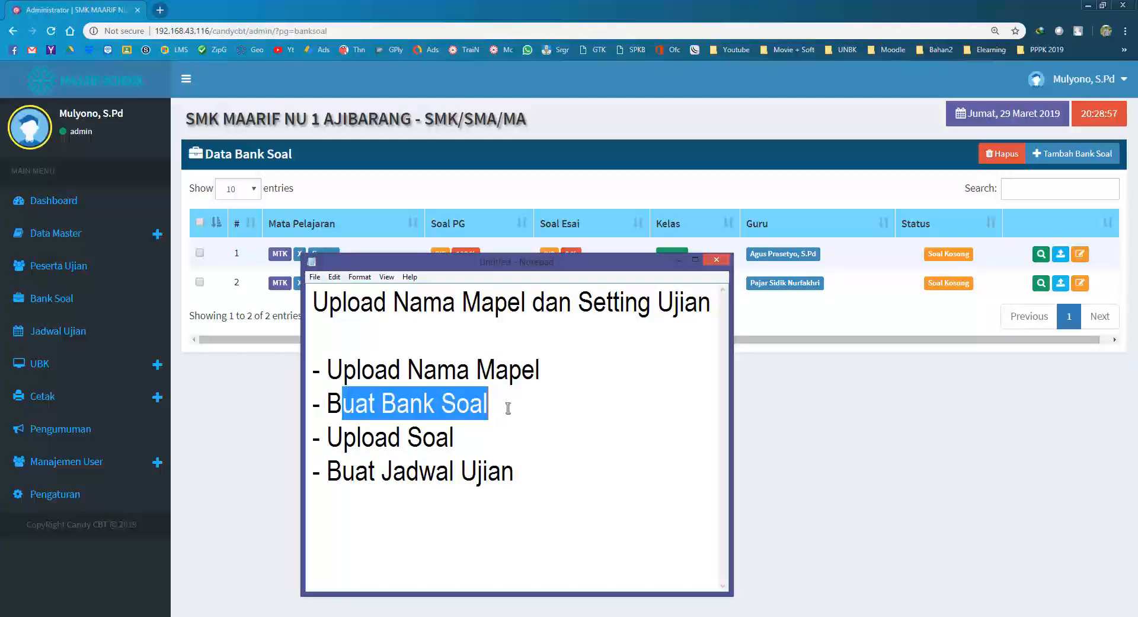
left_click(336, 439)
left_click_drag(336, 442, 465, 444)
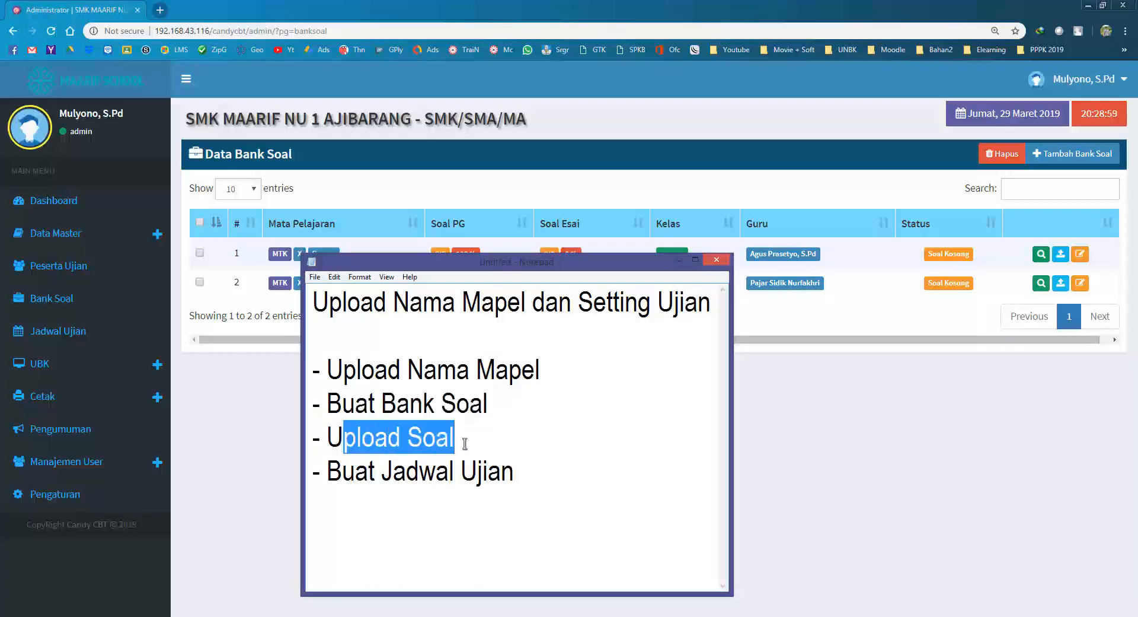
left_click(821, 453)
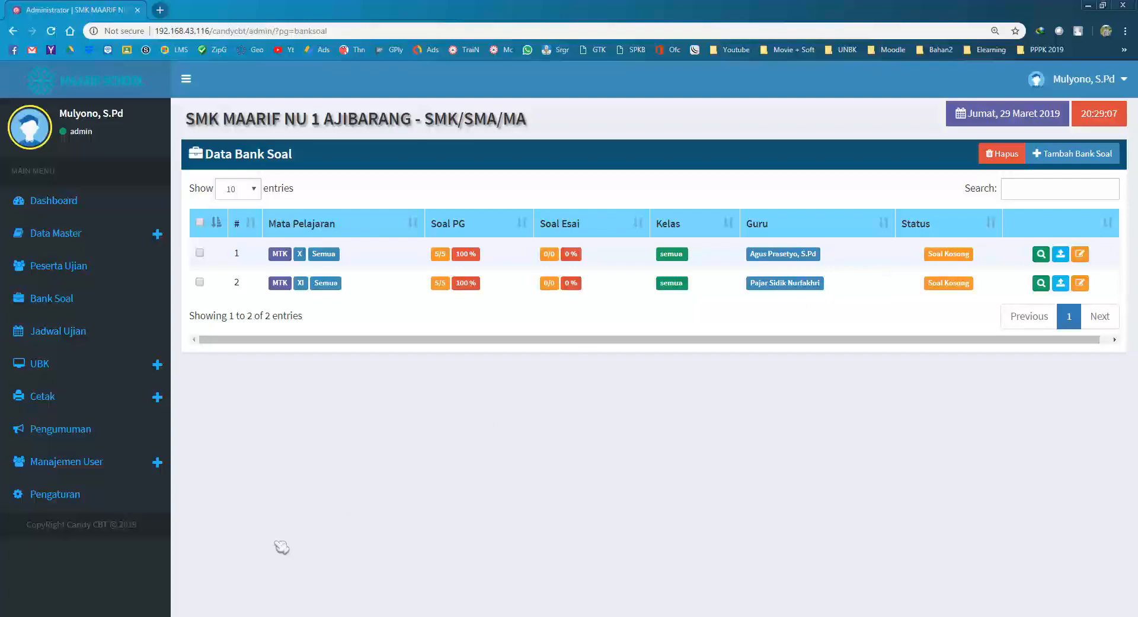
left_click(118, 616)
Open importdatasoal.xls with editing enabled, check the five questions in Soal cells B2:B6, then close Excel.
left_click(263, 325)
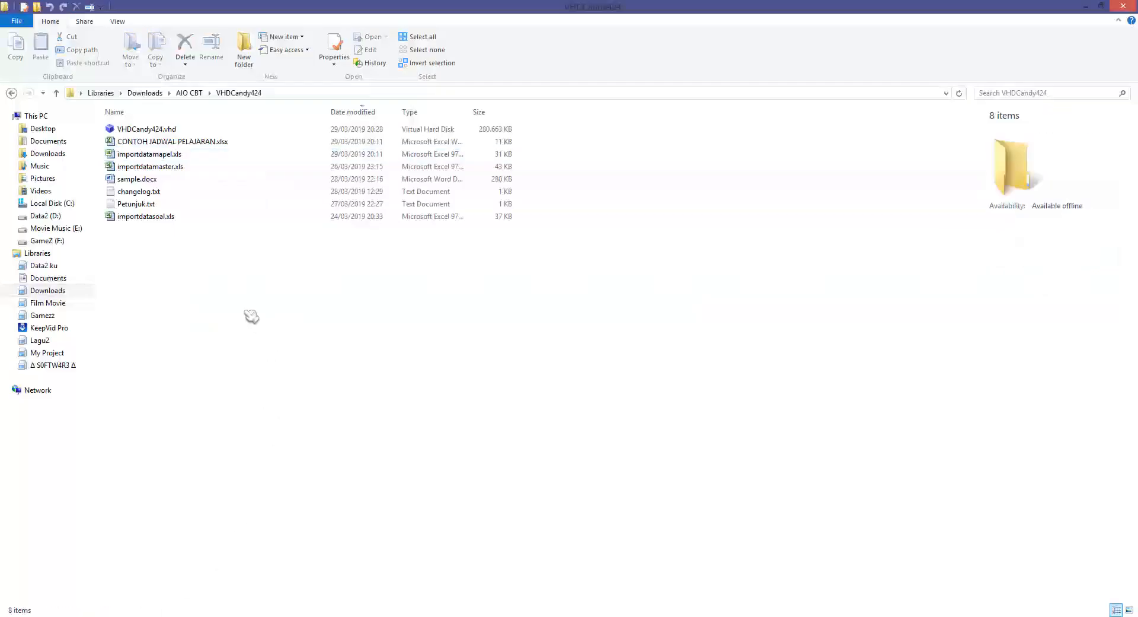
left_click(162, 217)
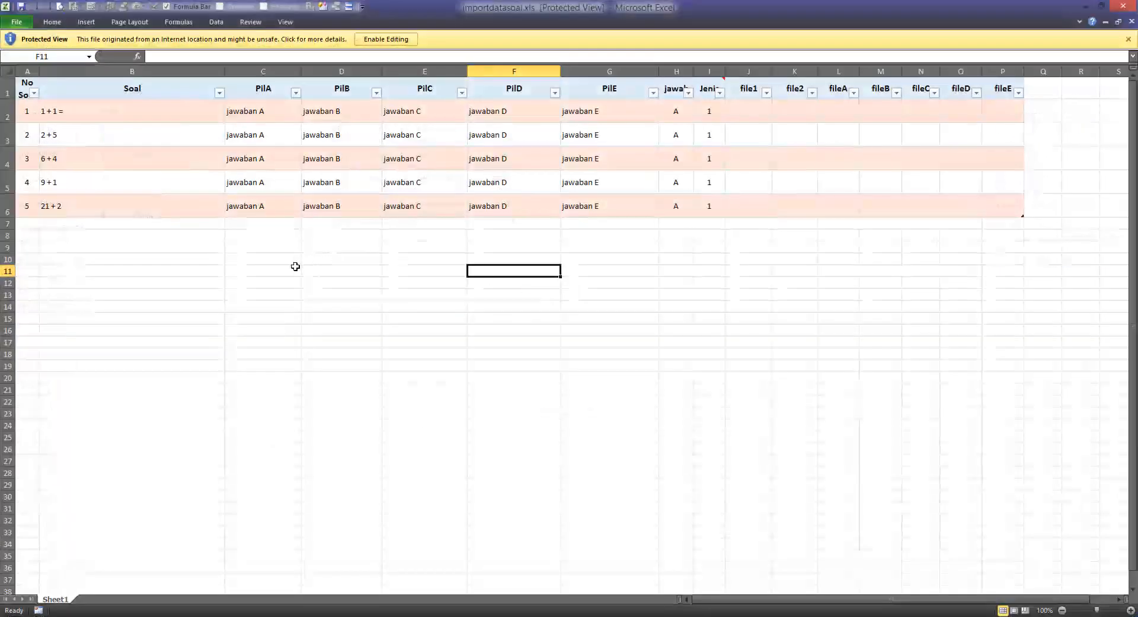
left_click(385, 39)
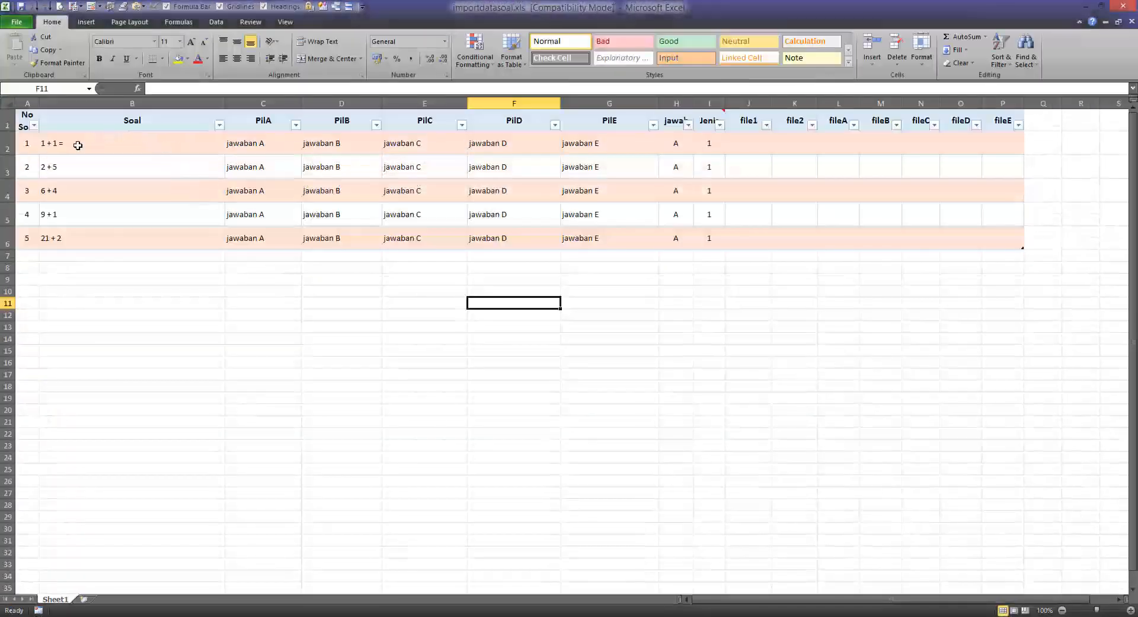
left_click_drag(113, 143, 139, 241)
scroll(152, 247, "up", 5)
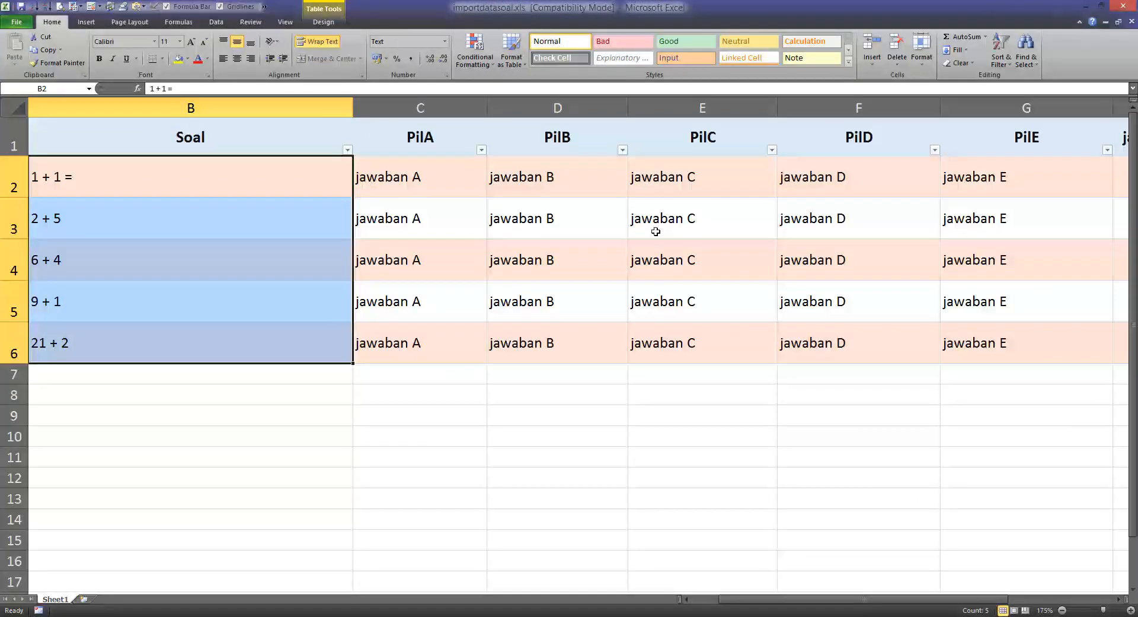
scroll(660, 239, "down", 3)
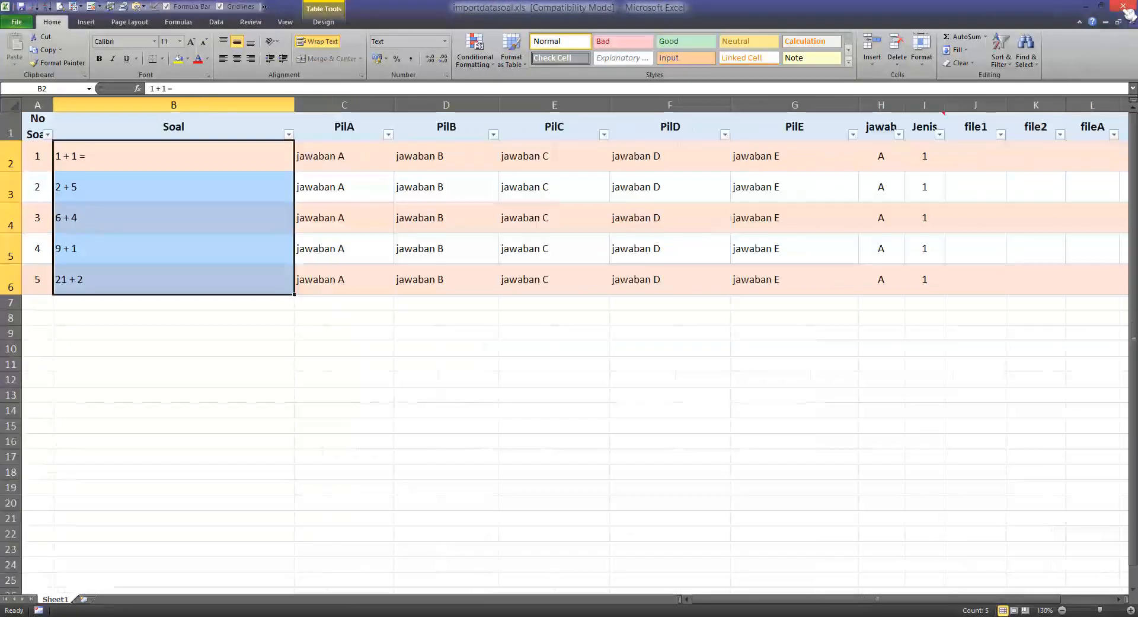
scroll(725, 250, "down", 1)
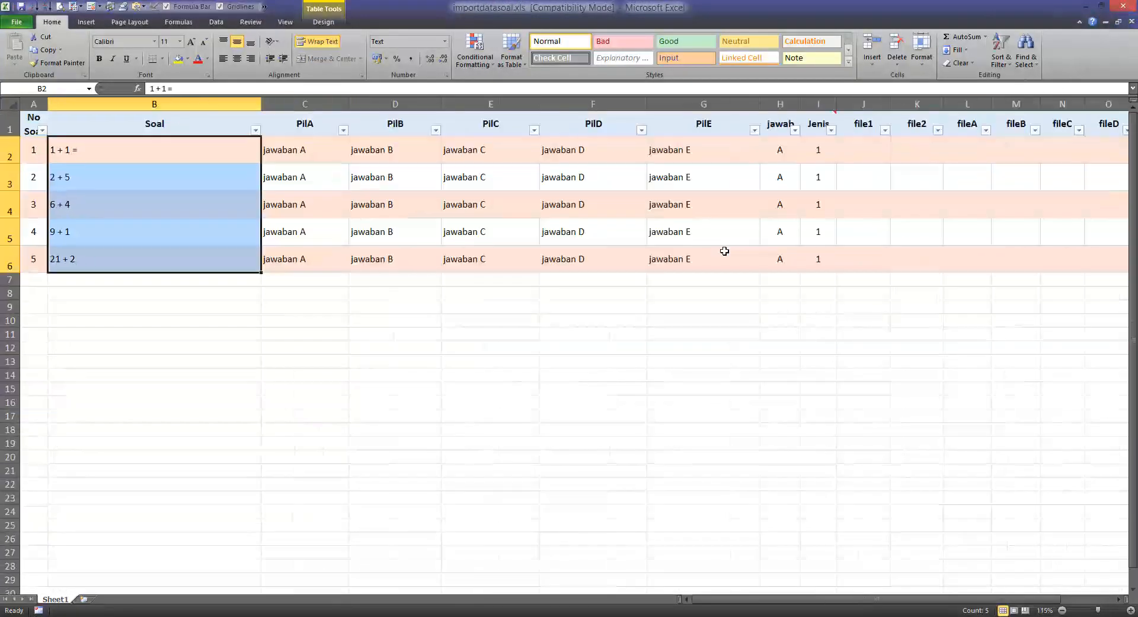
left_click(1123, 6)
left_click(365, 616)
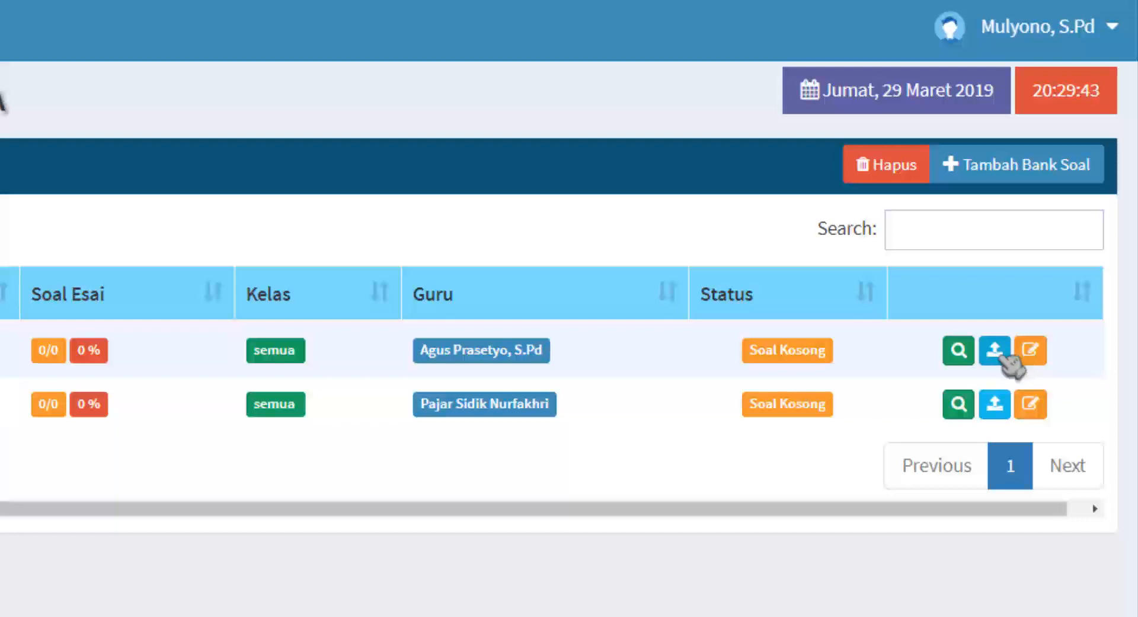
Open the MTK bank's import page, compare its Excel, Ms Word and Excel (Bee) panels, and choose an Excel file.
left_click(1008, 357)
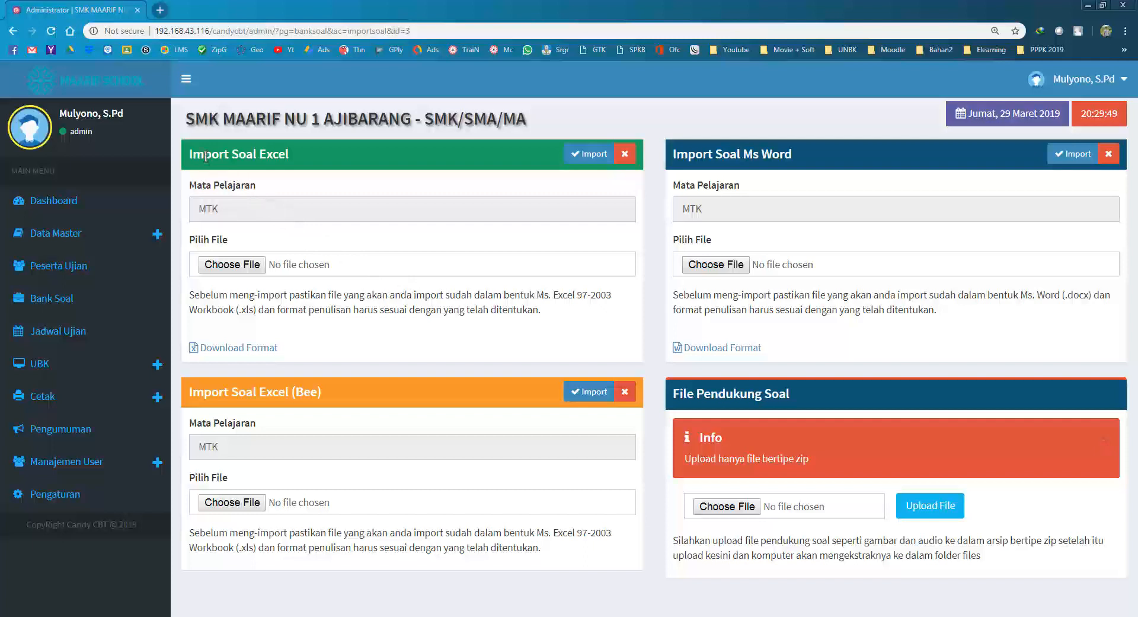
left_click_drag(204, 154, 286, 154)
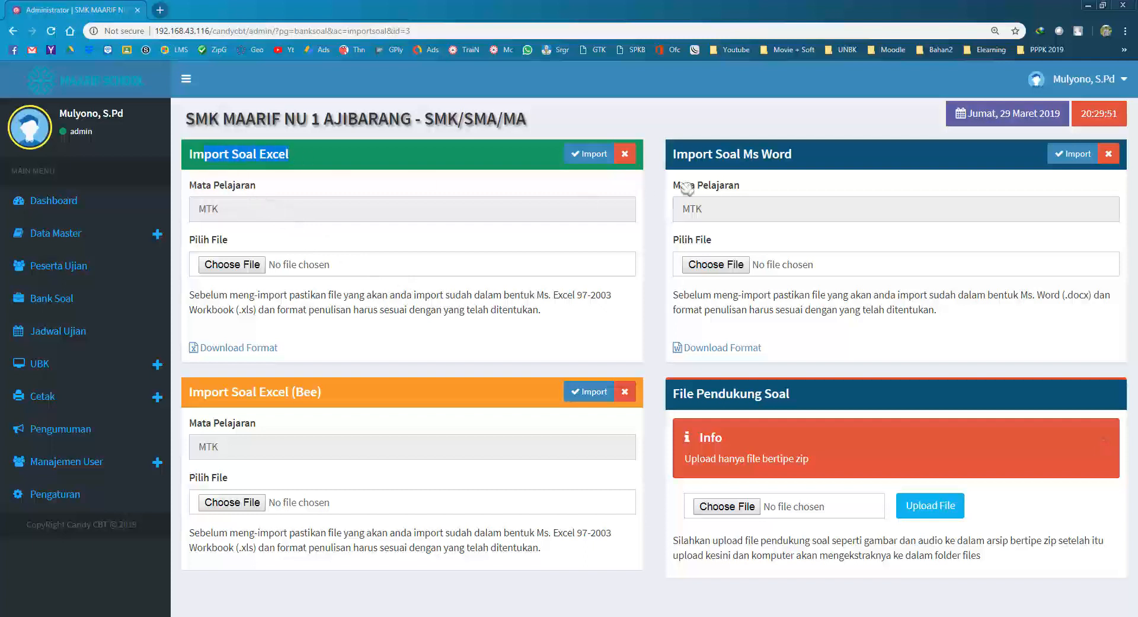
left_click(713, 154)
left_click_drag(714, 154, 805, 164)
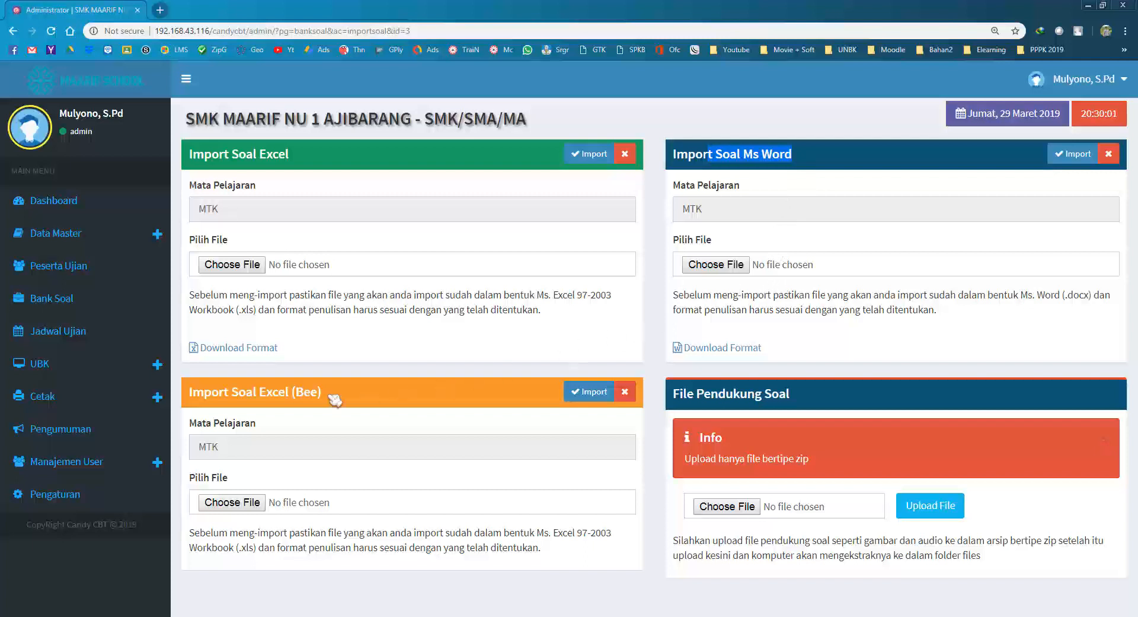
left_click_drag(217, 395, 351, 403)
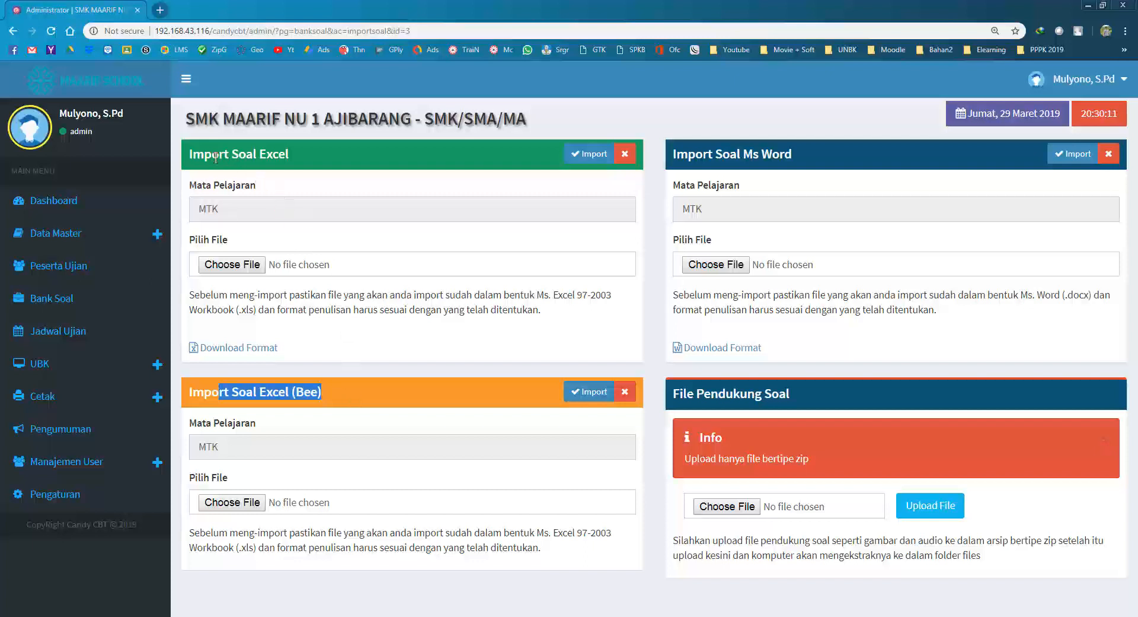
left_click_drag(218, 156, 313, 164)
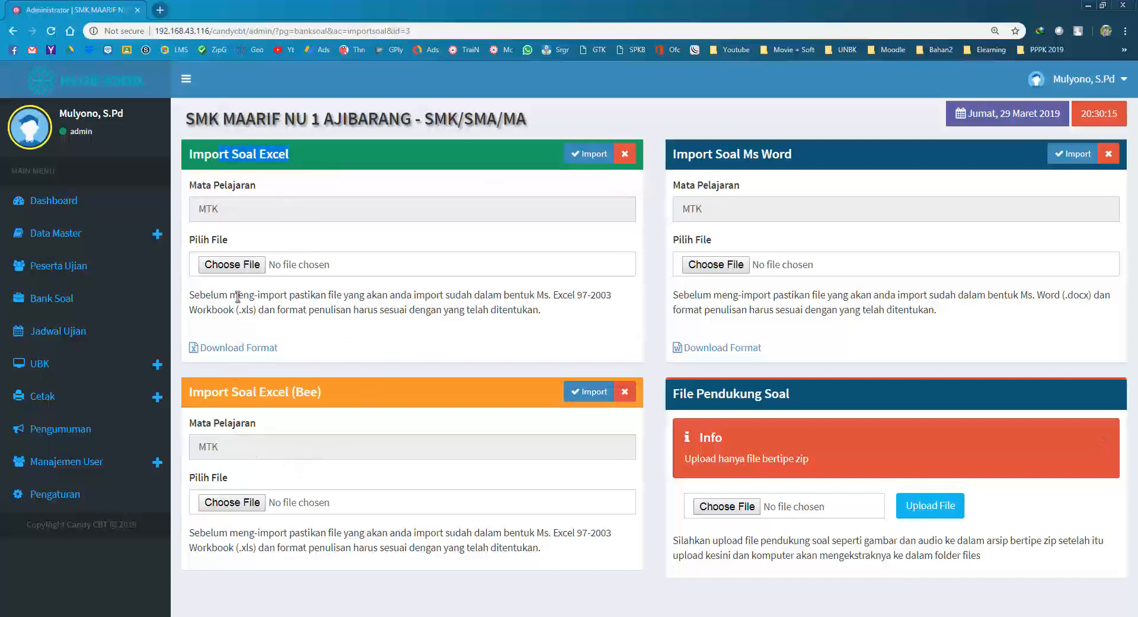
left_click(225, 155)
left_click(243, 269)
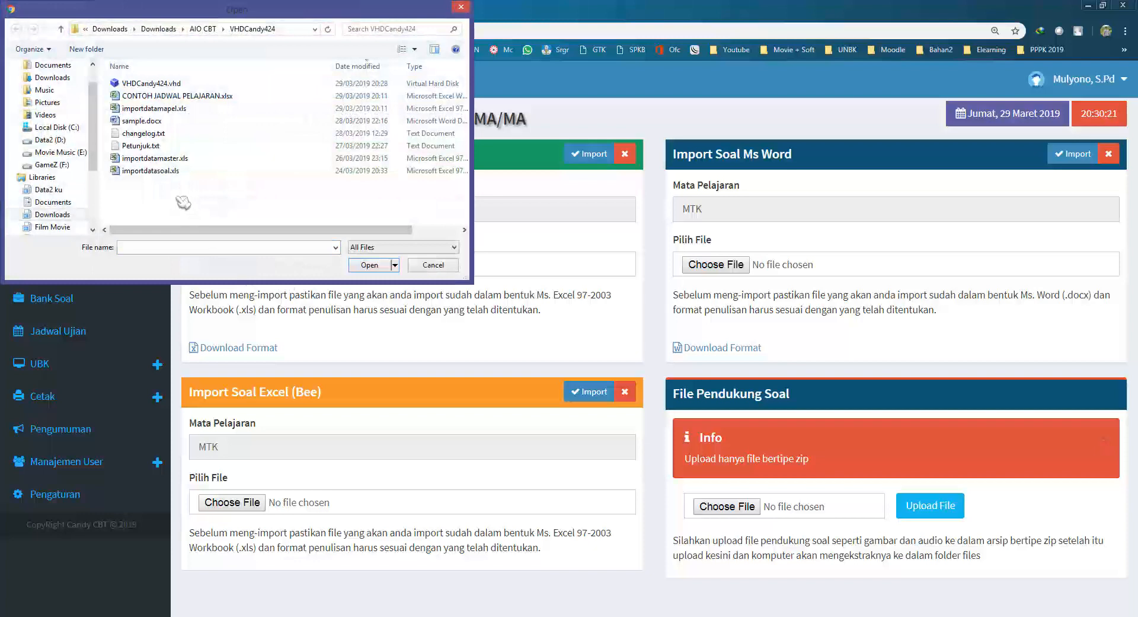
Import importdatasoal.xls and confirm the result reads Berhasil: 5 of Dari: 5.
left_click(160, 172)
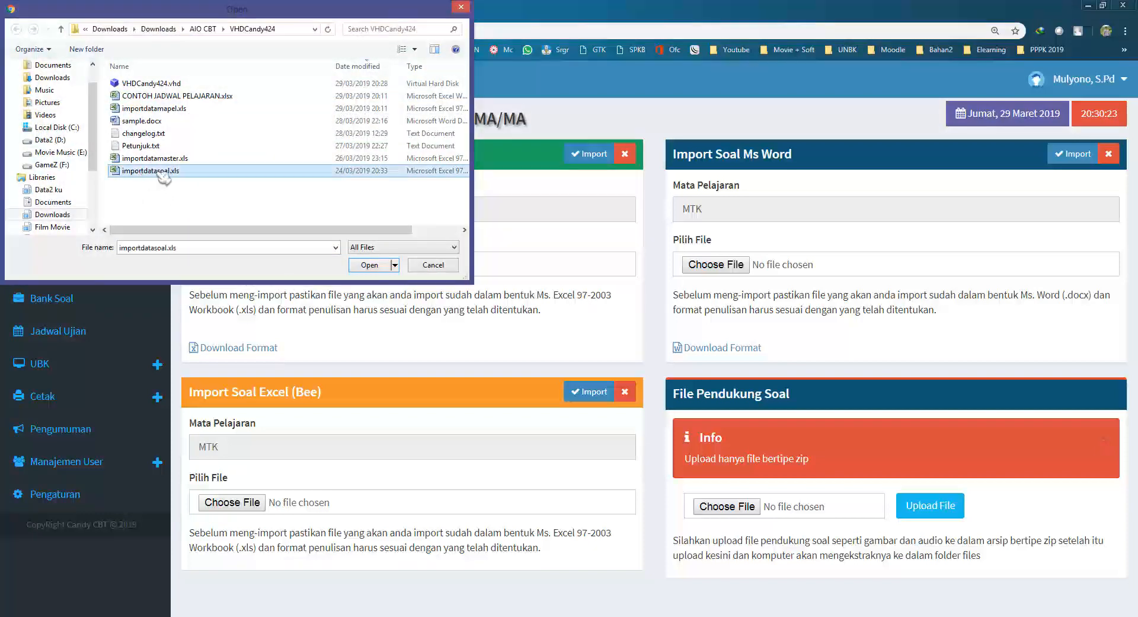
left_click(379, 268)
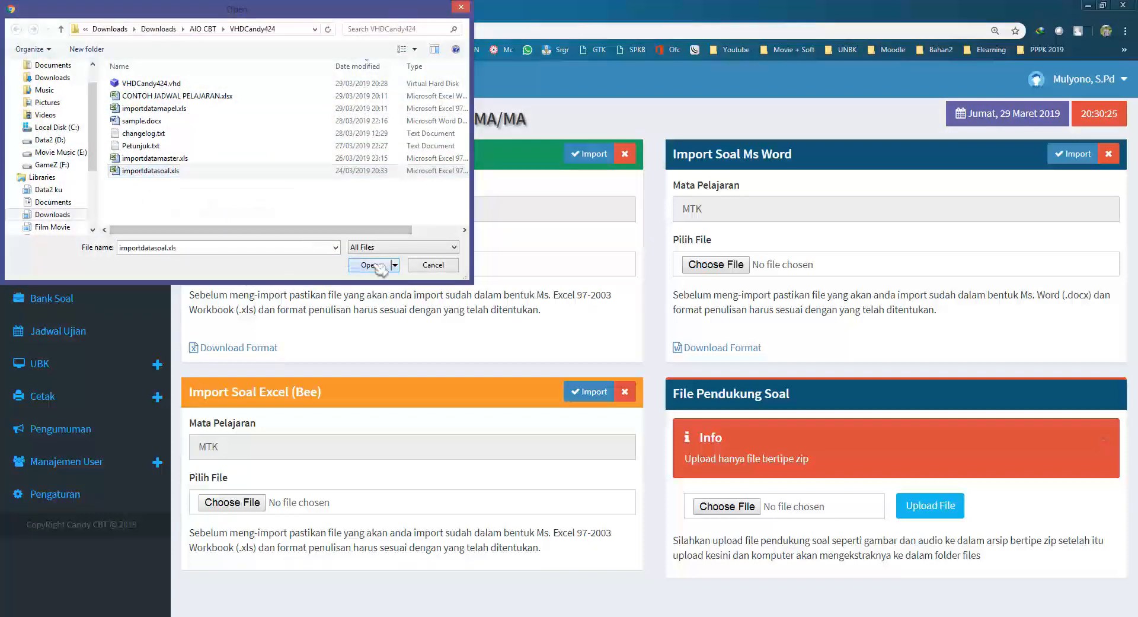
left_click(584, 159)
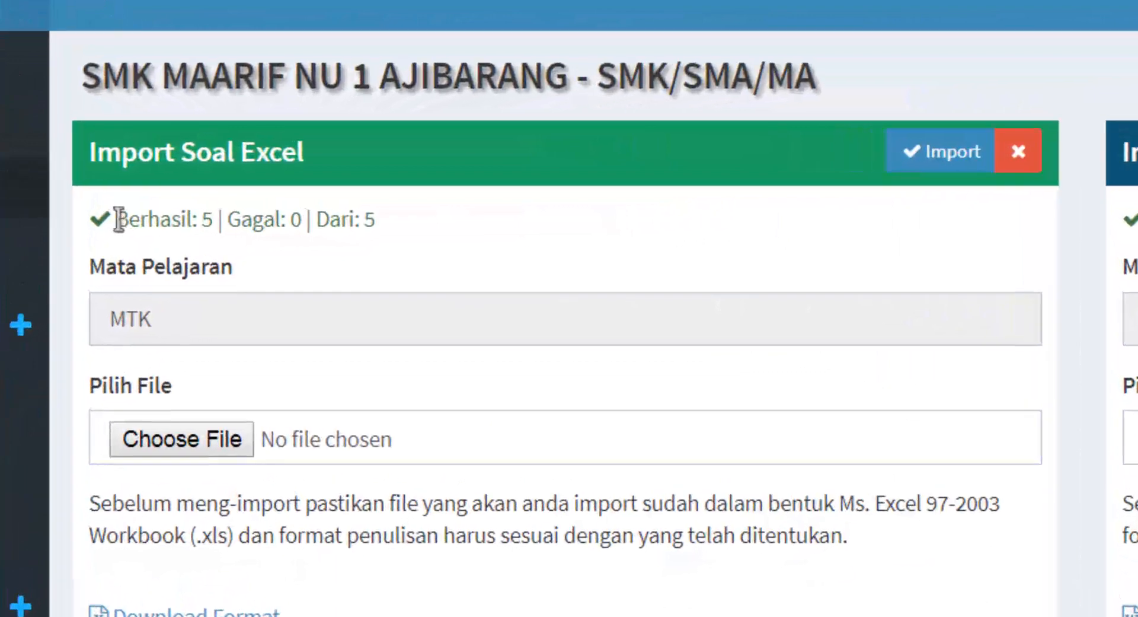
left_click_drag(204, 185, 221, 185)
left_click_drag(157, 224, 229, 221)
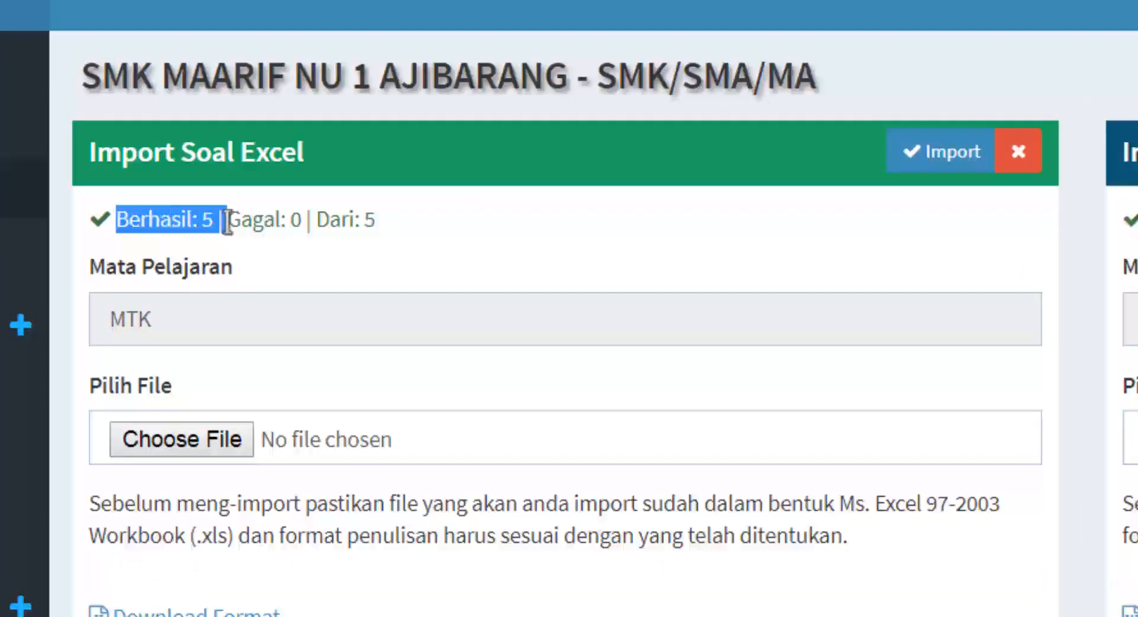
left_click_drag(318, 220, 376, 221)
left_click(425, 220)
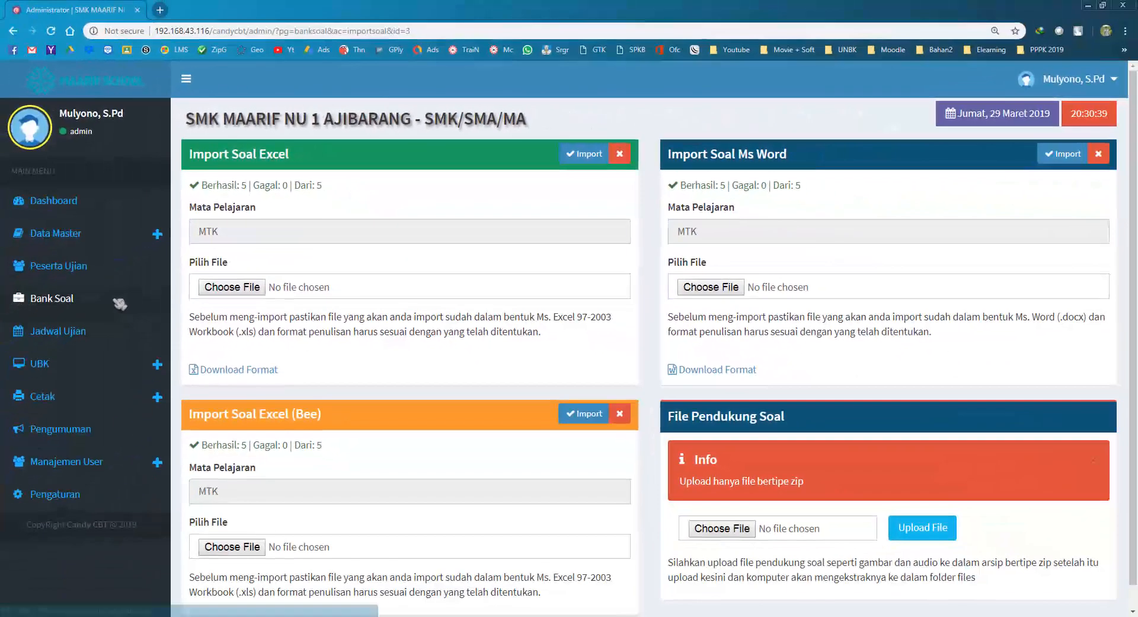
Review the five imported questions in the MTK bank, then return to the Bank Soal list.
left_click(121, 302)
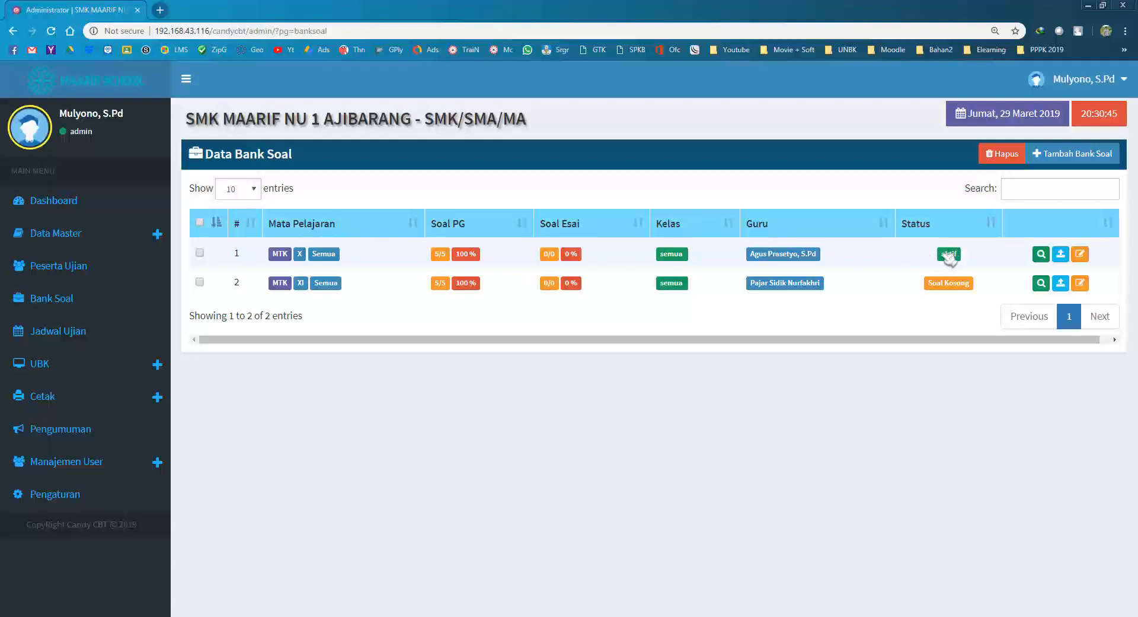
left_click(1042, 254)
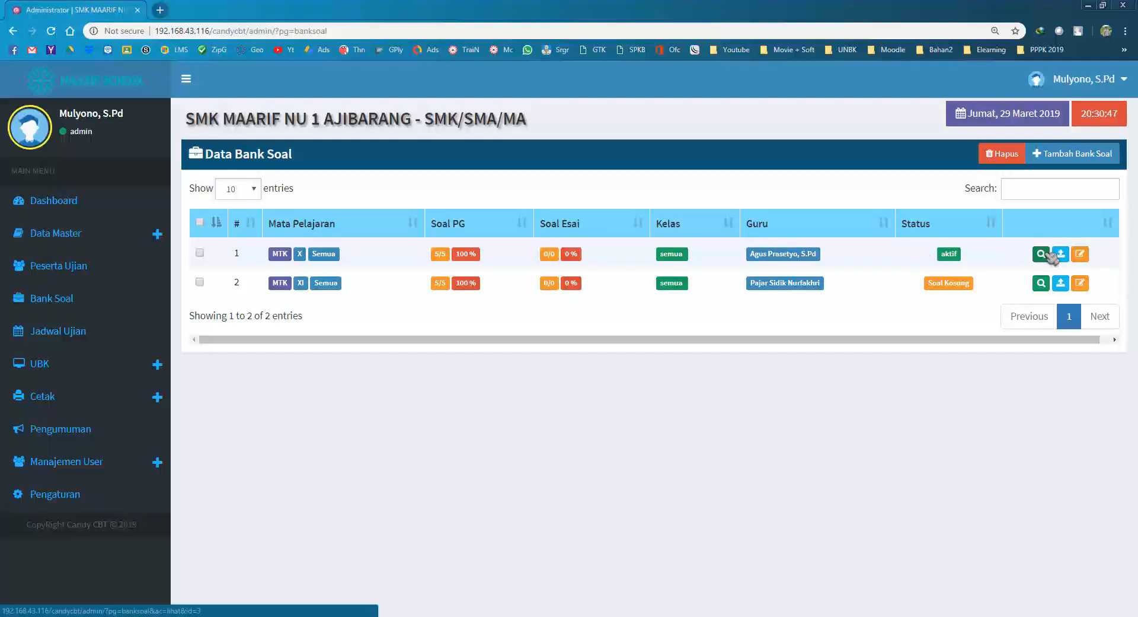
left_click_drag(223, 210, 656, 315)
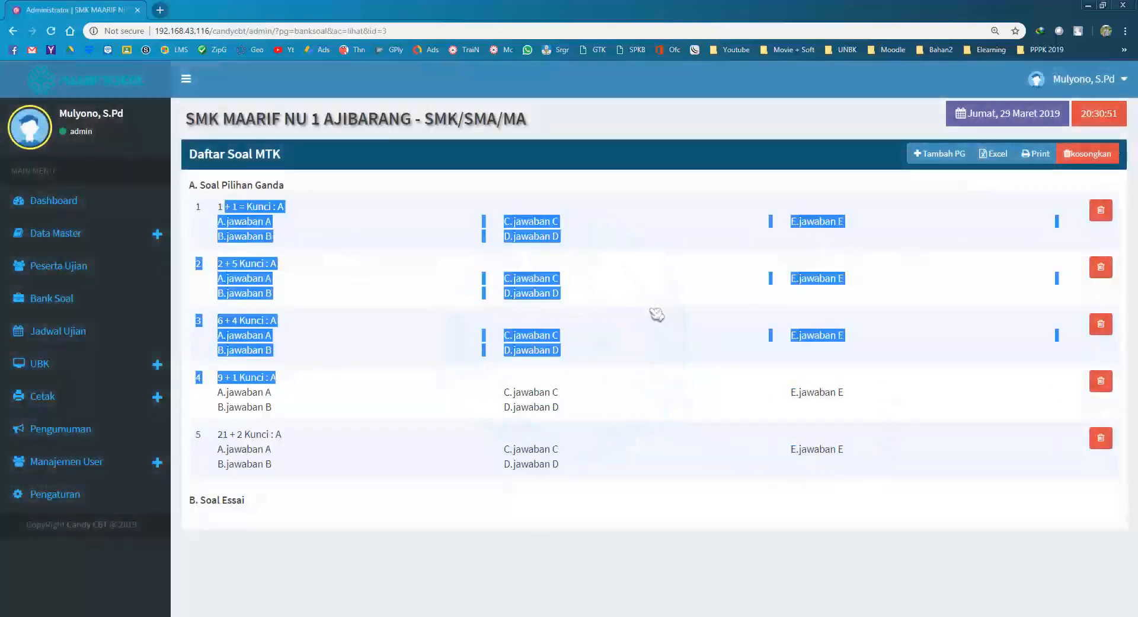
left_click(656, 315)
left_click(13, 31)
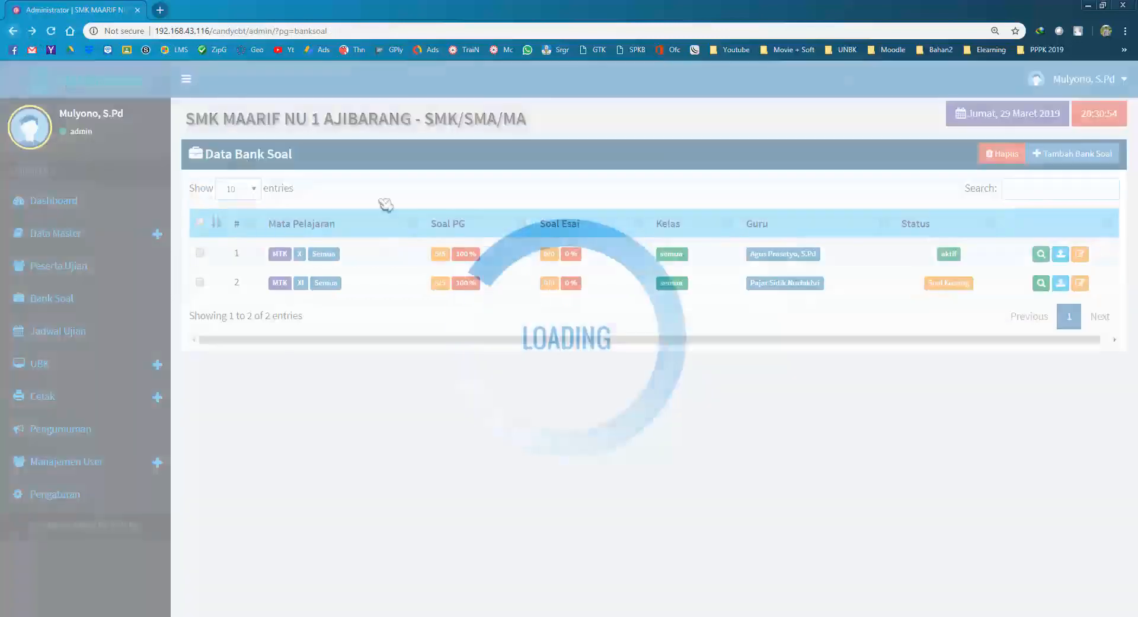
key("alt+Tab")
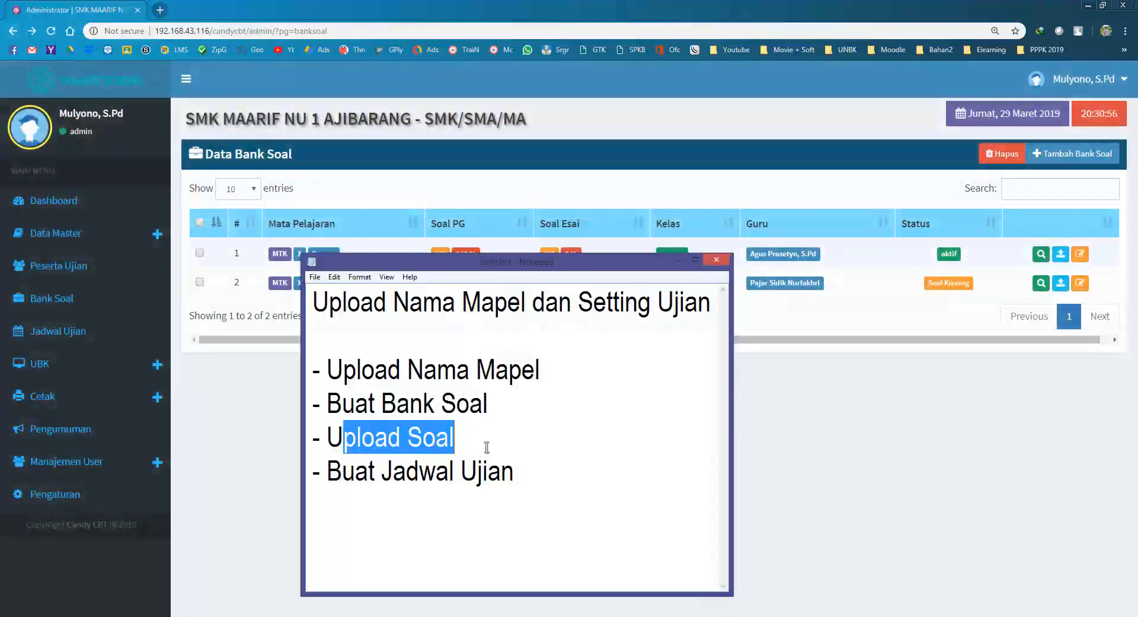
Mark Buat Jadwal Ujian as the next step in the notes and open CONTOH JADWAL PELAJARAN.xlsx.
left_click(439, 436)
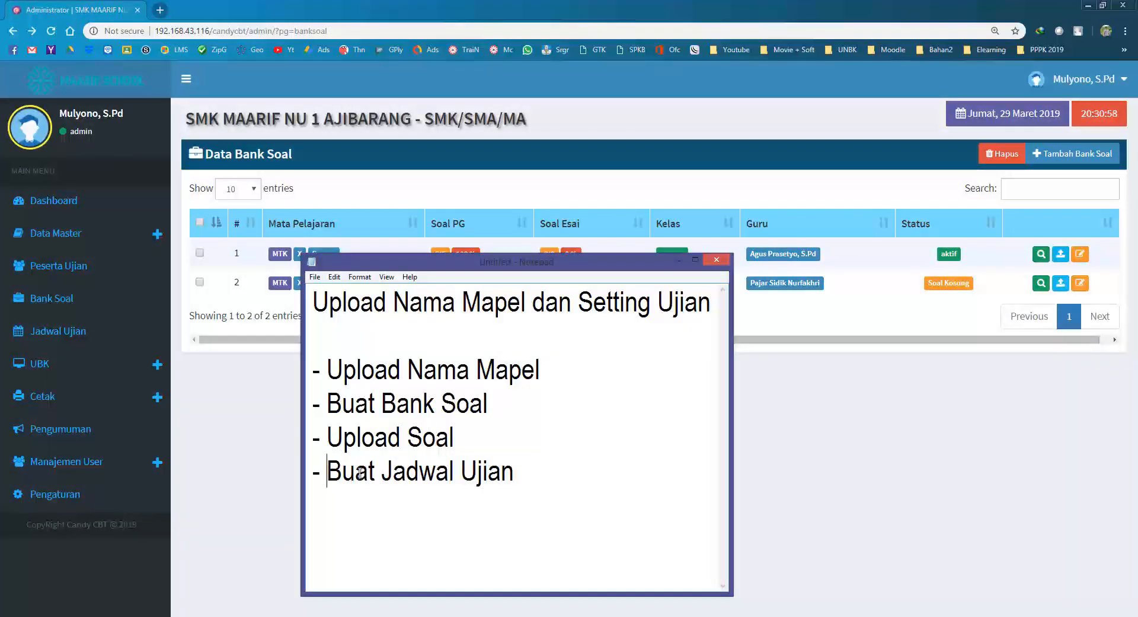
left_click_drag(327, 472, 521, 473)
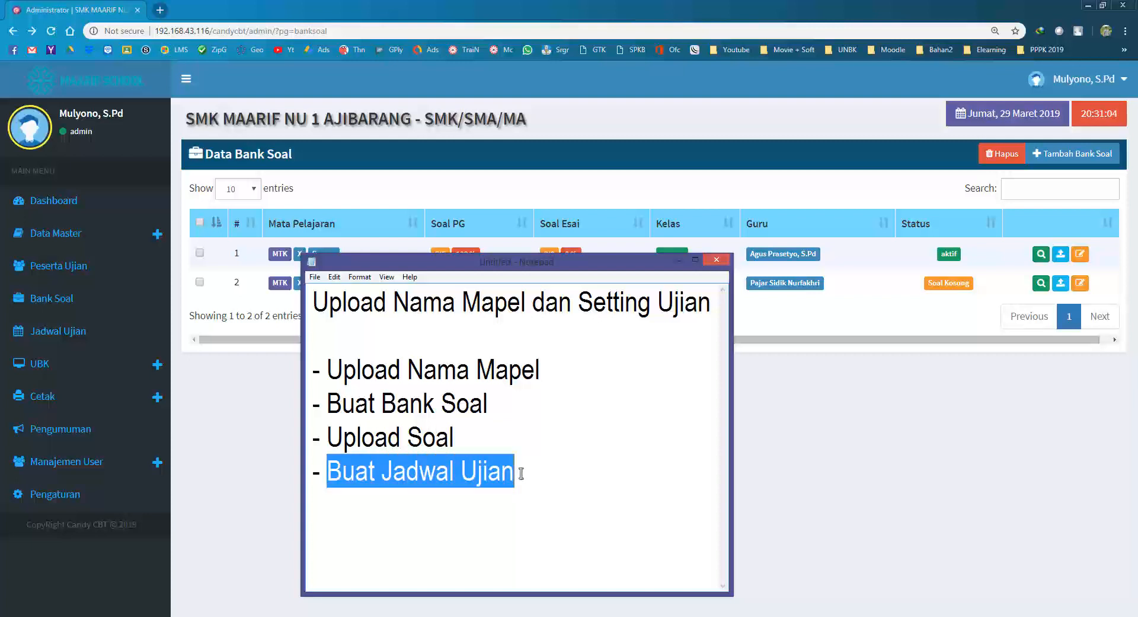
key("alt+Tab")
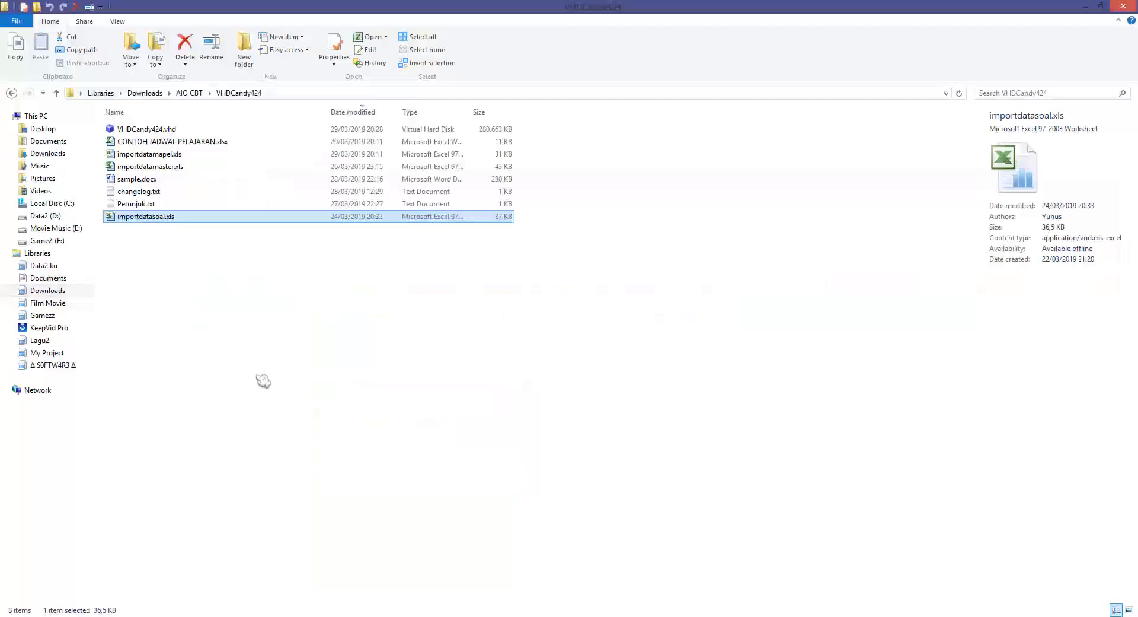
double_click(178, 142)
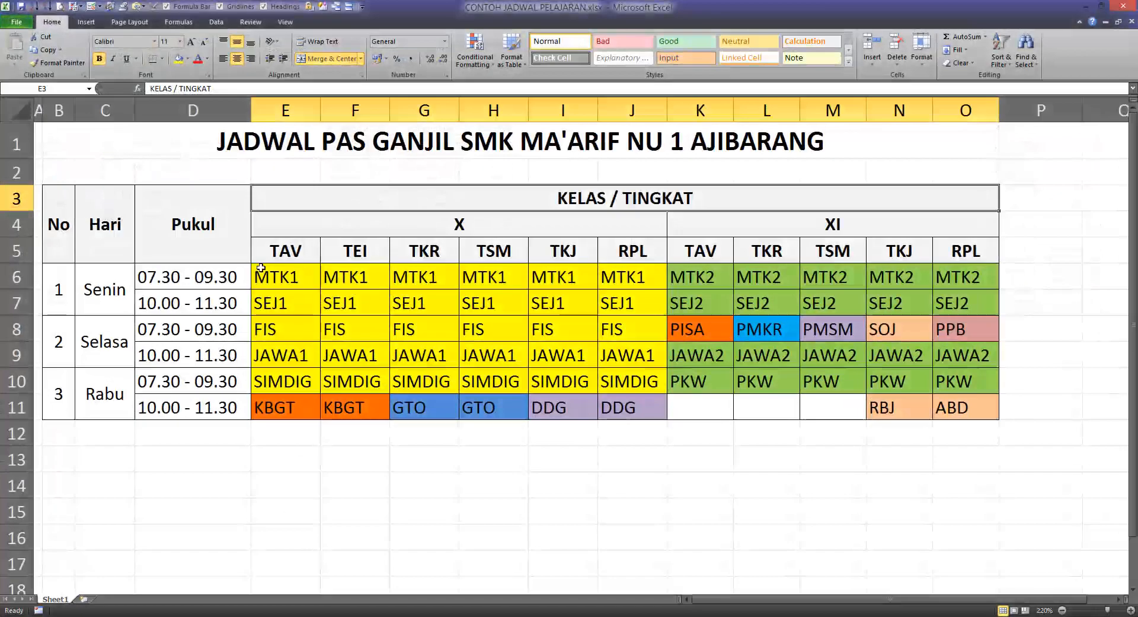
Walk through the timetable's Pukul column, Senin day, 07.30 - 09.30 slot and class X subjects.
left_click(217, 223)
left_click(290, 284)
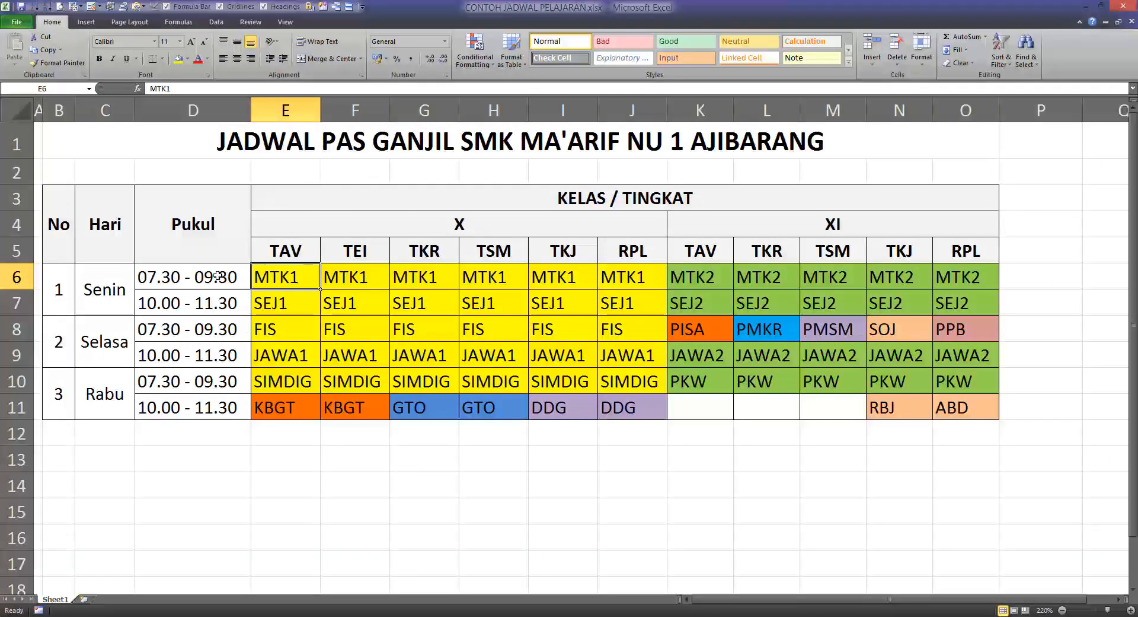
left_click(171, 242)
left_click(100, 293)
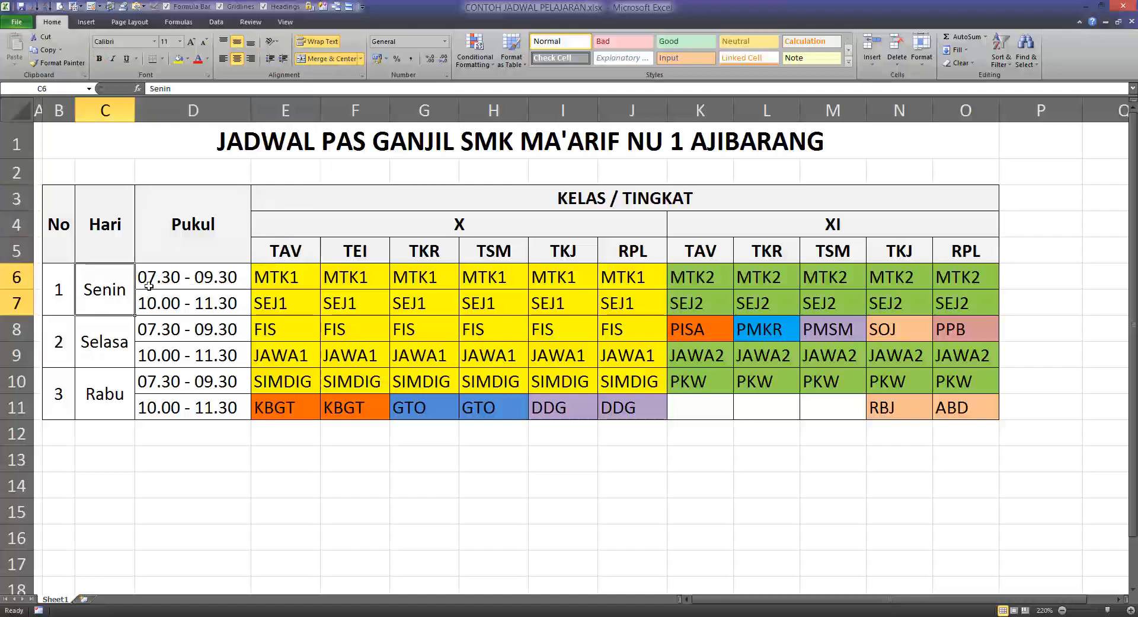
left_click(167, 277)
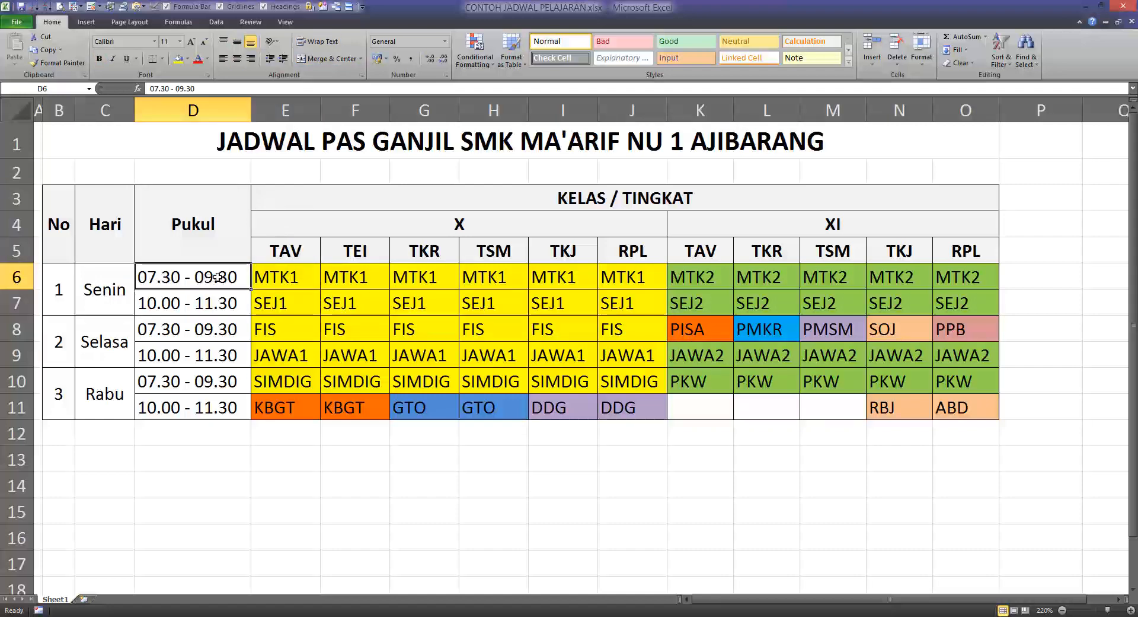
left_click_drag(276, 277, 655, 281)
Compare the class X and XI headings and mark the Senin 07.30 - 09.30 MTK1 entries for class X.
left_click(561, 231)
left_click(802, 224)
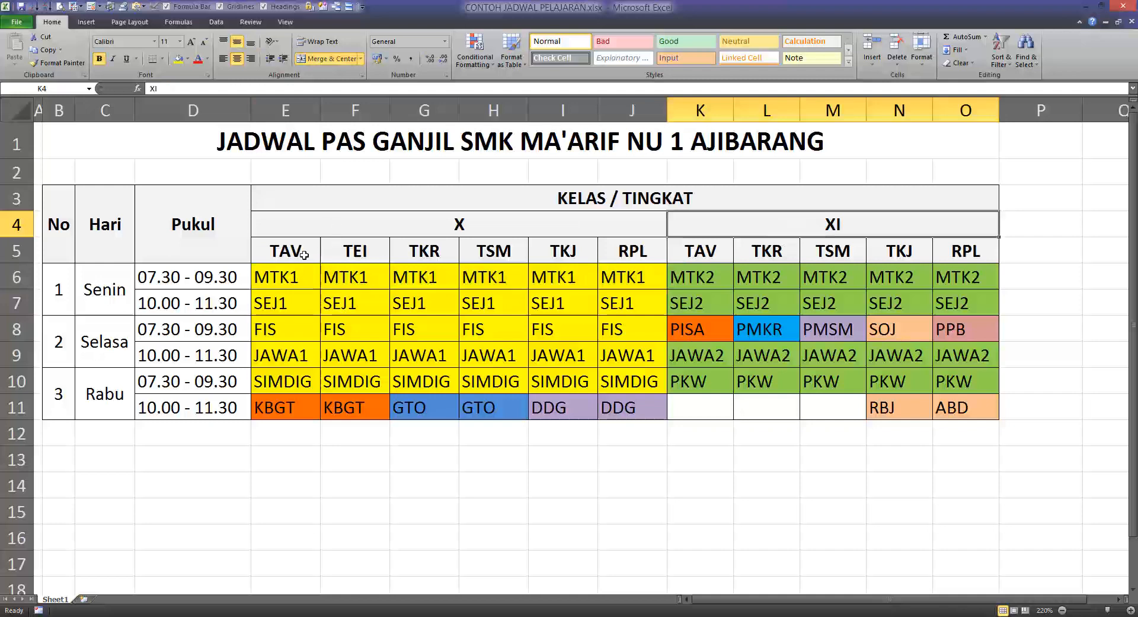
left_click_drag(287, 277, 952, 276)
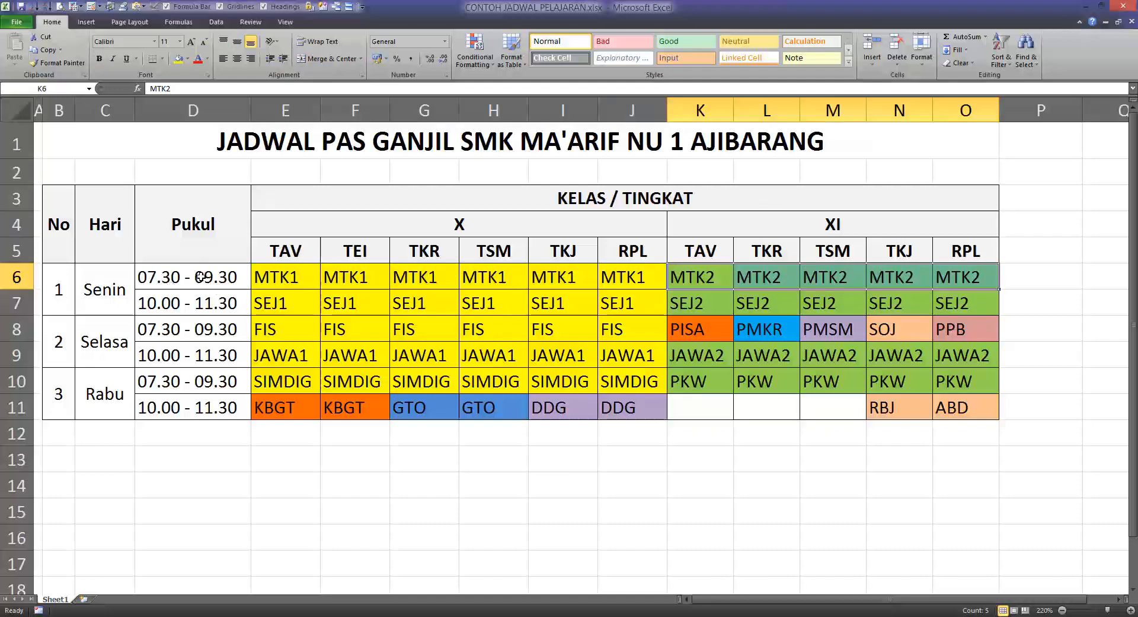
left_click(98, 293)
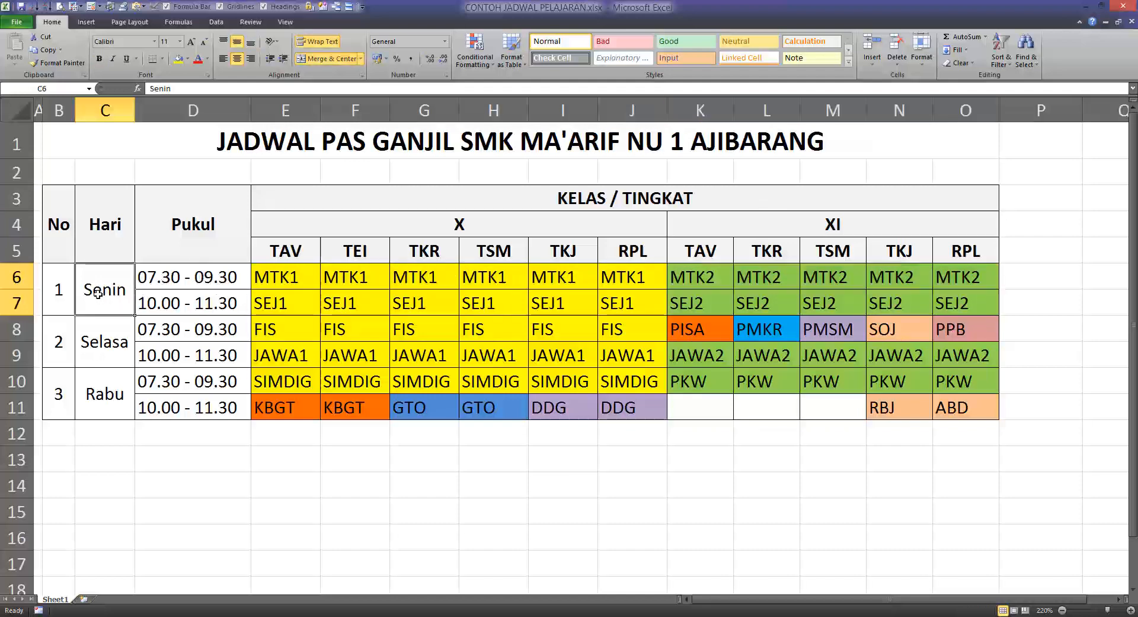
left_click(167, 275)
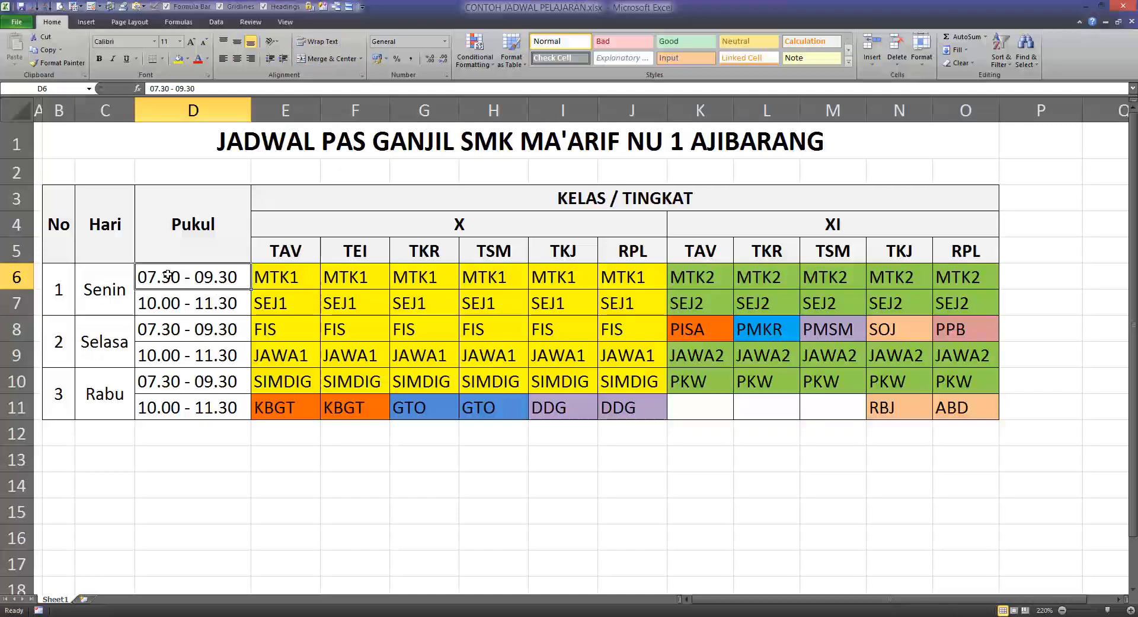
left_click_drag(282, 277, 624, 283)
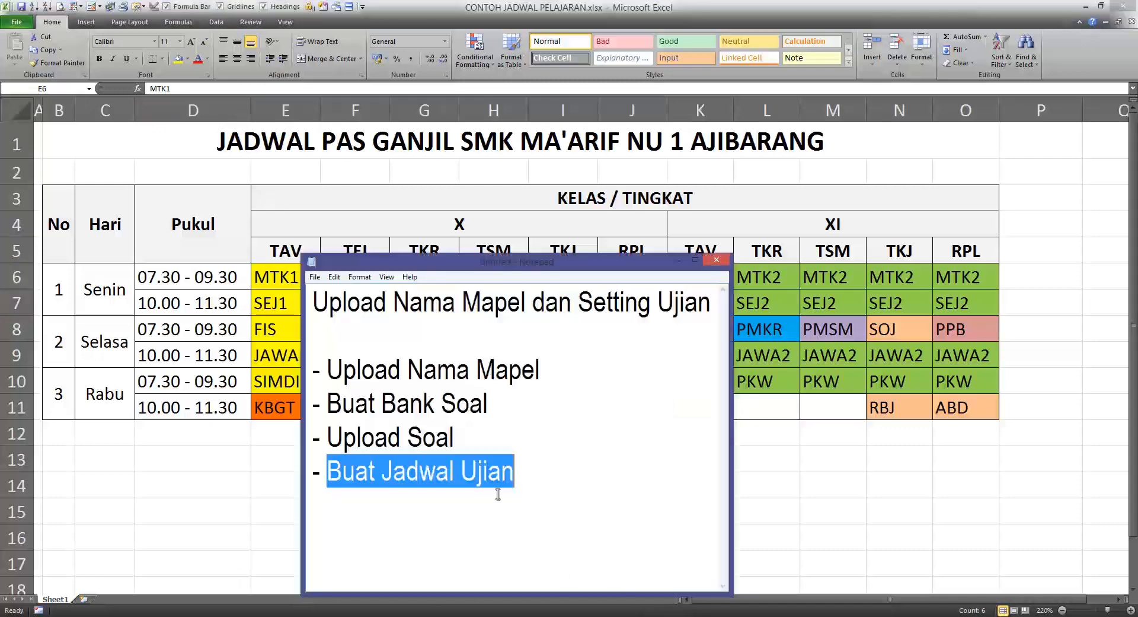
Minimize the timetable, check the taskbar clock, minimize Notepad and return to the Candy CBT page in Chrome.
left_click(1087, 7)
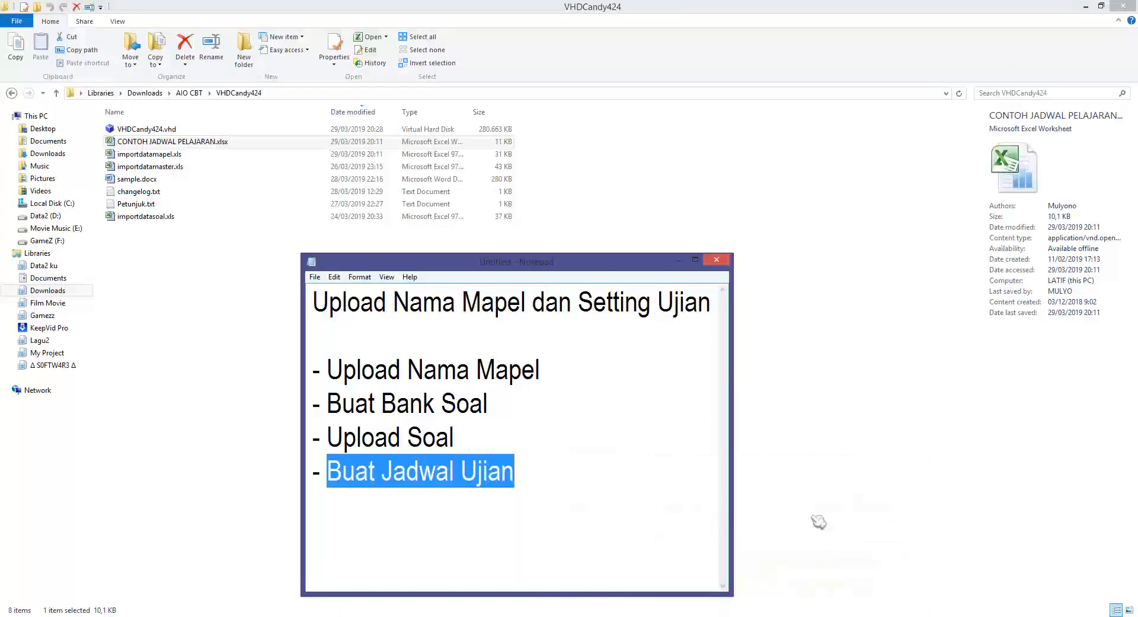
left_click(1093, 612)
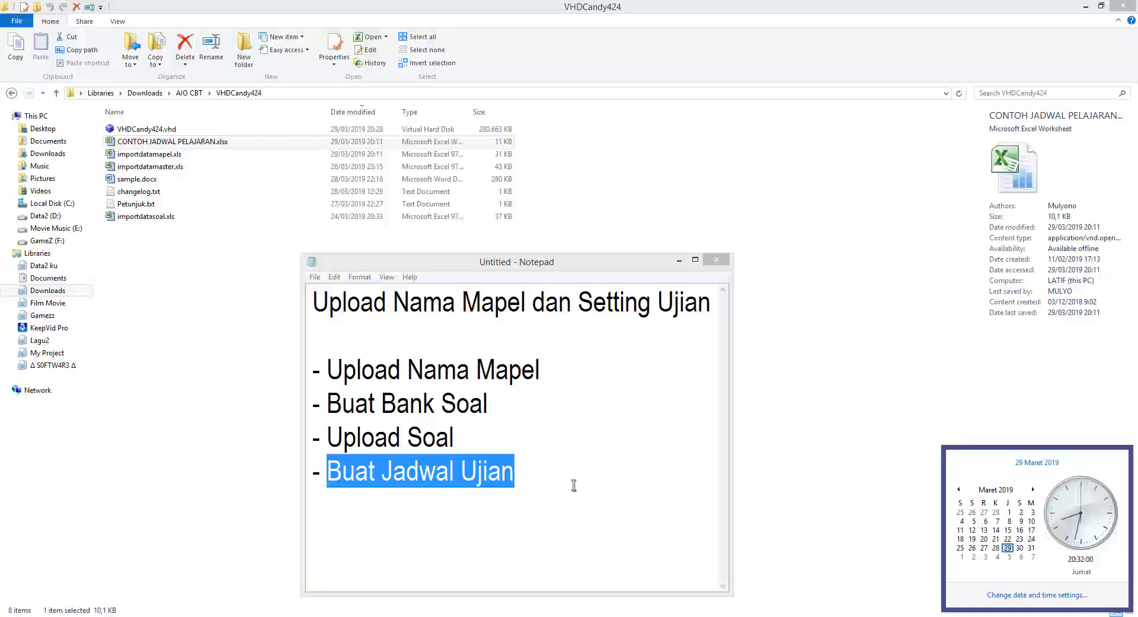
left_click(543, 474)
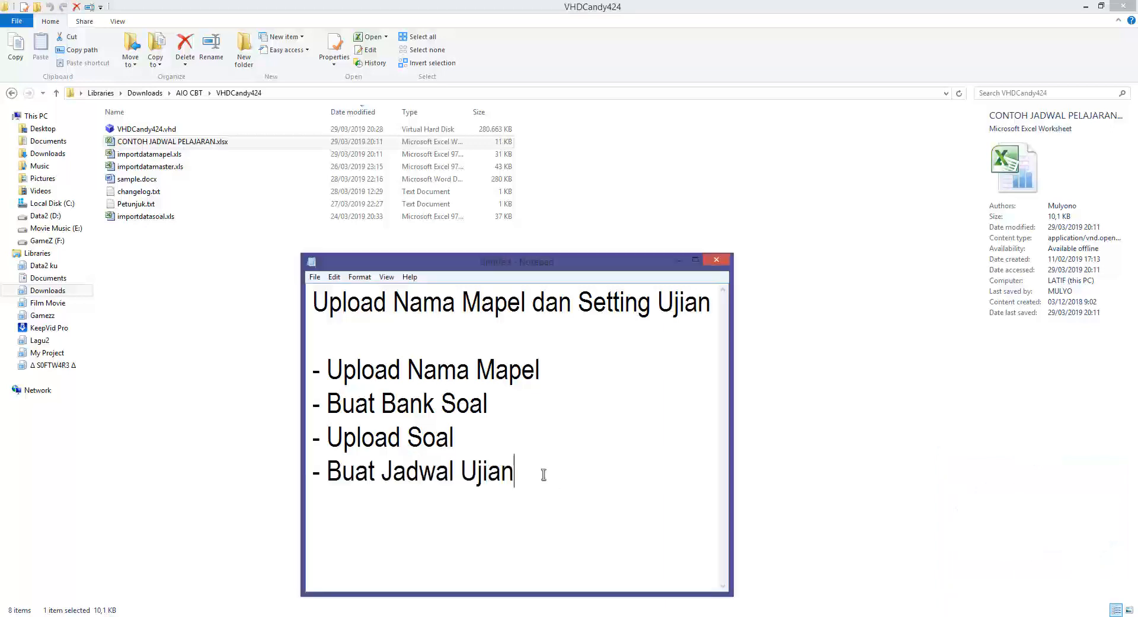
left_click(680, 260)
left_click(302, 616)
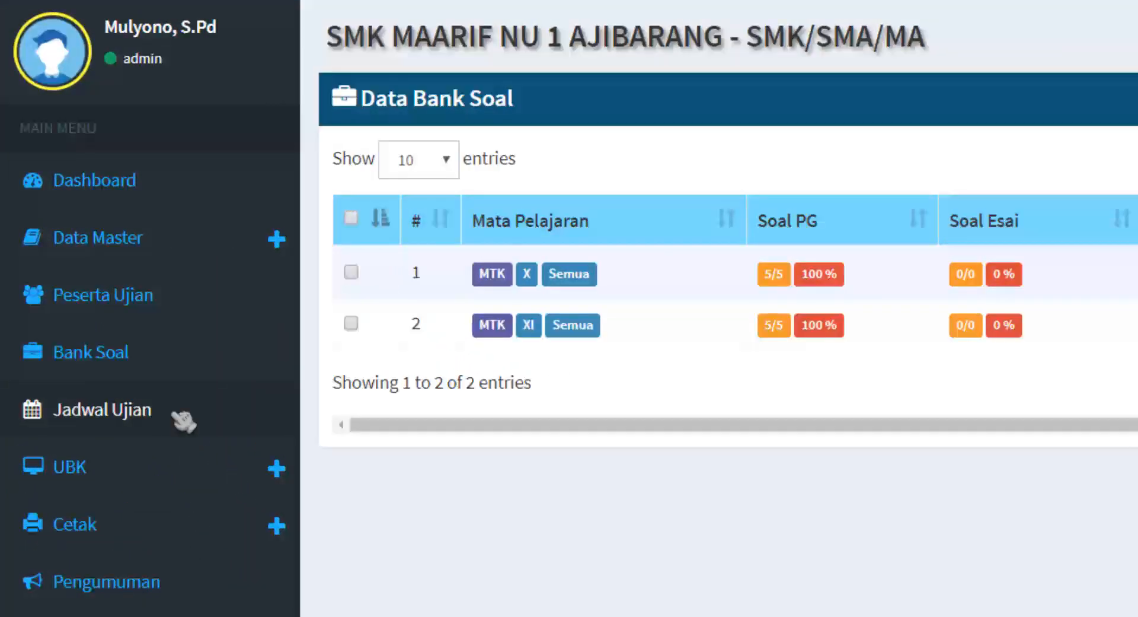
Start a new schedule under Jadwal Ujian and choose the MTK - X - semua question bank.
left_click(178, 415)
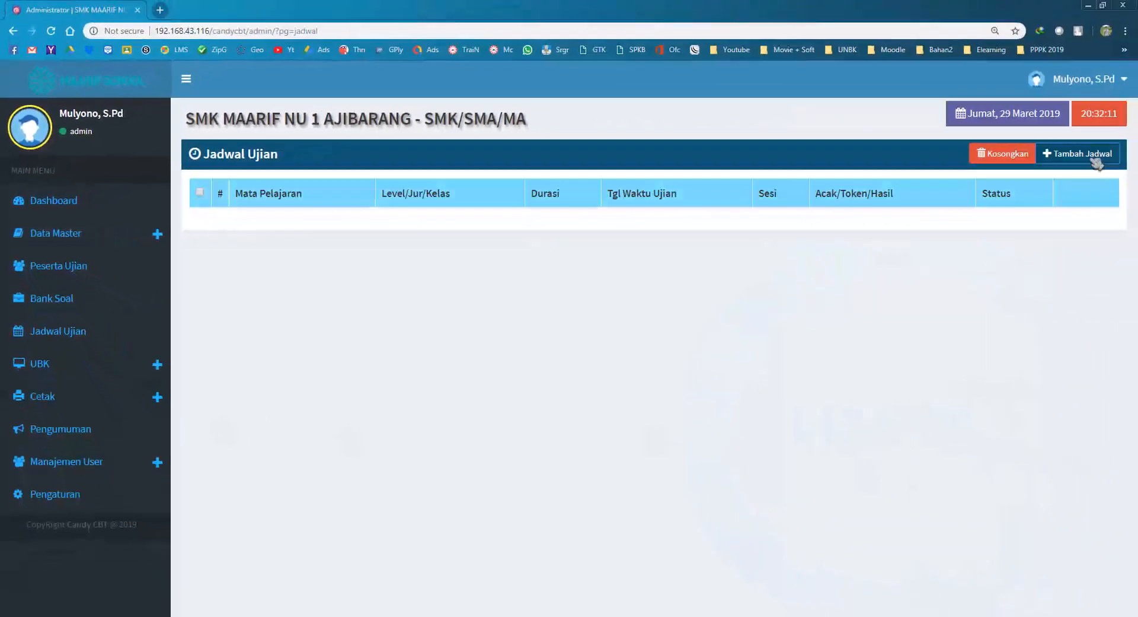
left_click(1090, 156)
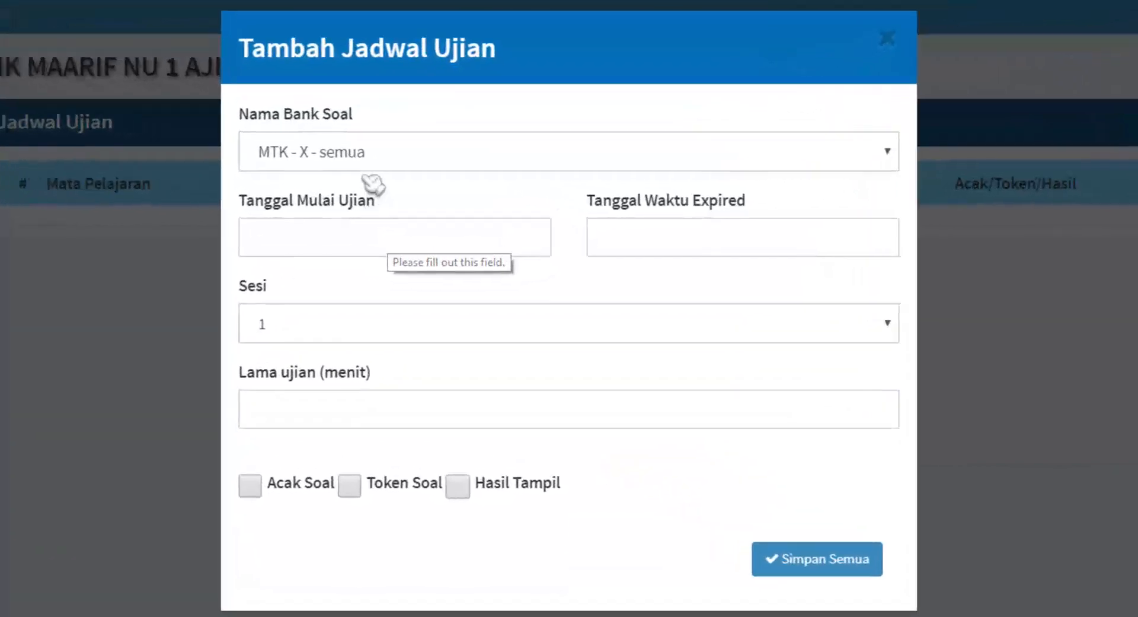
left_click_drag(277, 113, 374, 152)
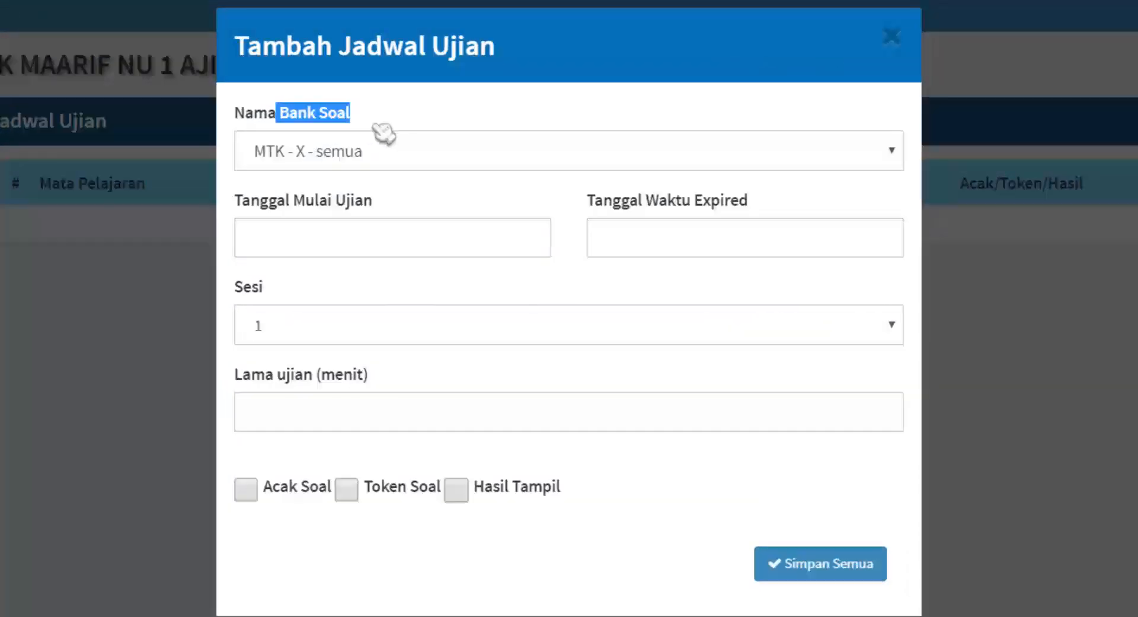
left_click(401, 163)
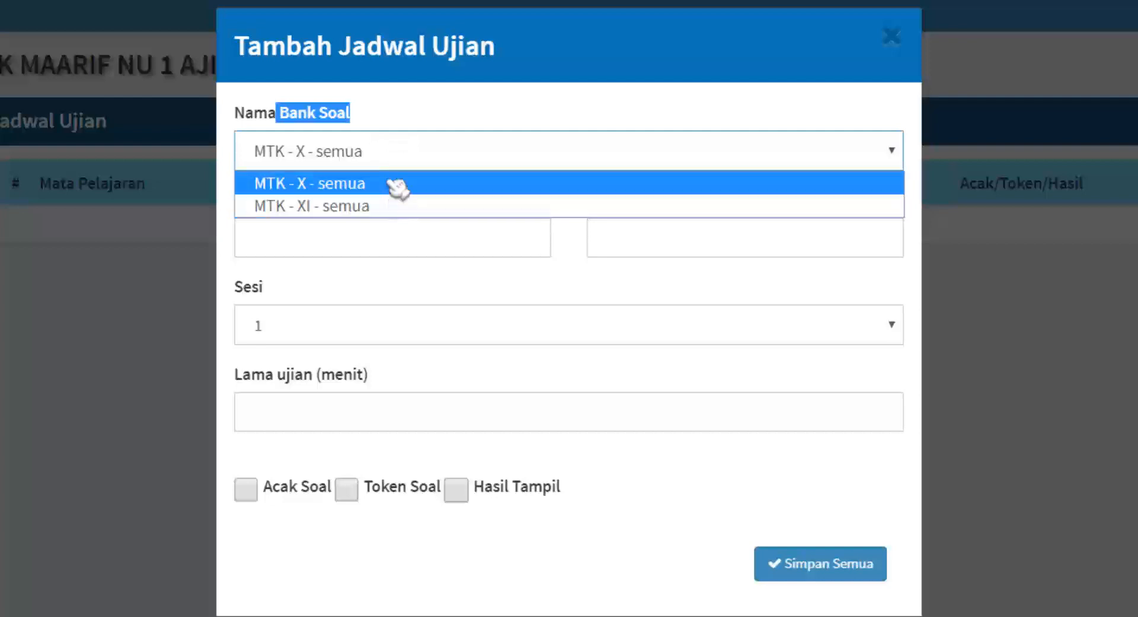
left_click(348, 189)
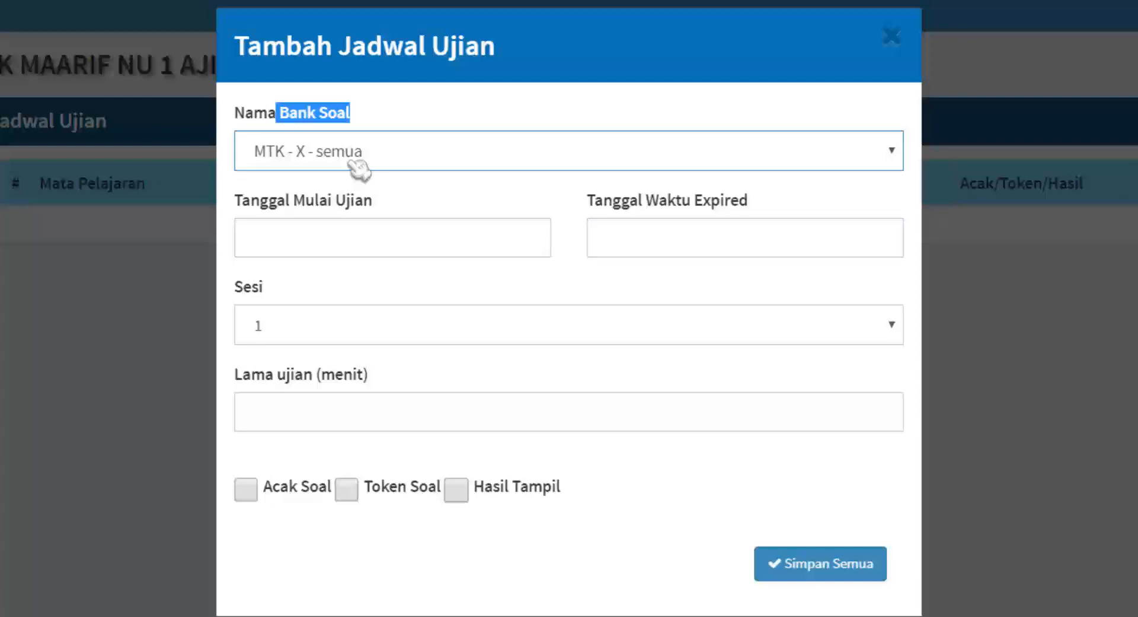
Set the exam start to 2019/03/29 20:00 and expiry to 21:00 the same day.
left_click(362, 243)
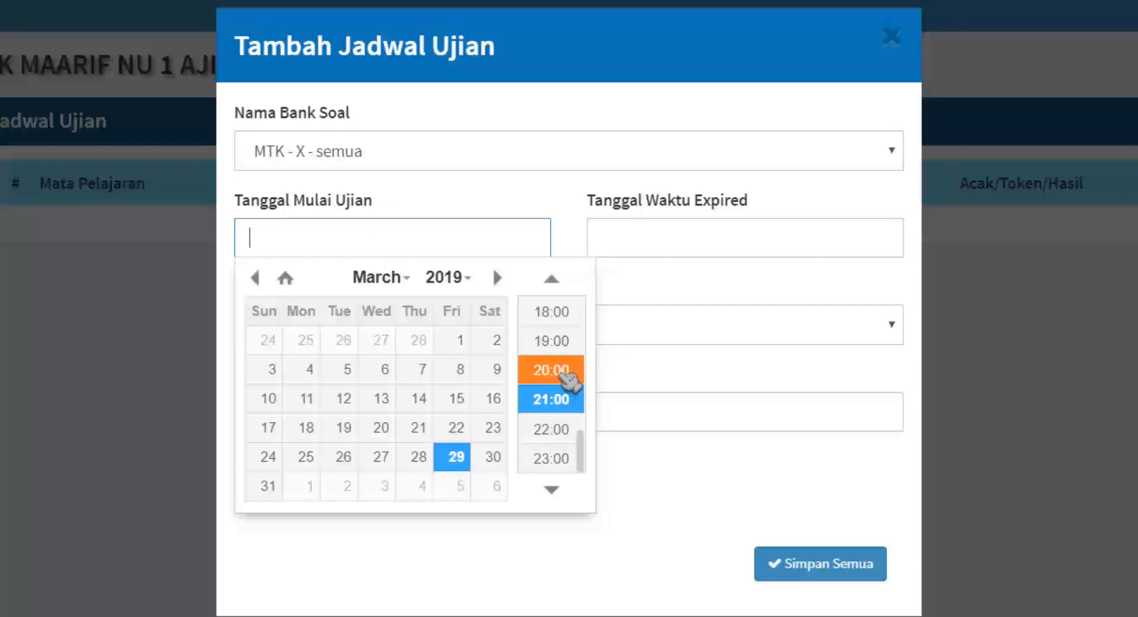
left_click(568, 378)
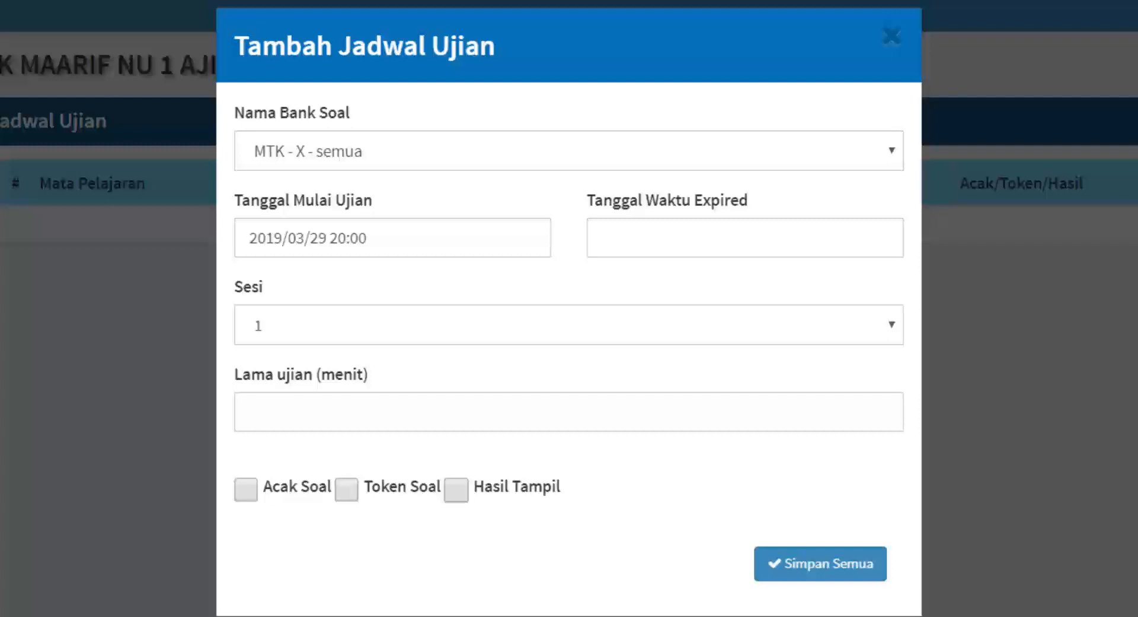
left_click(640, 239)
left_click(639, 240)
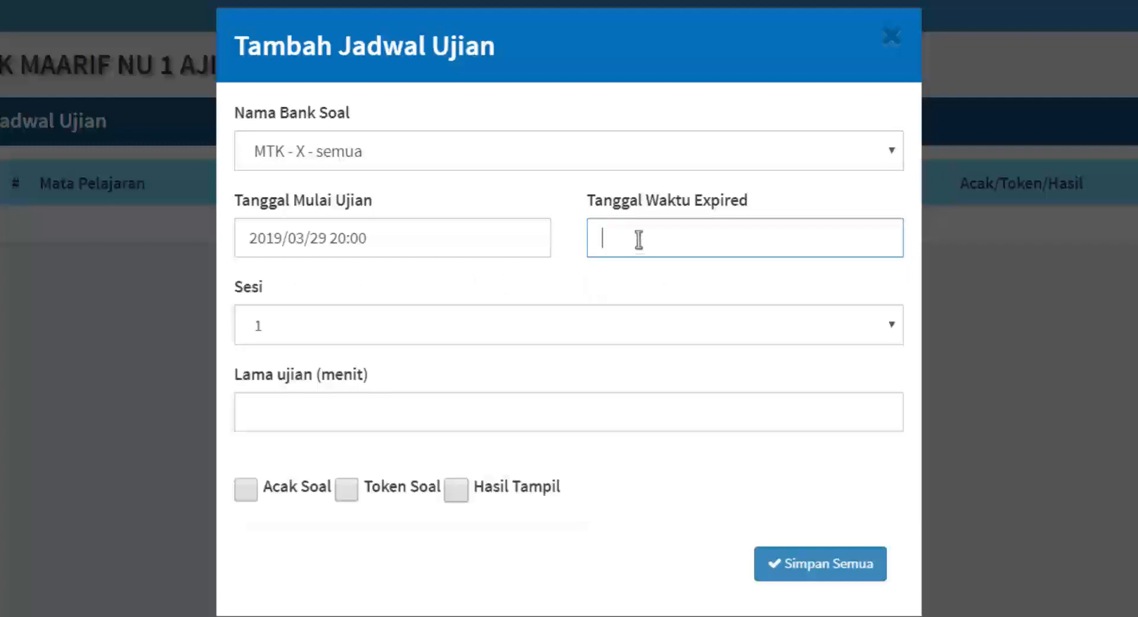
left_click(639, 239)
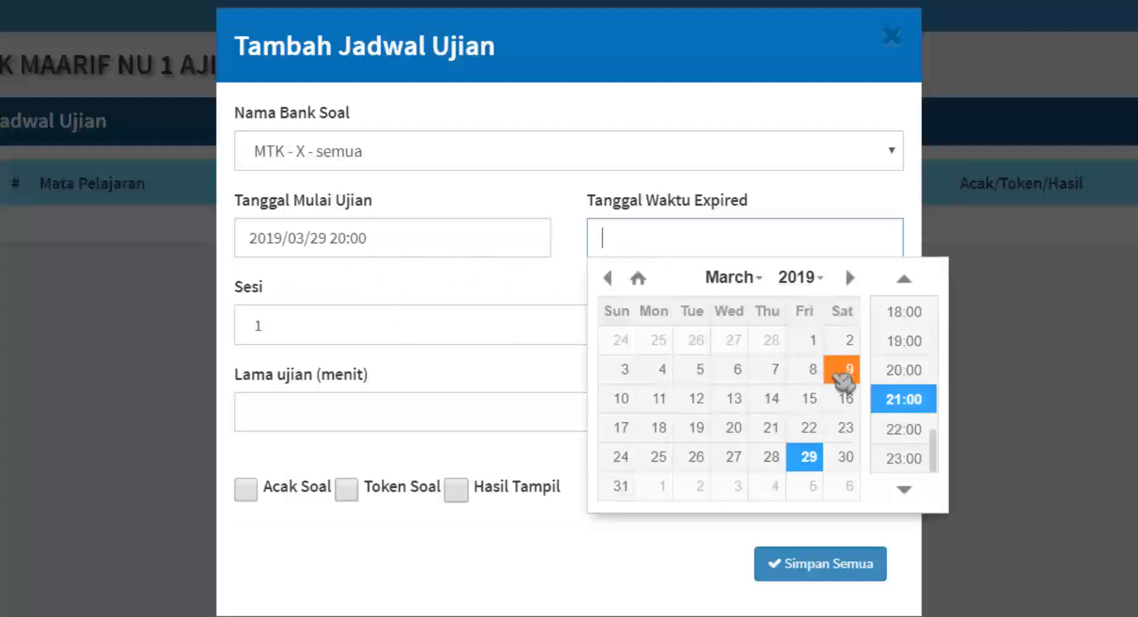
left_click(905, 410)
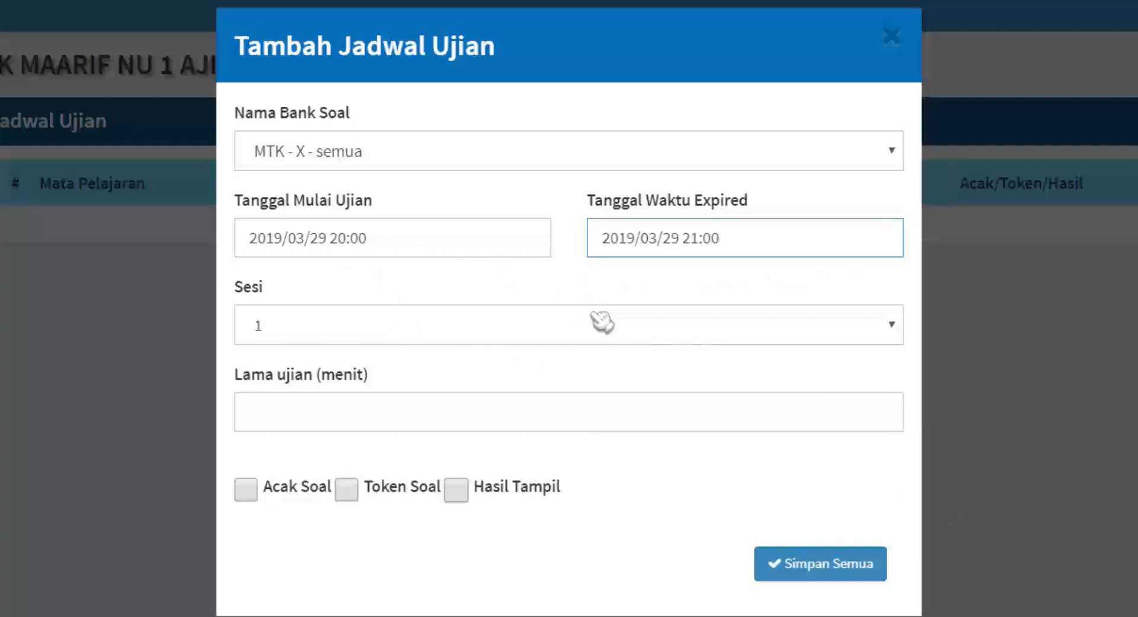
Choose Sesi 1 as the exam session.
left_click(299, 329)
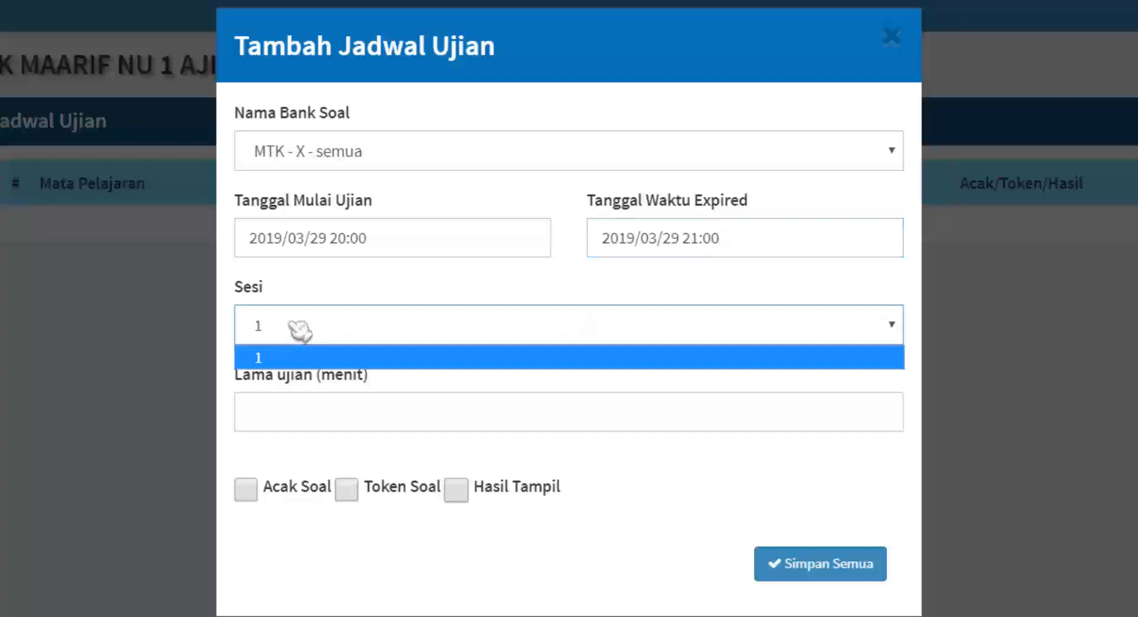
left_click(299, 329)
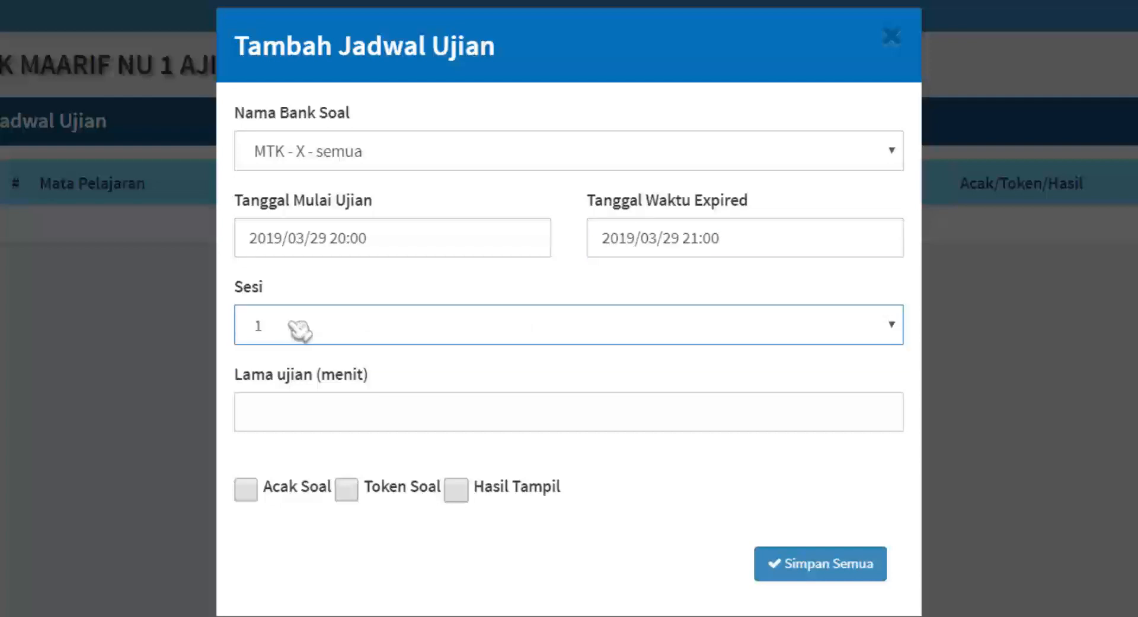
left_click(299, 330)
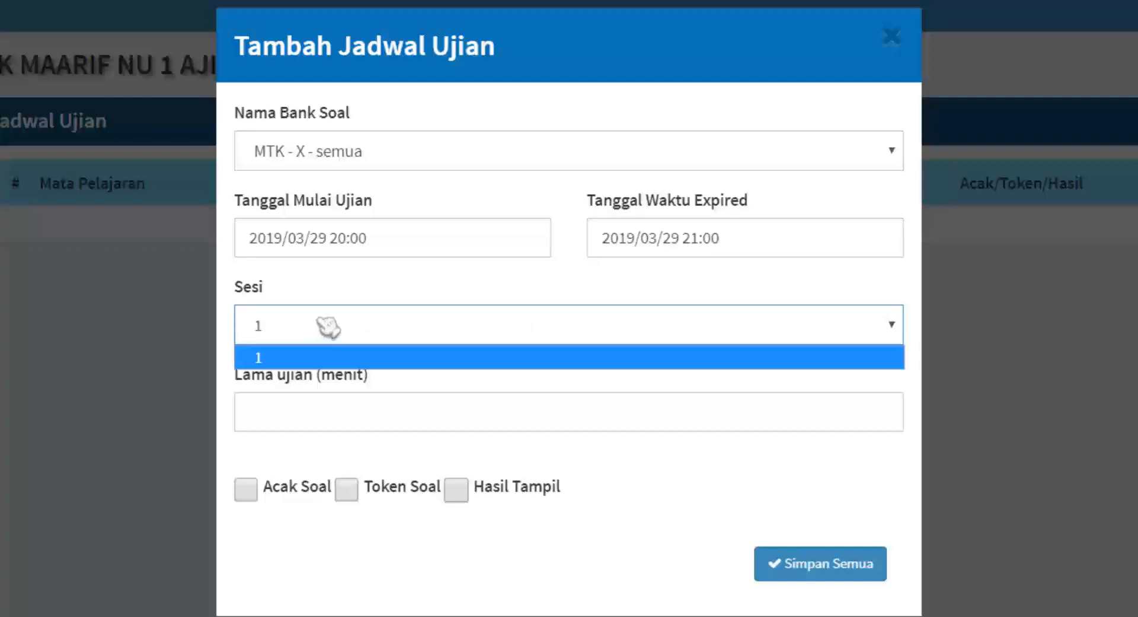
left_click(305, 356)
left_click(296, 415)
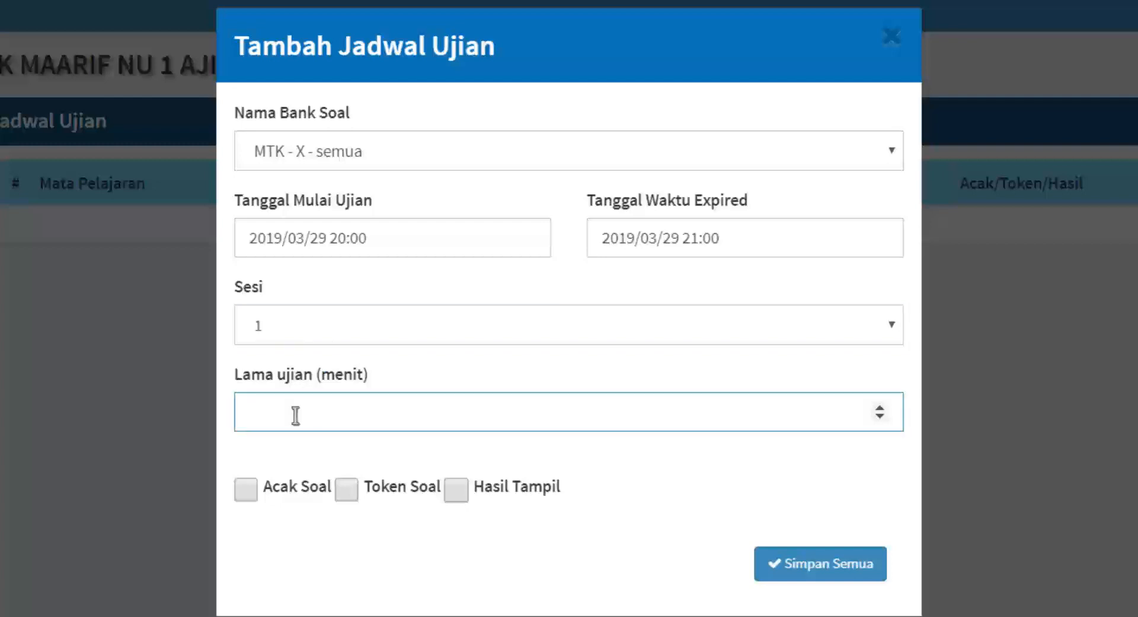
Give the exam a 20-minute duration with Acak Soal and Hasil Tampil on, no token, and save it.
type("20")
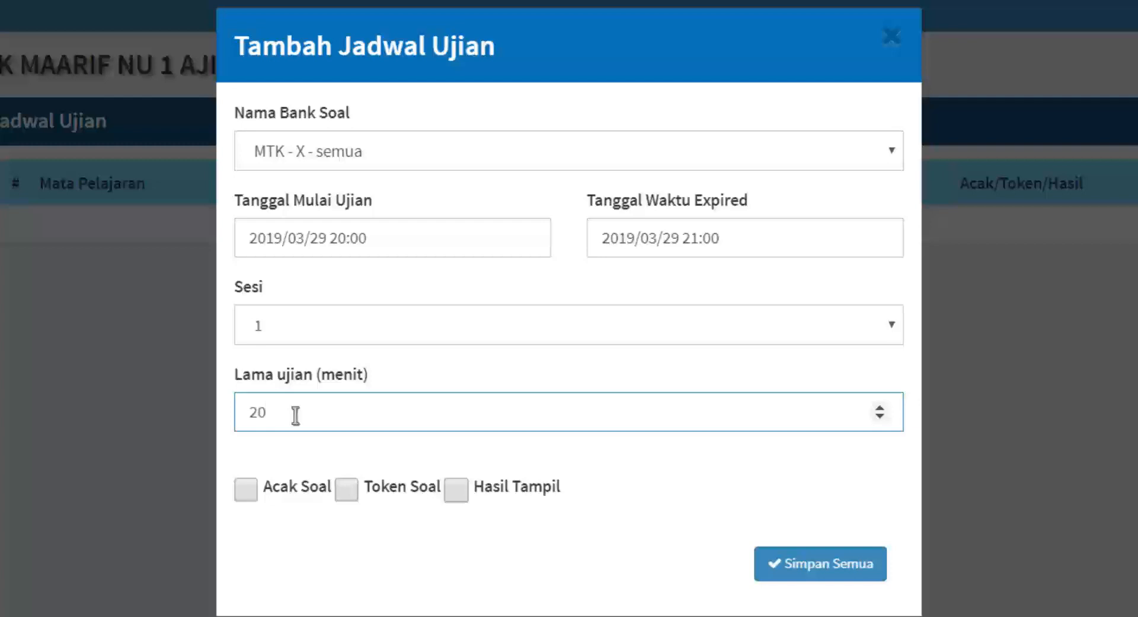
left_click(246, 489)
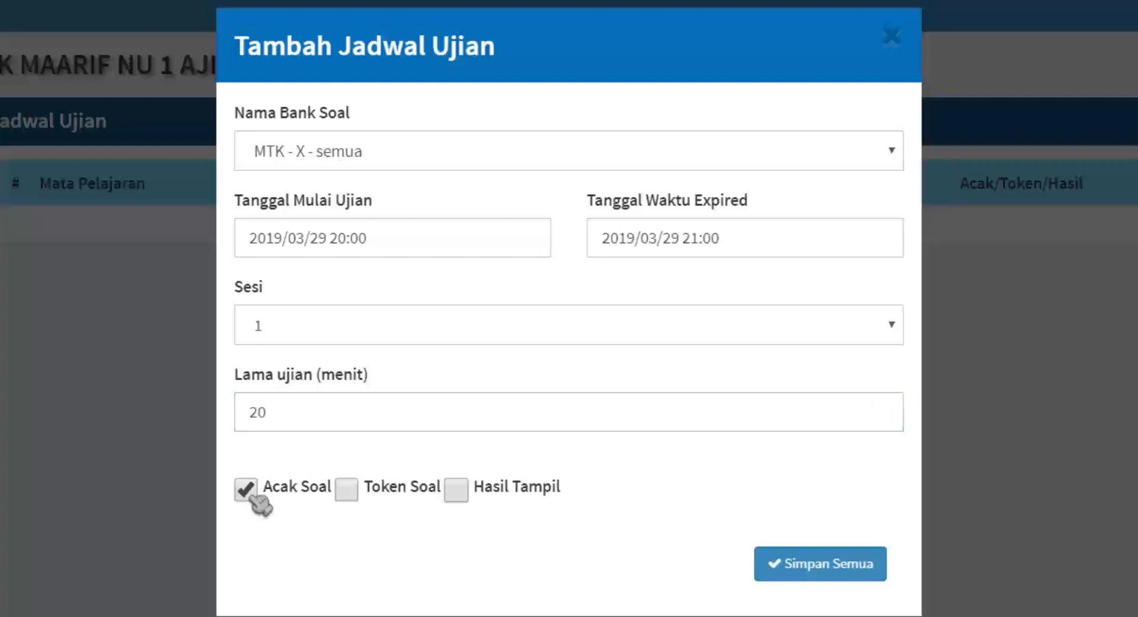
left_click(350, 491)
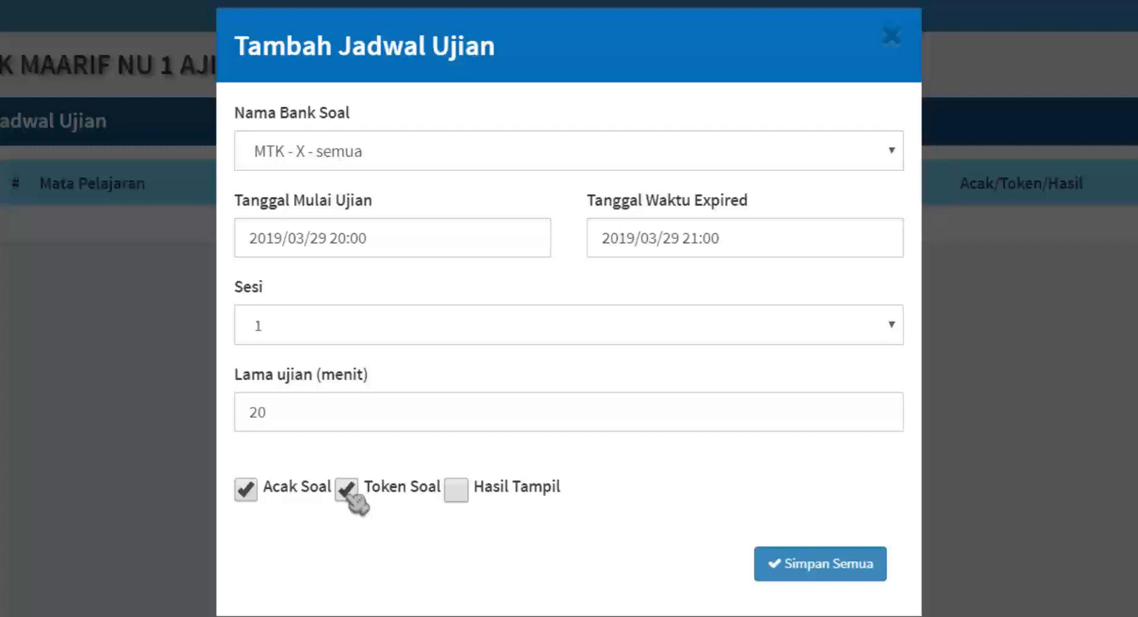
left_click(350, 493)
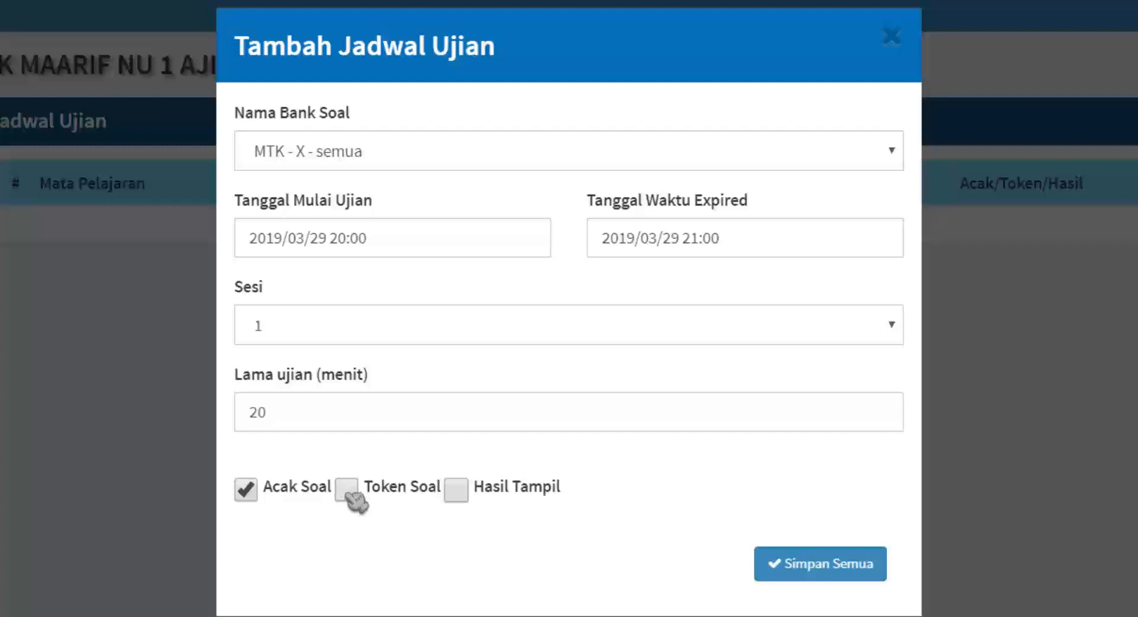
left_click(462, 490)
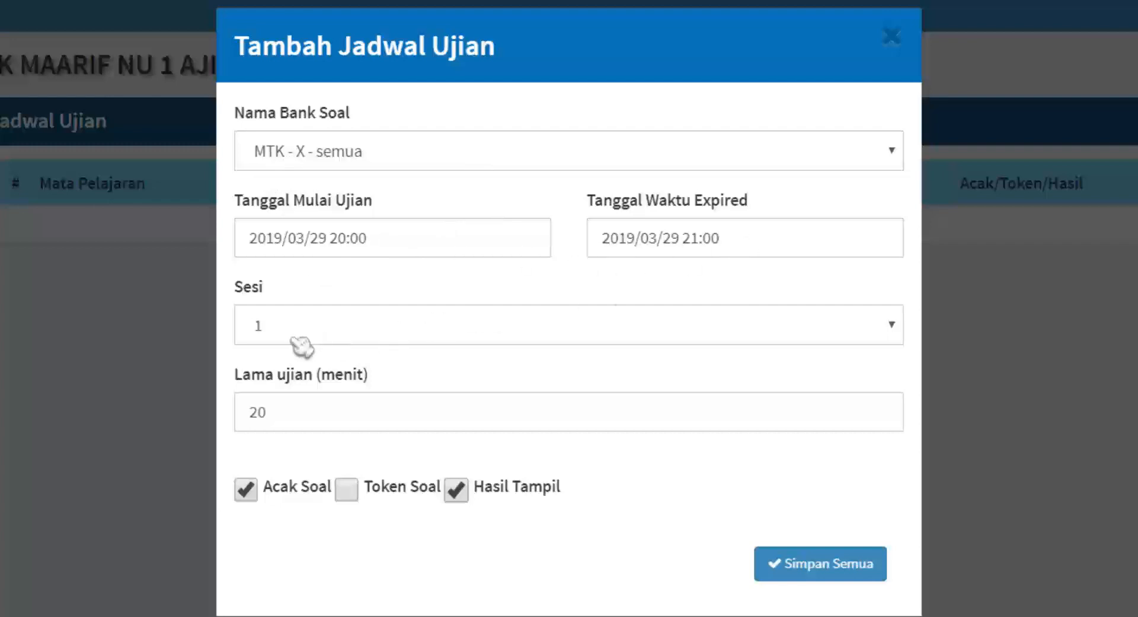
left_click(838, 566)
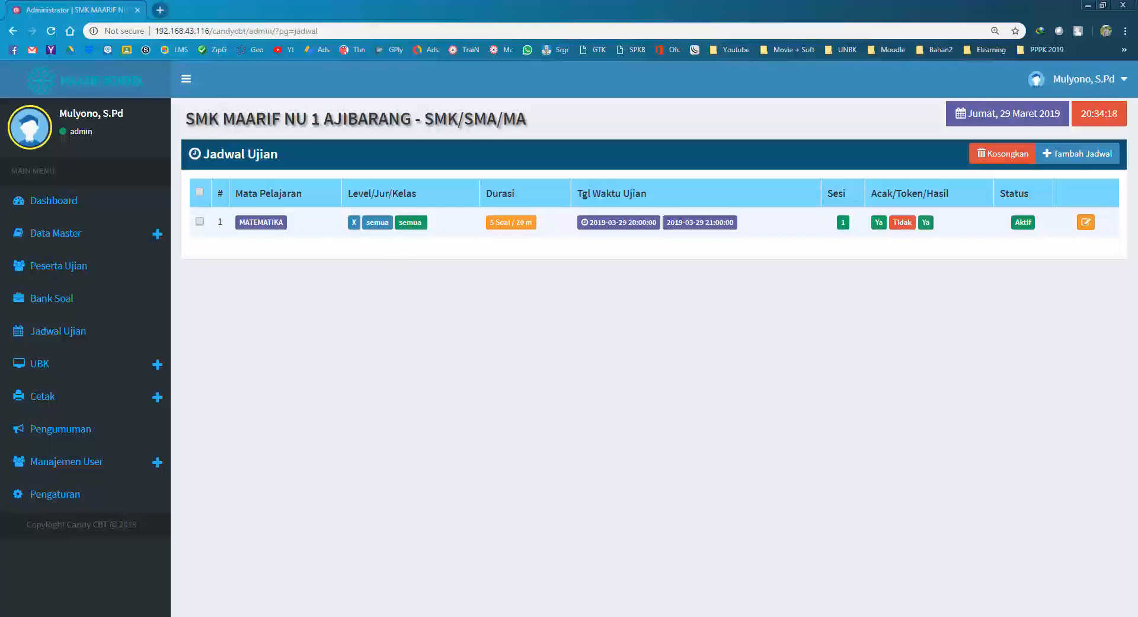
Load 192.168.43.116 in the MEmu emulator's browser to reach the Candy CBT Login Siswa page.
left_click(563, 616)
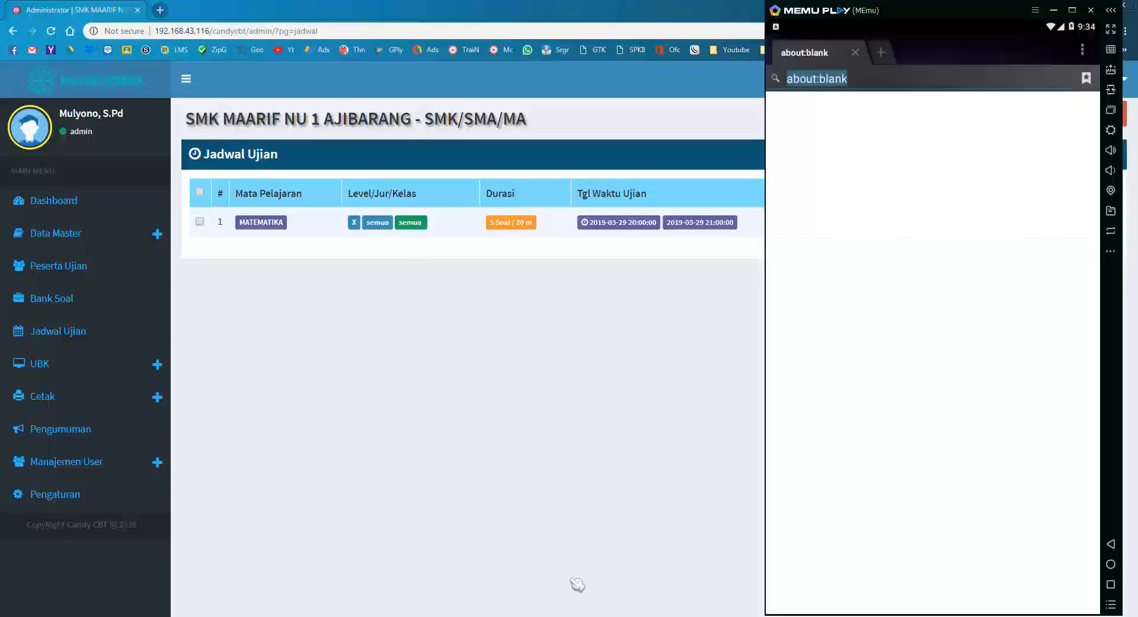
left_click(869, 82)
key("Home")
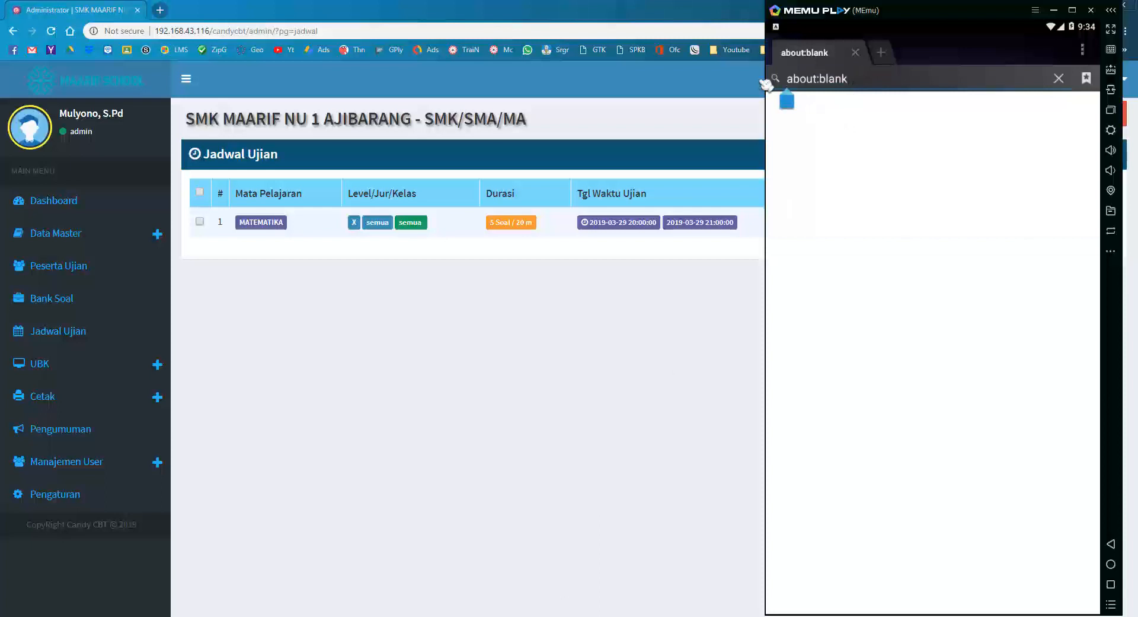
key("Delete")
key("Delete")
key("Delete")
key("Delete")
key("Delete")
key("Delete")
key("Delete")
key("Delete")
key("Delete")
key("Delete")
key("Delete")
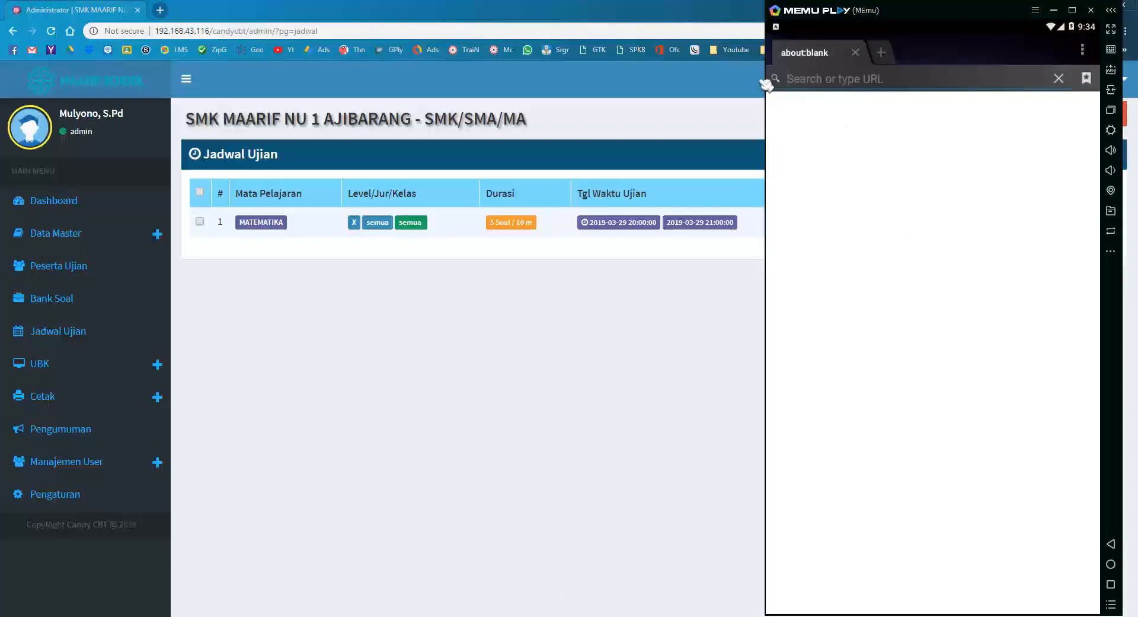
type("192")
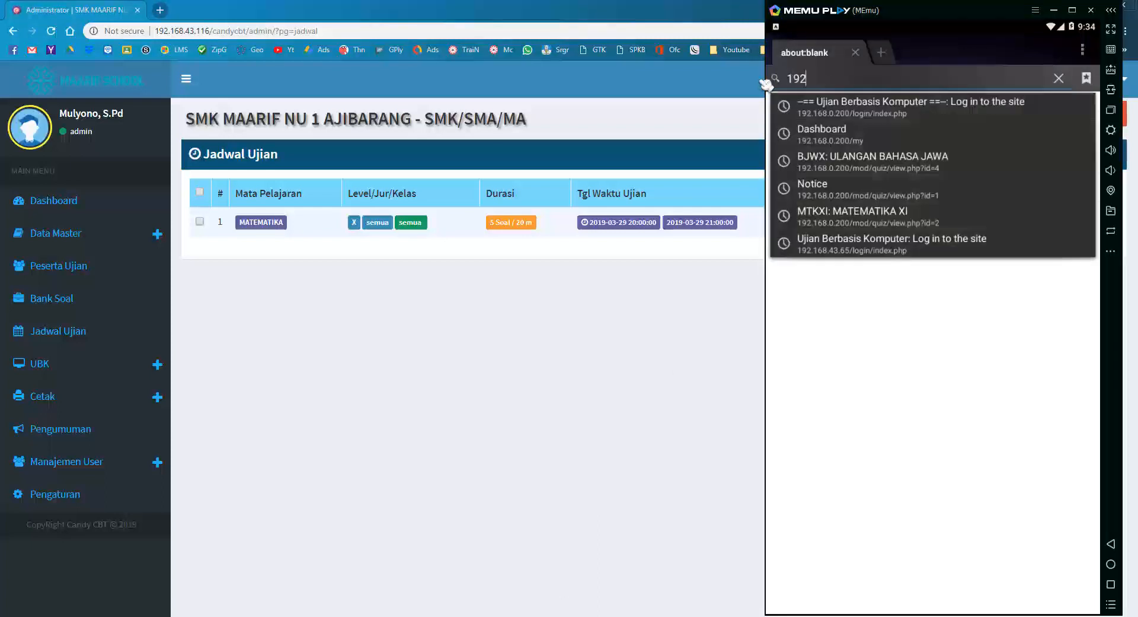
type(".168.43116")
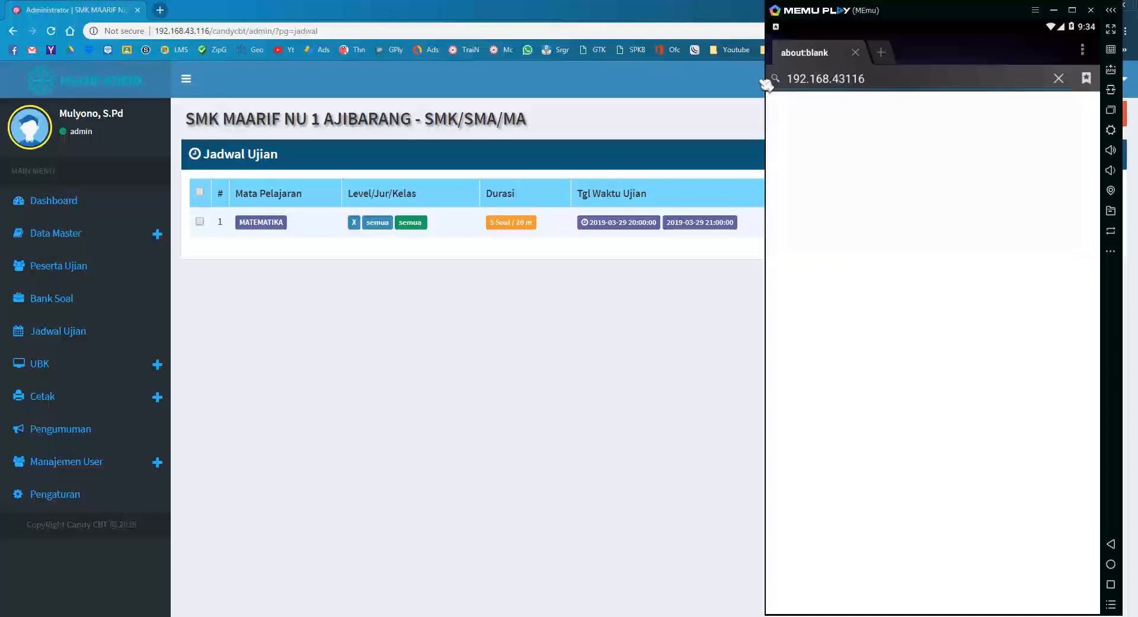
key("BackSpace")
key("BackSpace")
key("BackSpace")
type(".116")
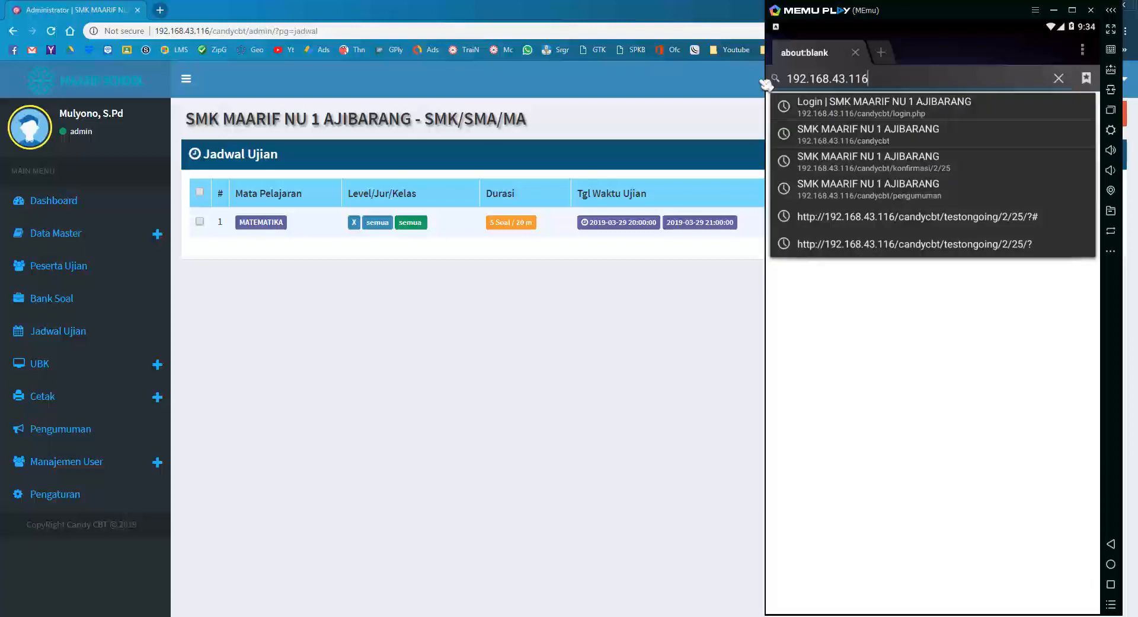
key("Return")
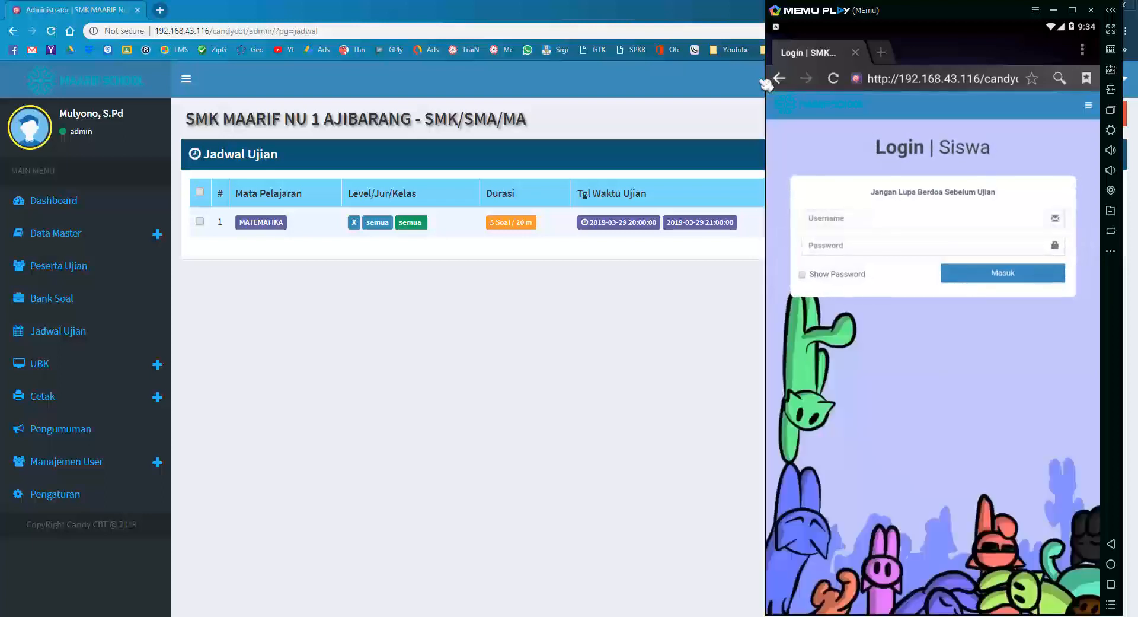
Try logging in with the first student's username and password.
left_click(842, 225)
type("u")
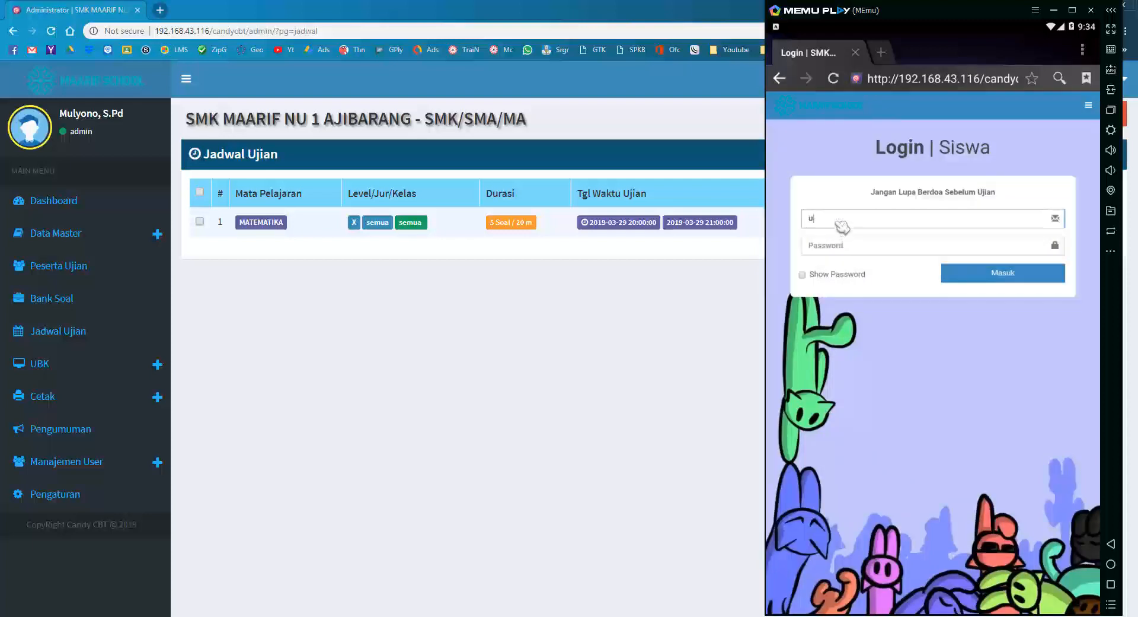
type("1001")
key("Tab")
type("p")
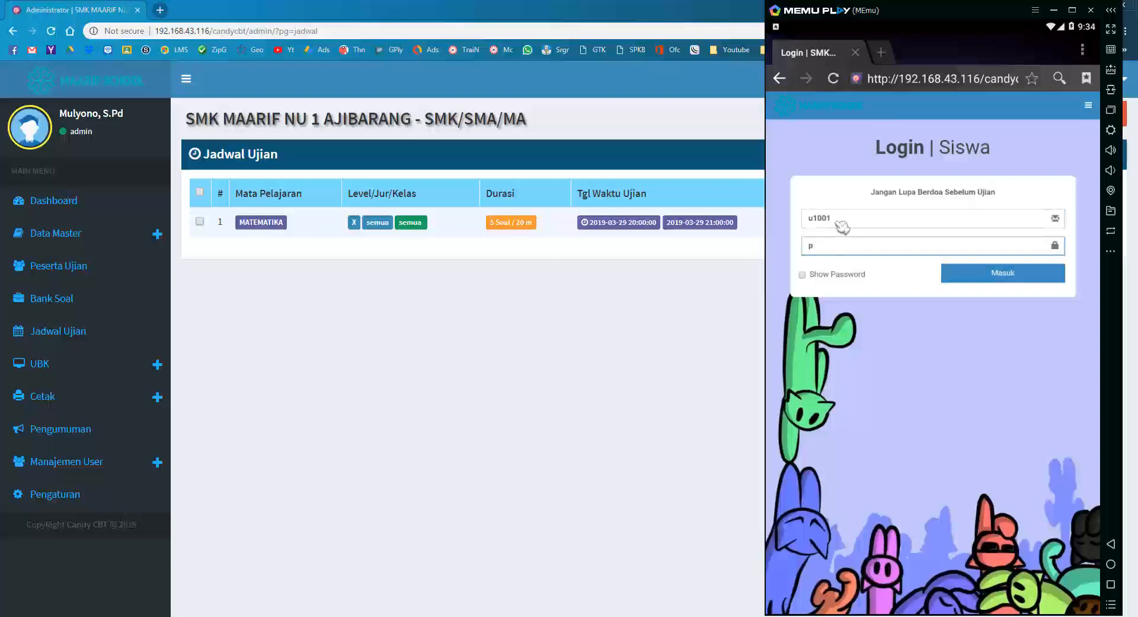
type("1001")
key("Return")
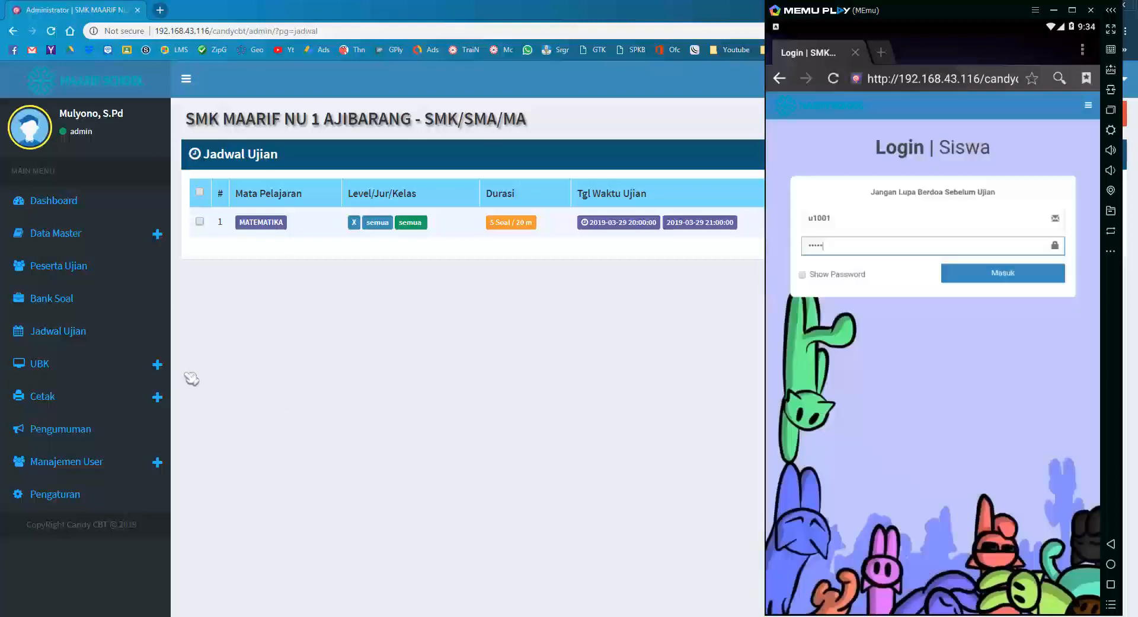
Reset the blocked student's login under UBK > Reset Login in the admin panel and log in again.
left_click(86, 372)
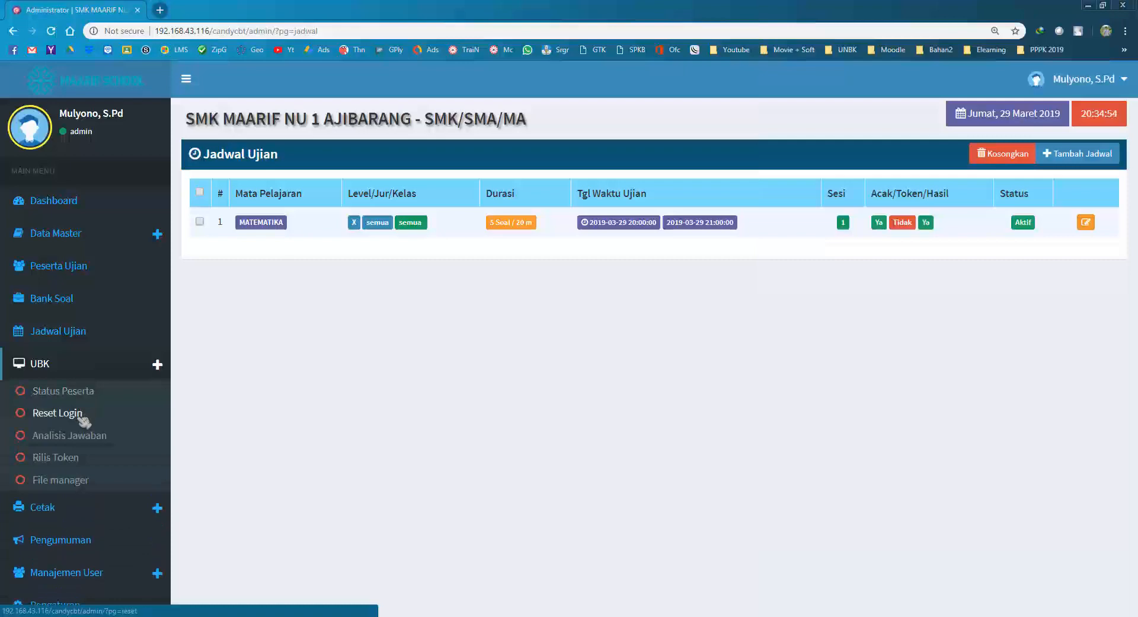
left_click(79, 419)
left_click(200, 255)
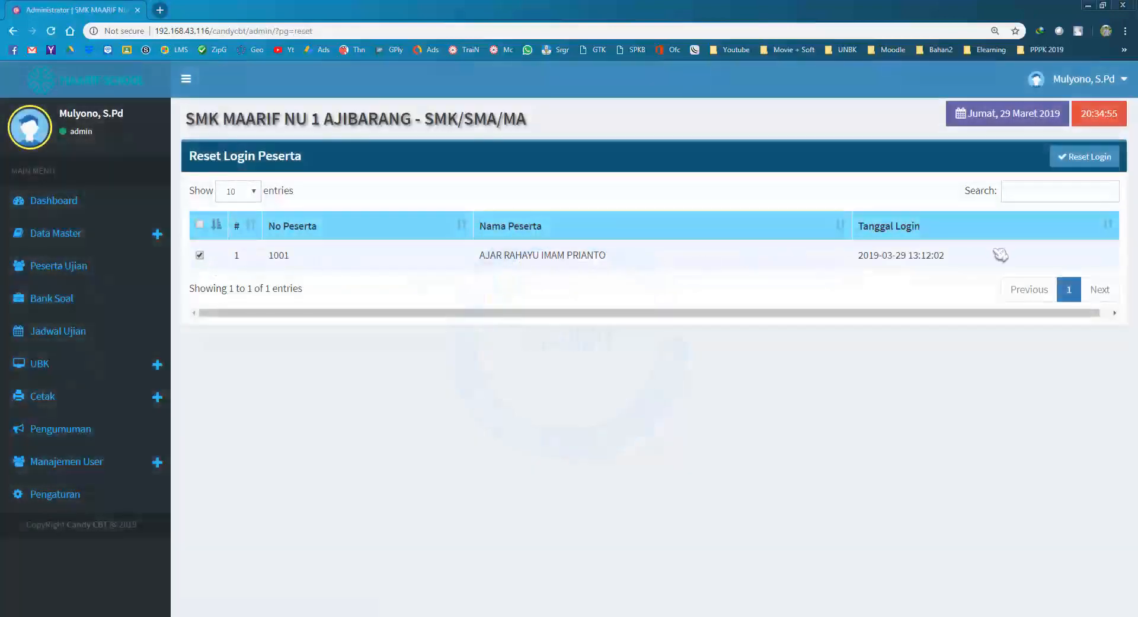
left_click(73, 329)
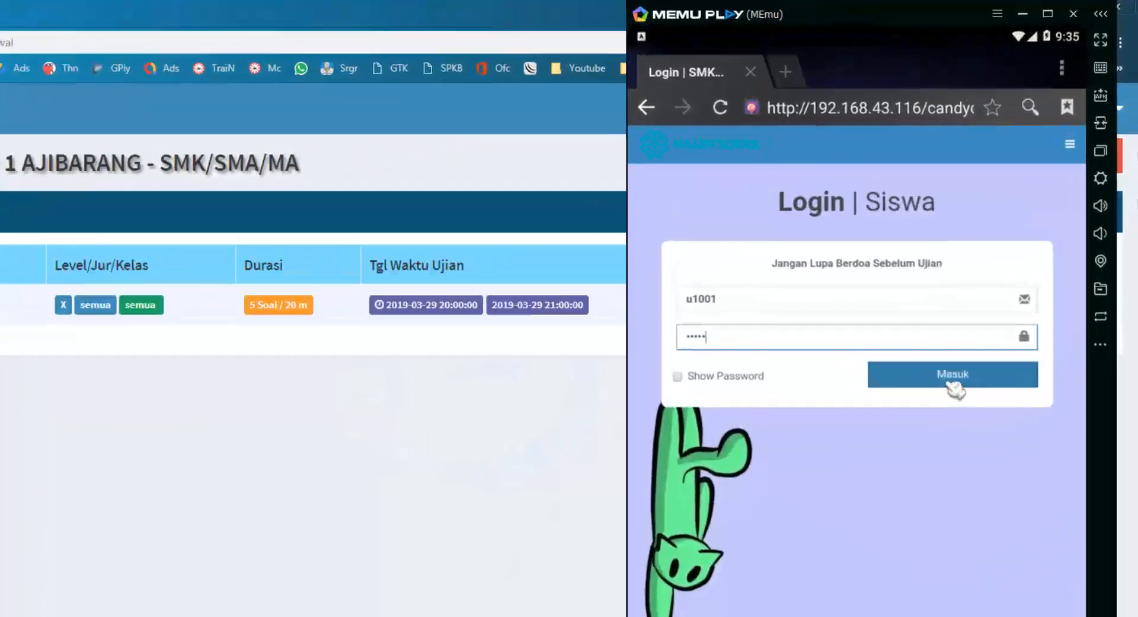
left_click(953, 380)
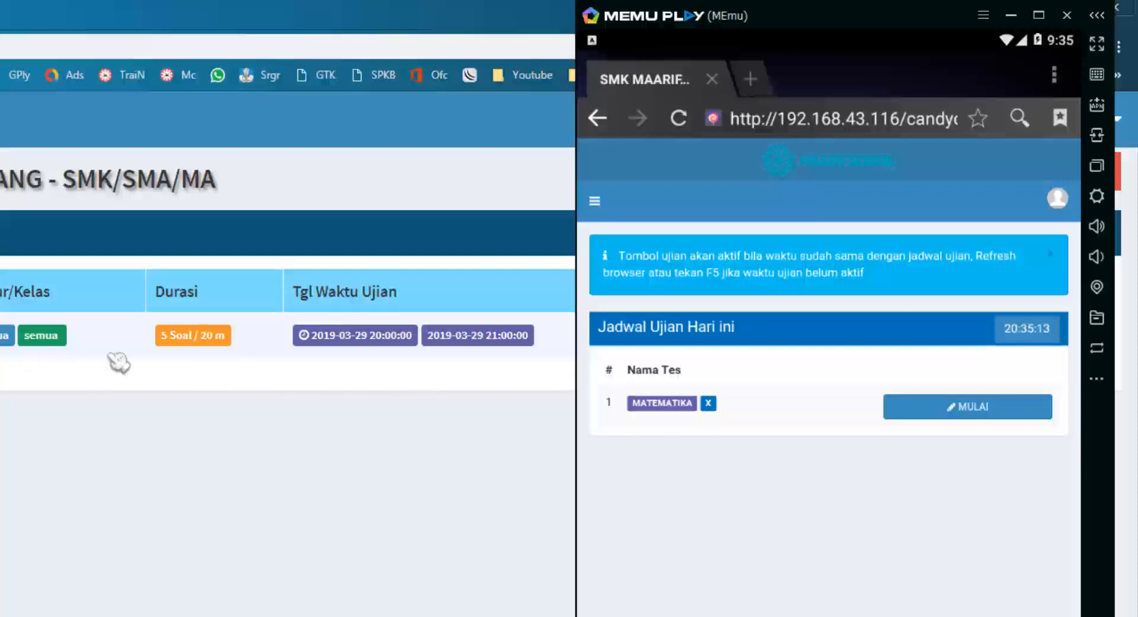
Check the student's profile showing today's MATEMATIKA exam, then log the student out.
left_click(1062, 201)
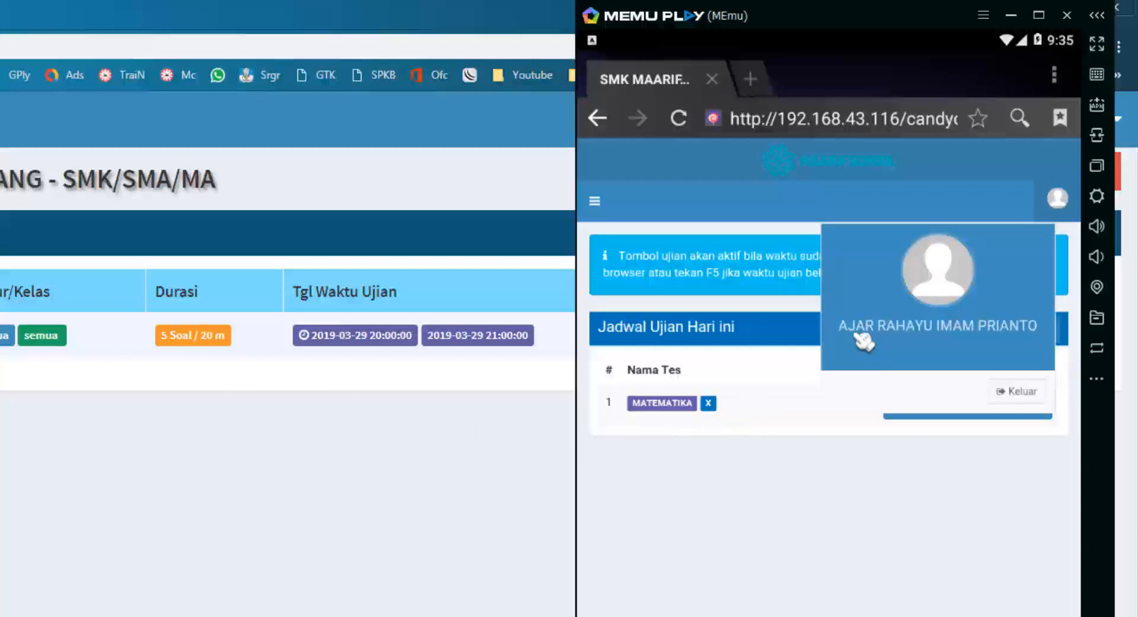
left_click(704, 431)
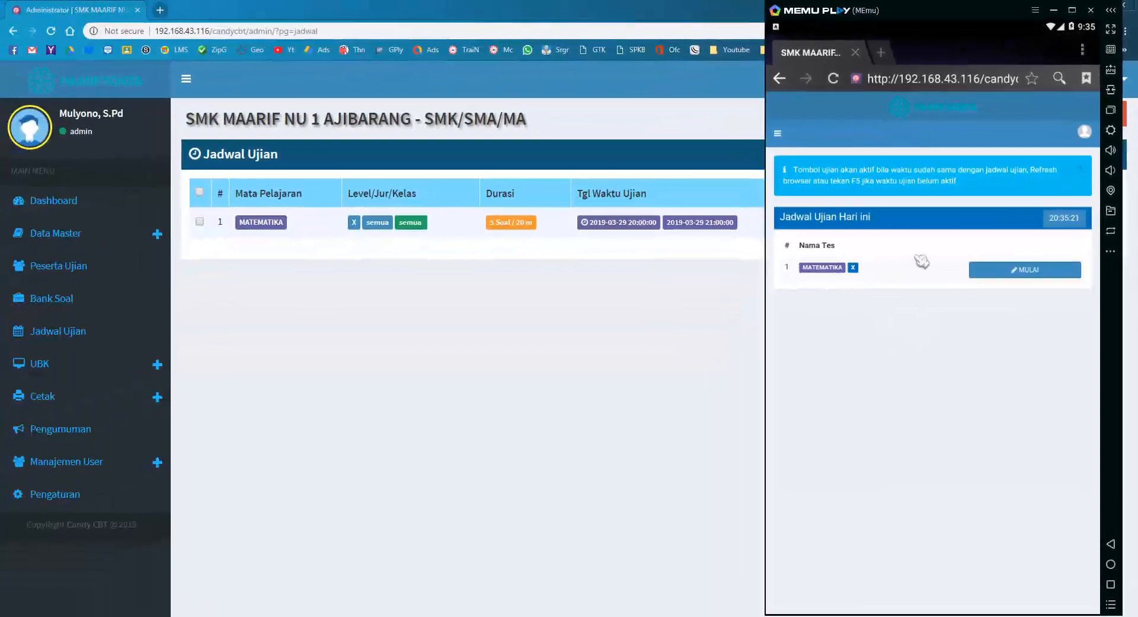
left_click(1084, 133)
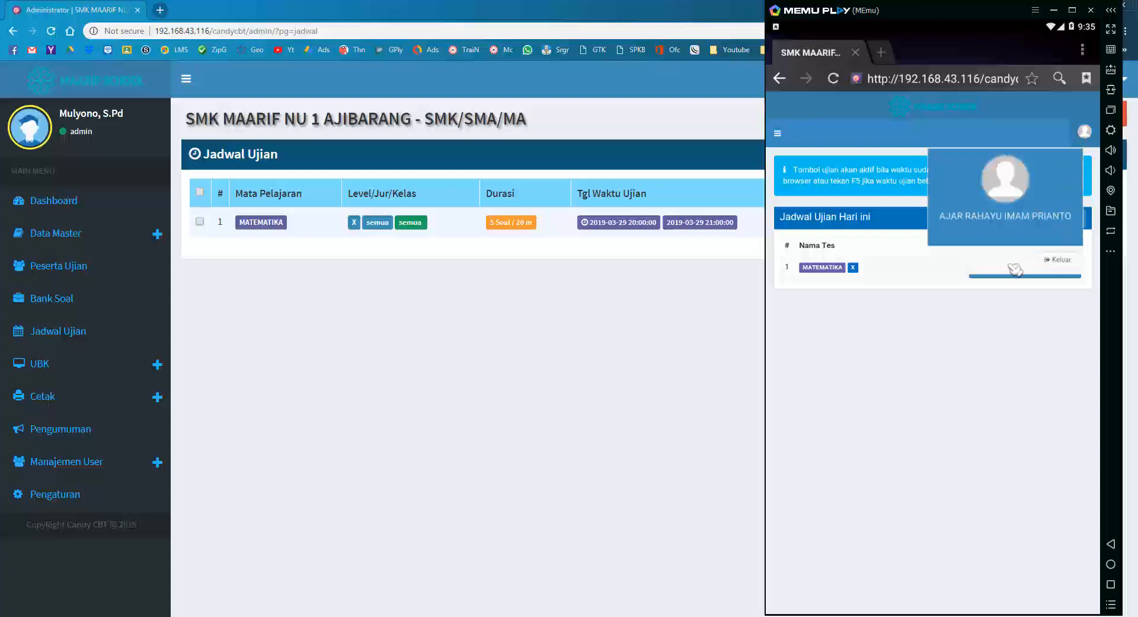
left_click(1062, 262)
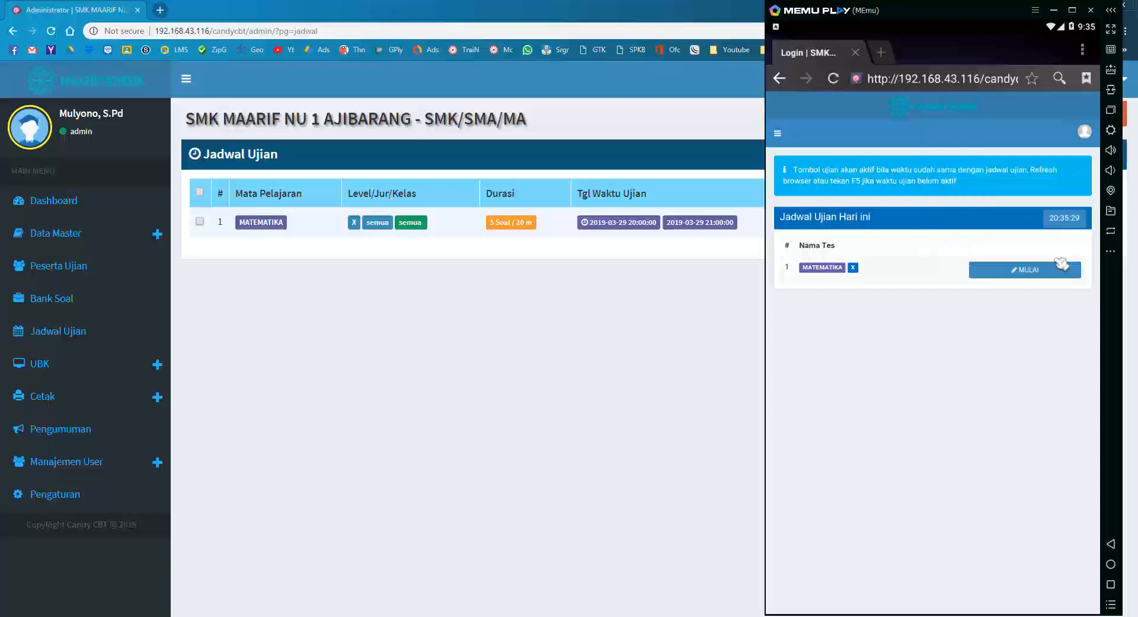
left_click(826, 223)
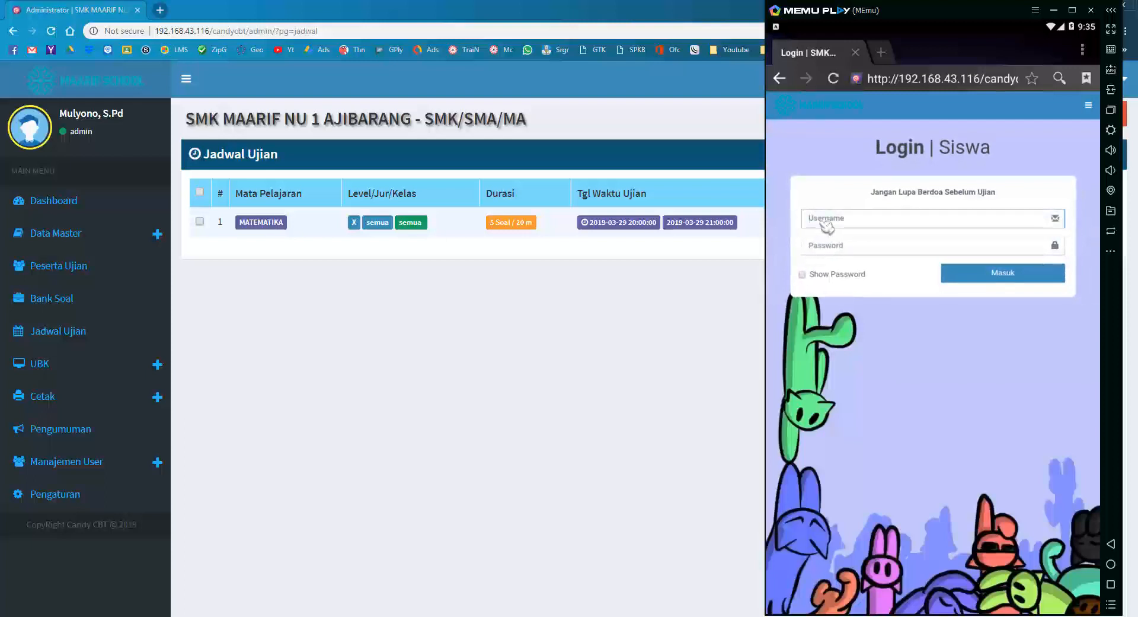
Sign in with the second student's username and password, confirm the account name, then log out.
type("u2001")
key("Tab")
type("****1")
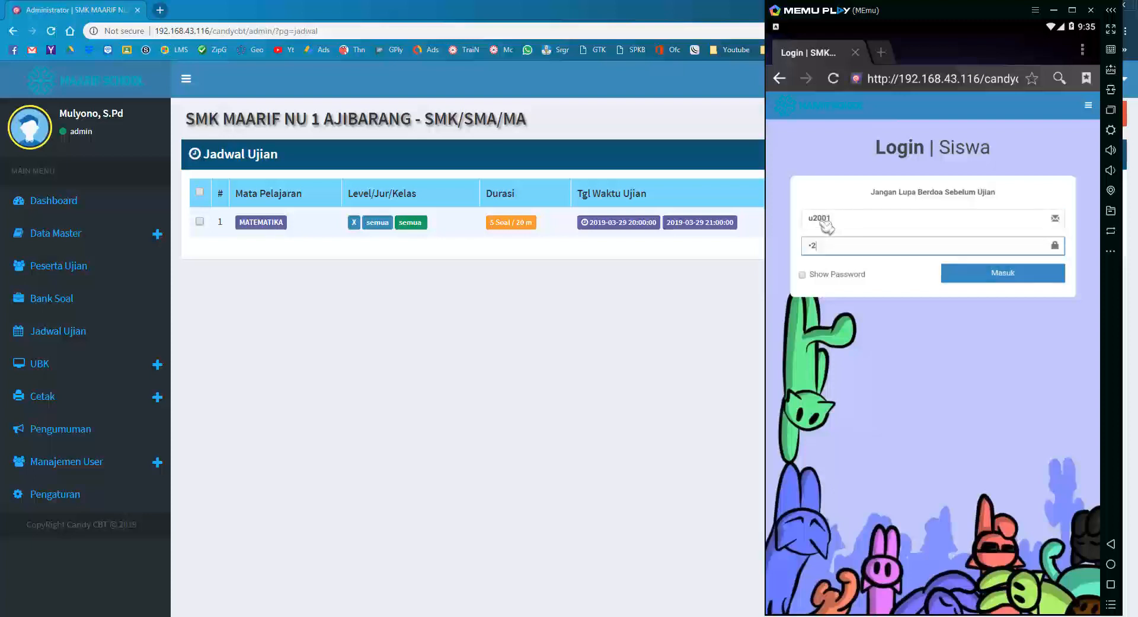
key("Return")
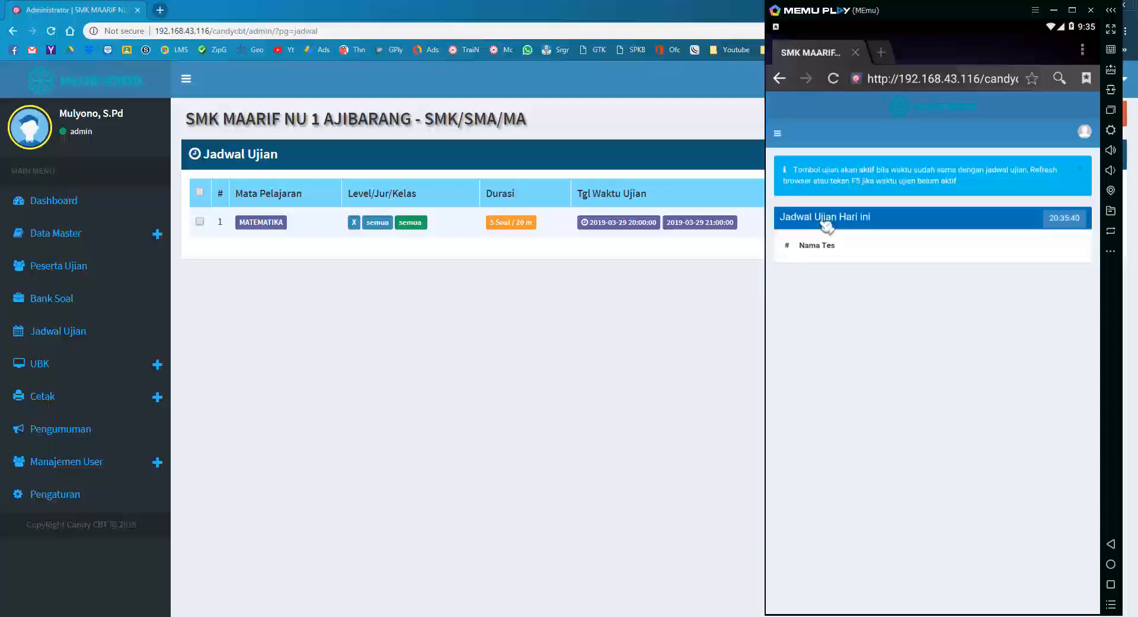
left_click(1084, 132)
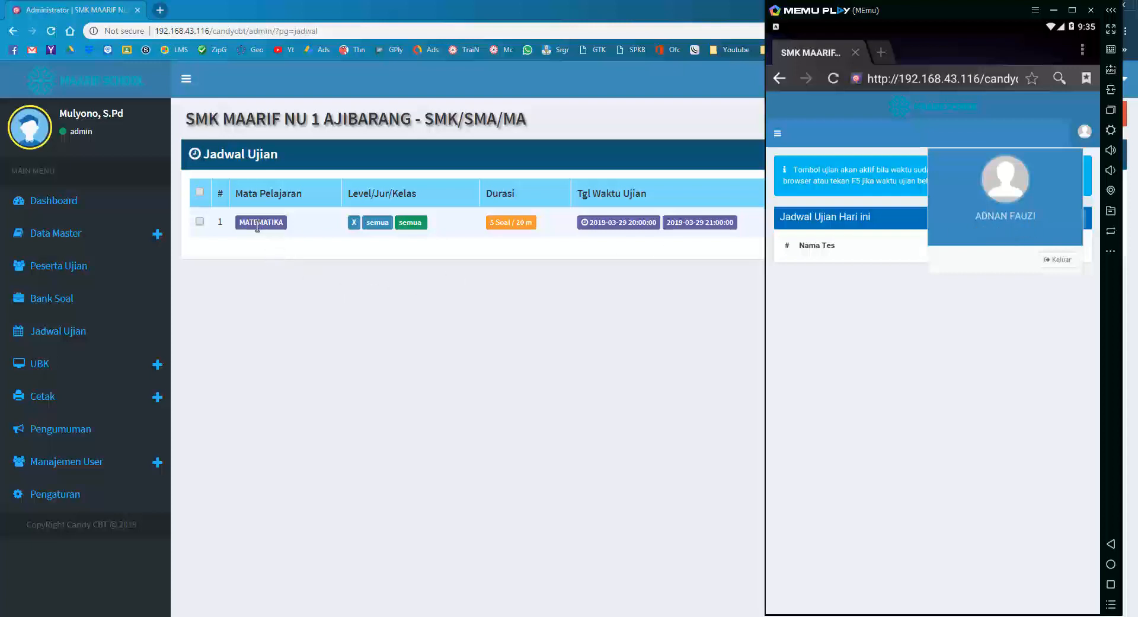
left_click(1058, 259)
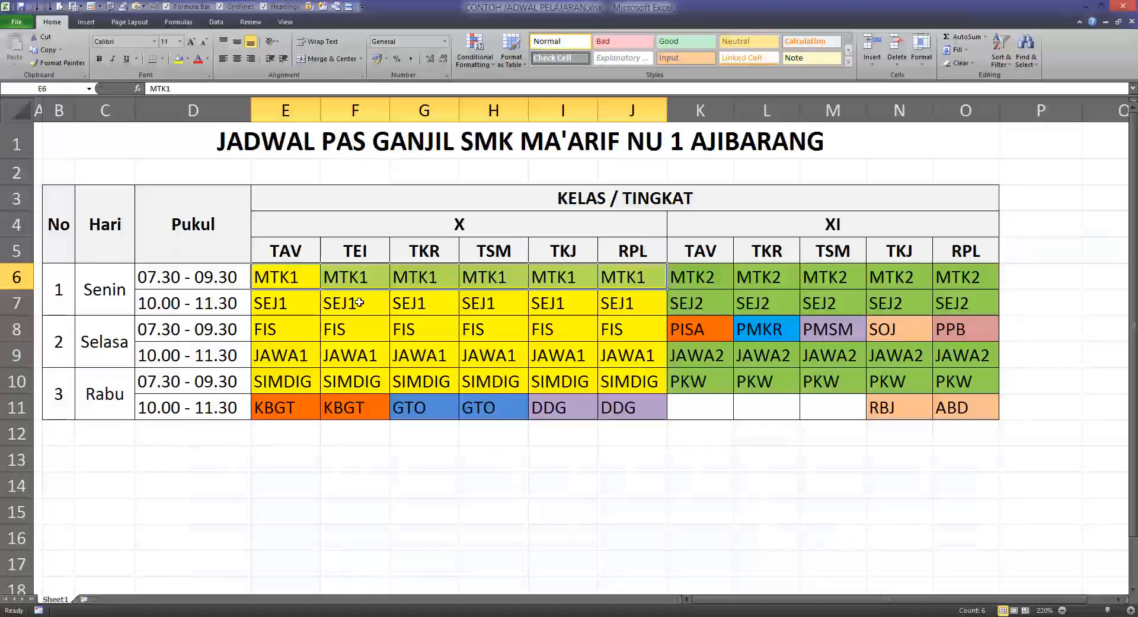
left_click(359, 303)
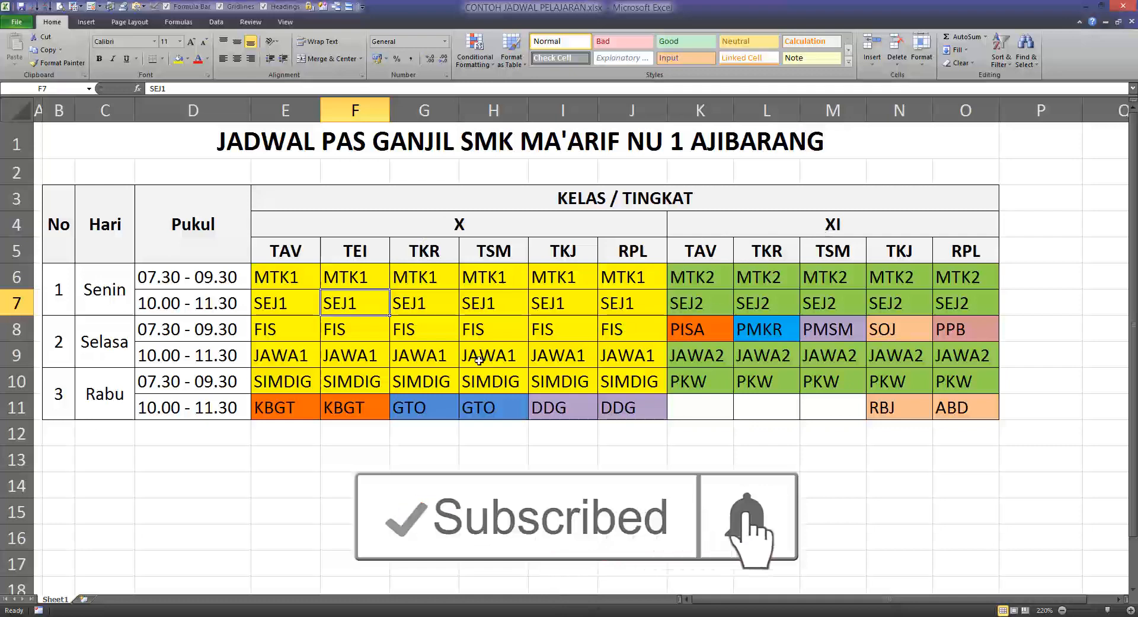
left_click_drag(276, 335, 646, 334)
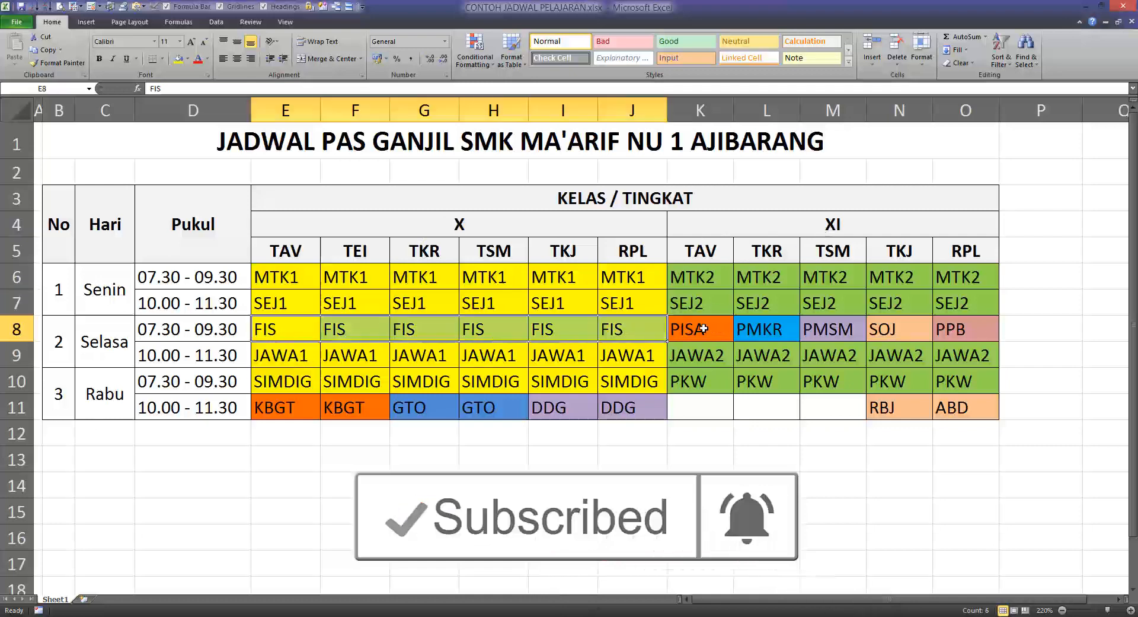
left_click_drag(717, 331, 925, 333)
left_click(657, 372)
left_click(454, 375)
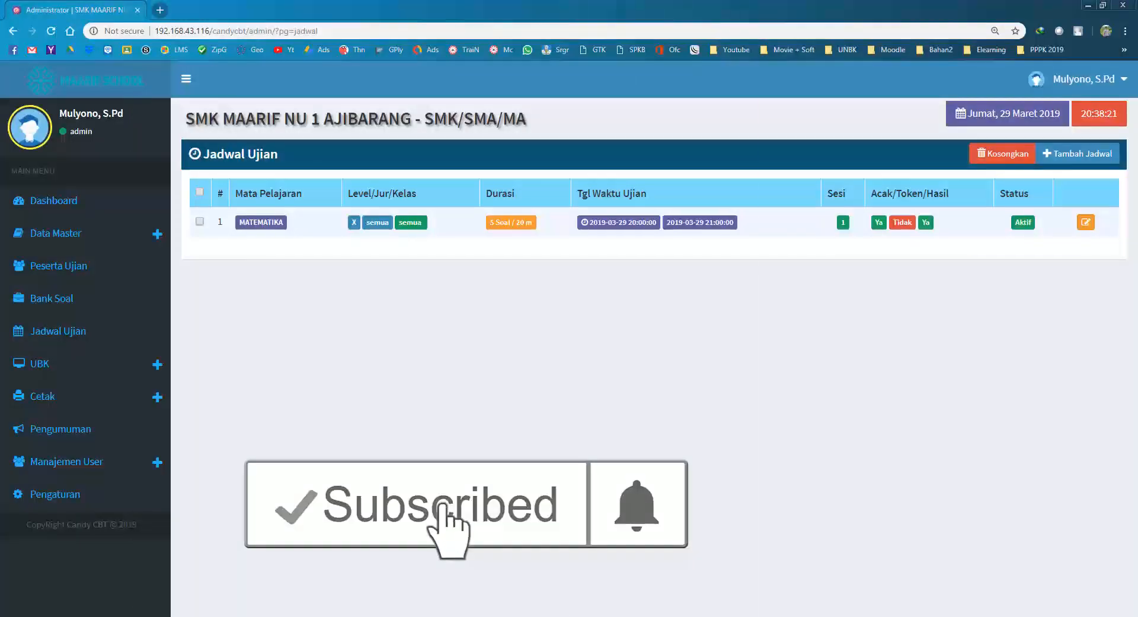
left_click(563, 615)
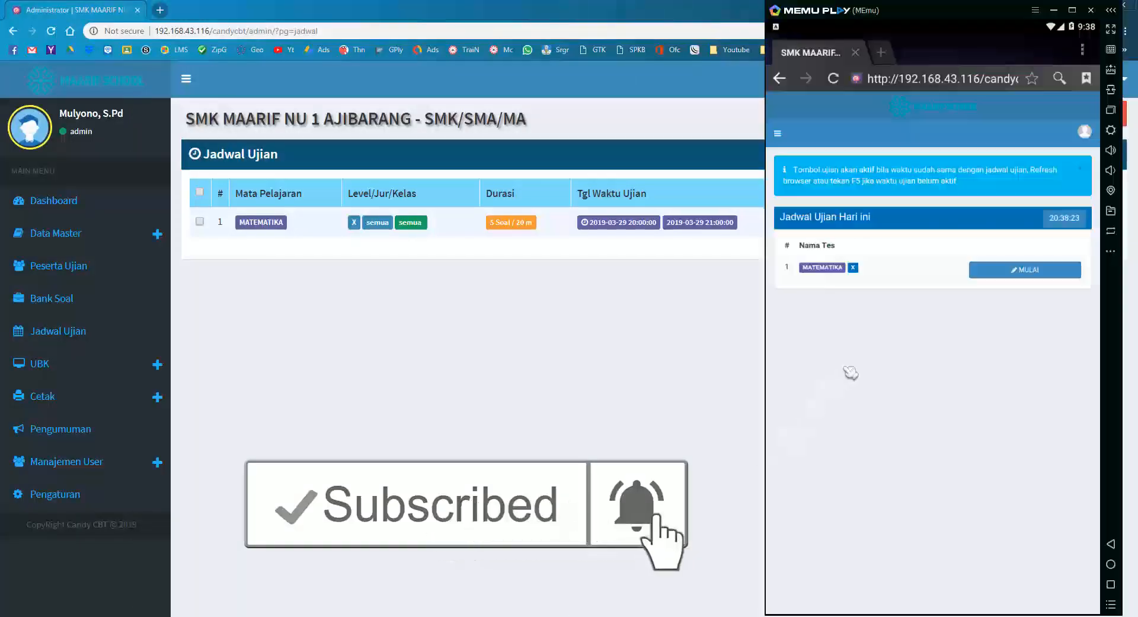